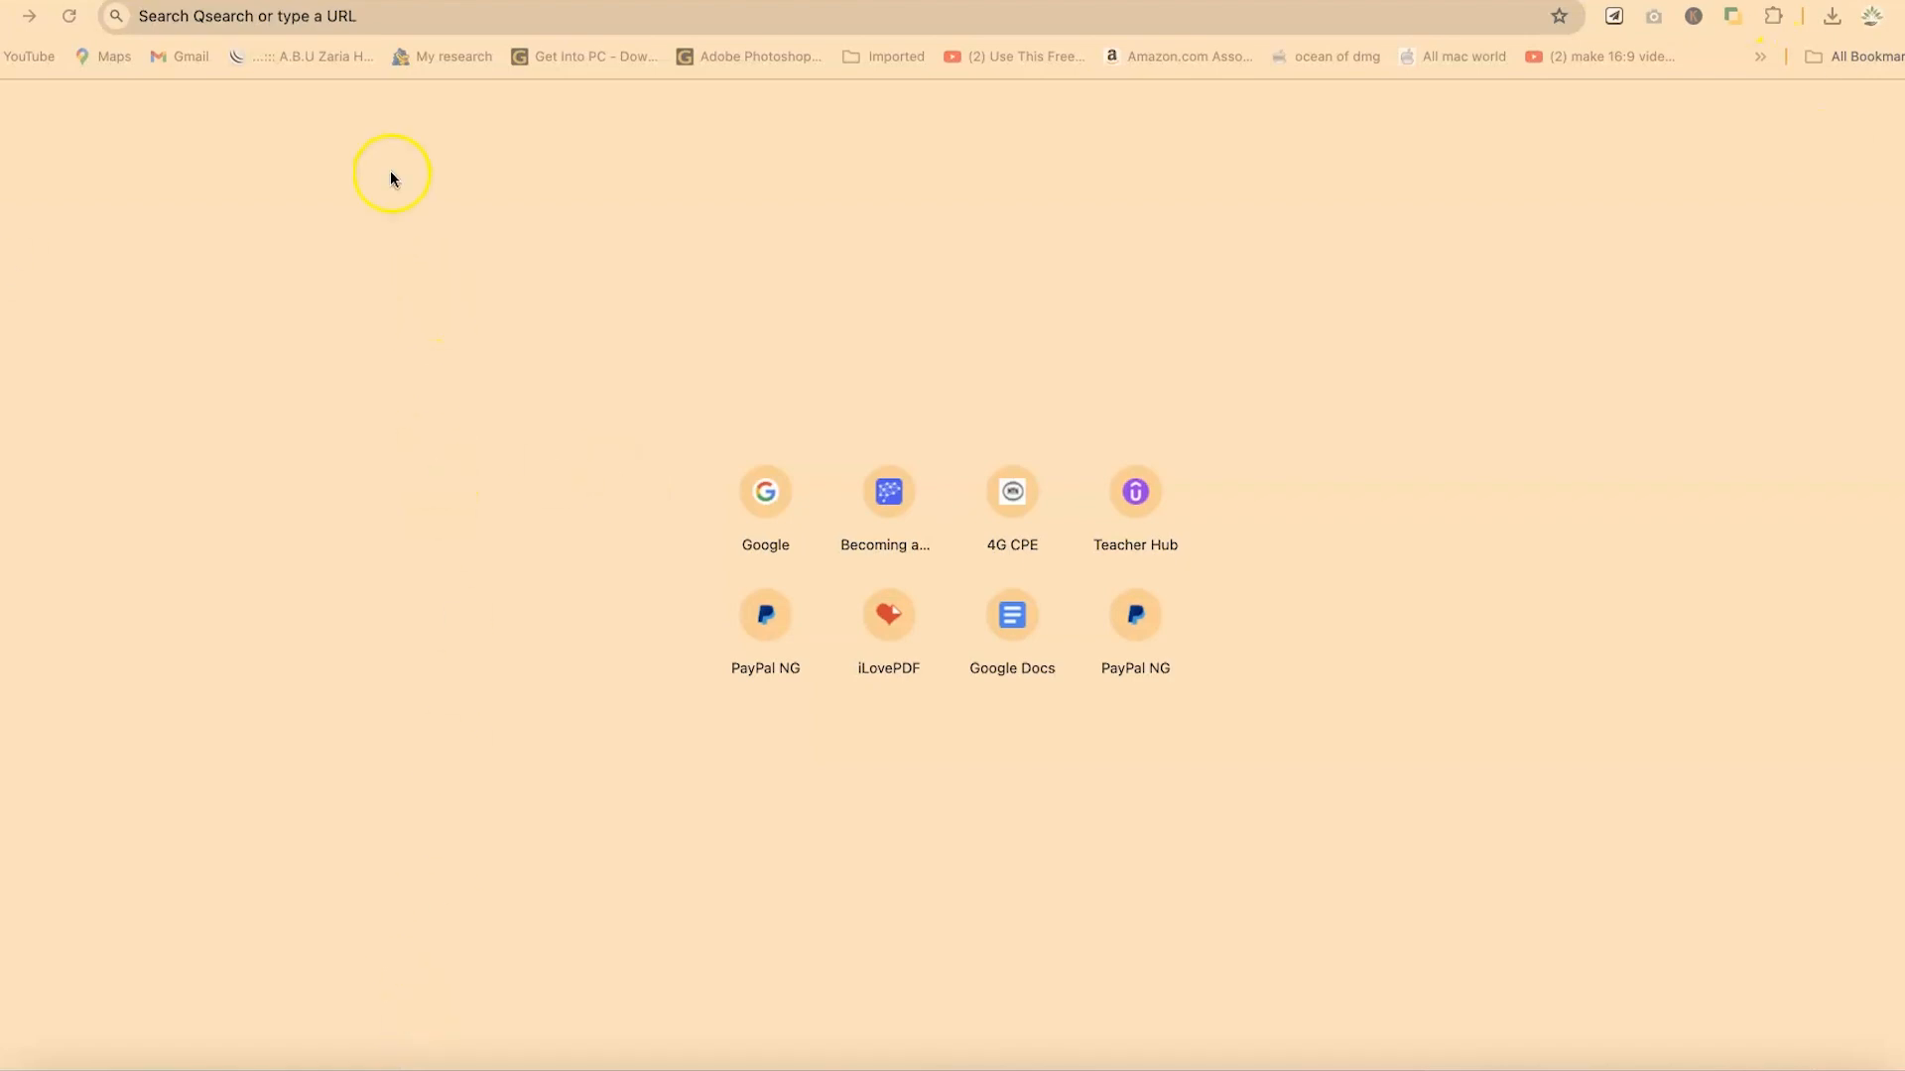
- Go to ilovepdf.com and open the Rotate PDF tool
left_click(401, 16)
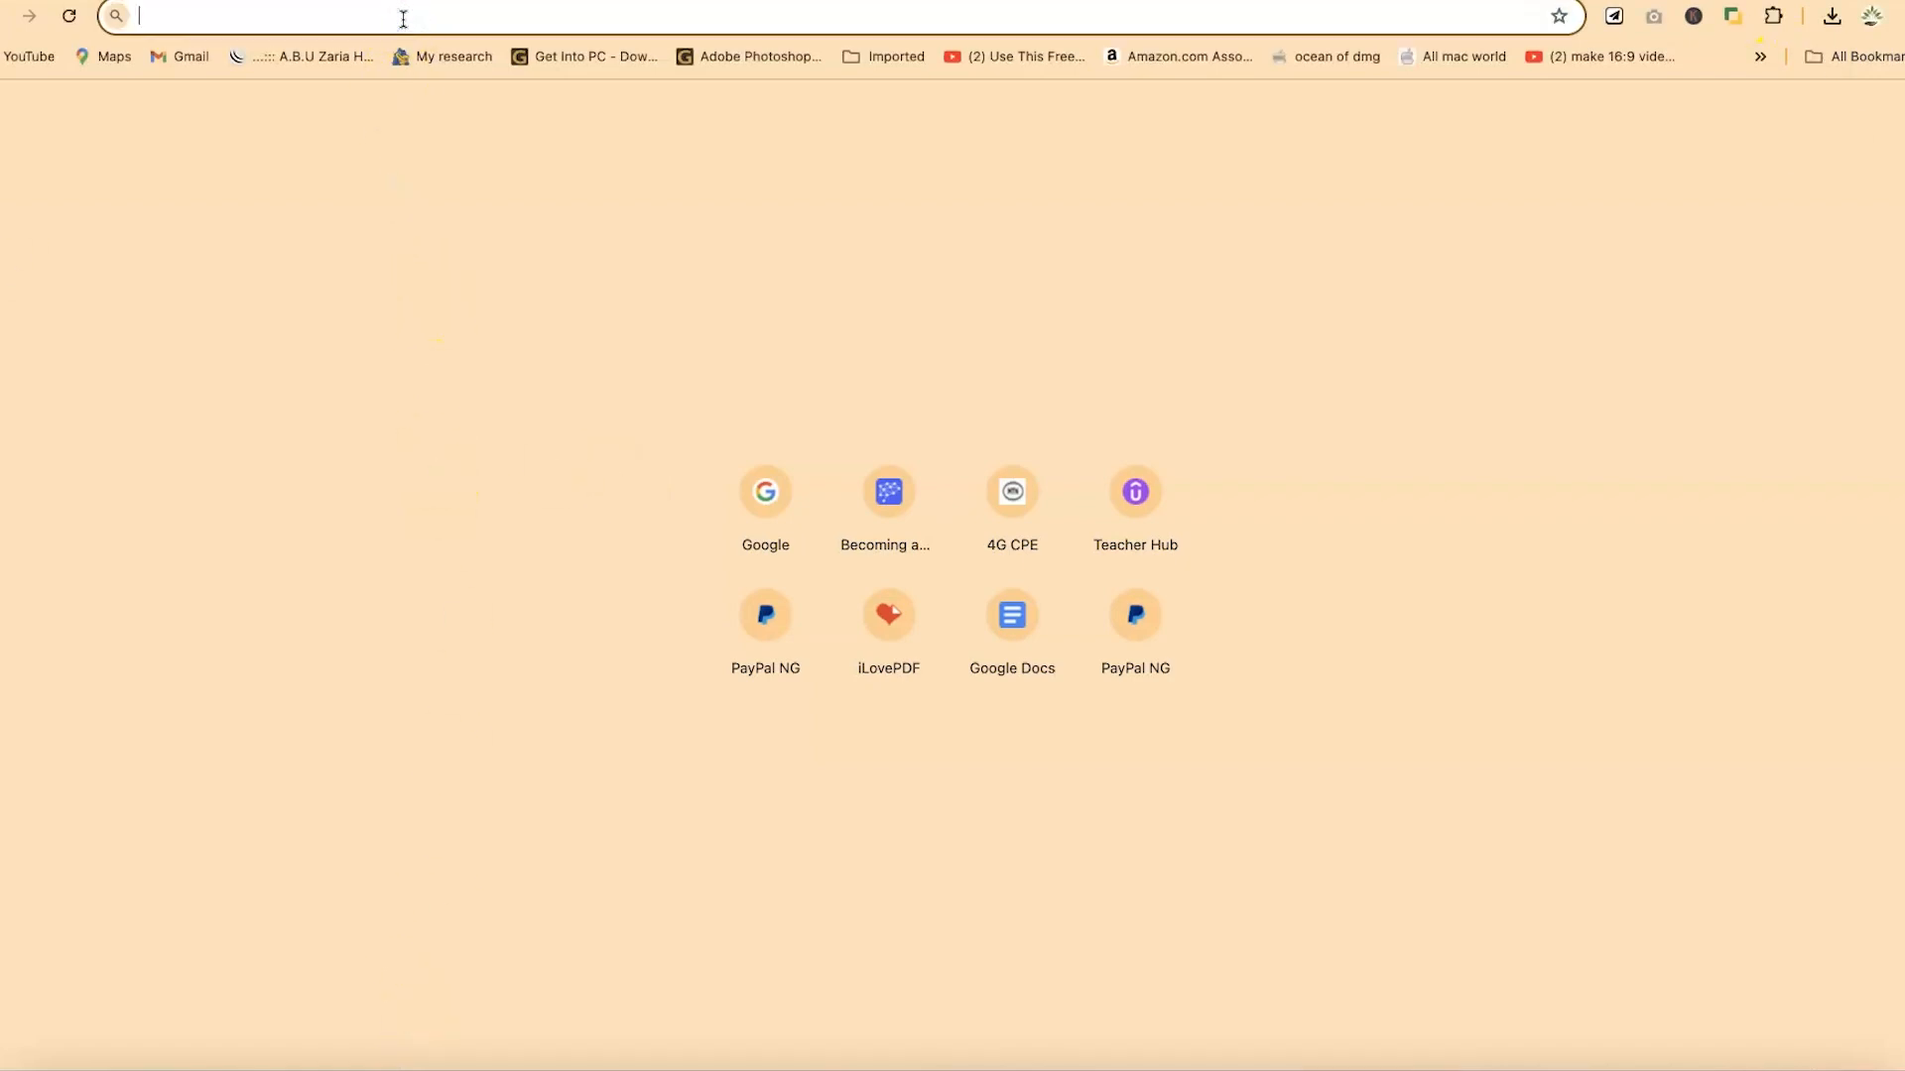
type("ilovepdf.com")
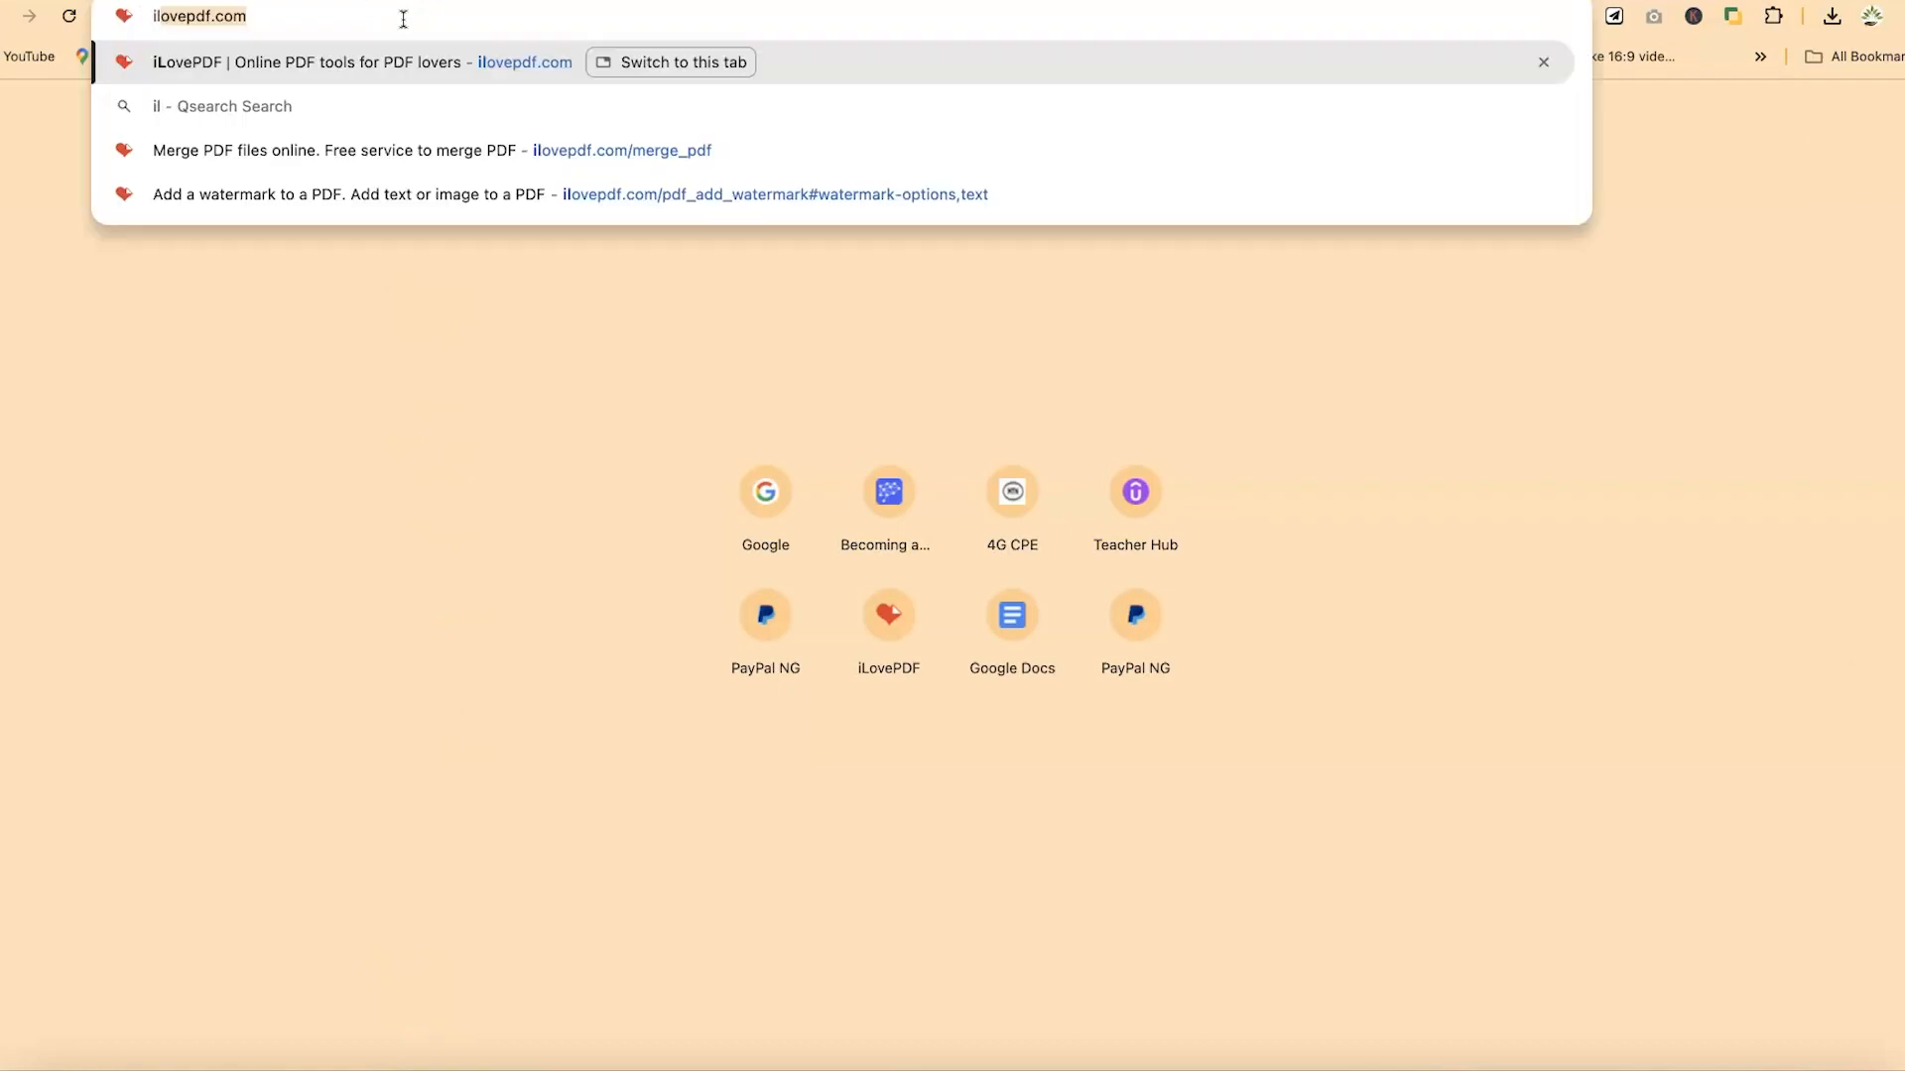
key("Return")
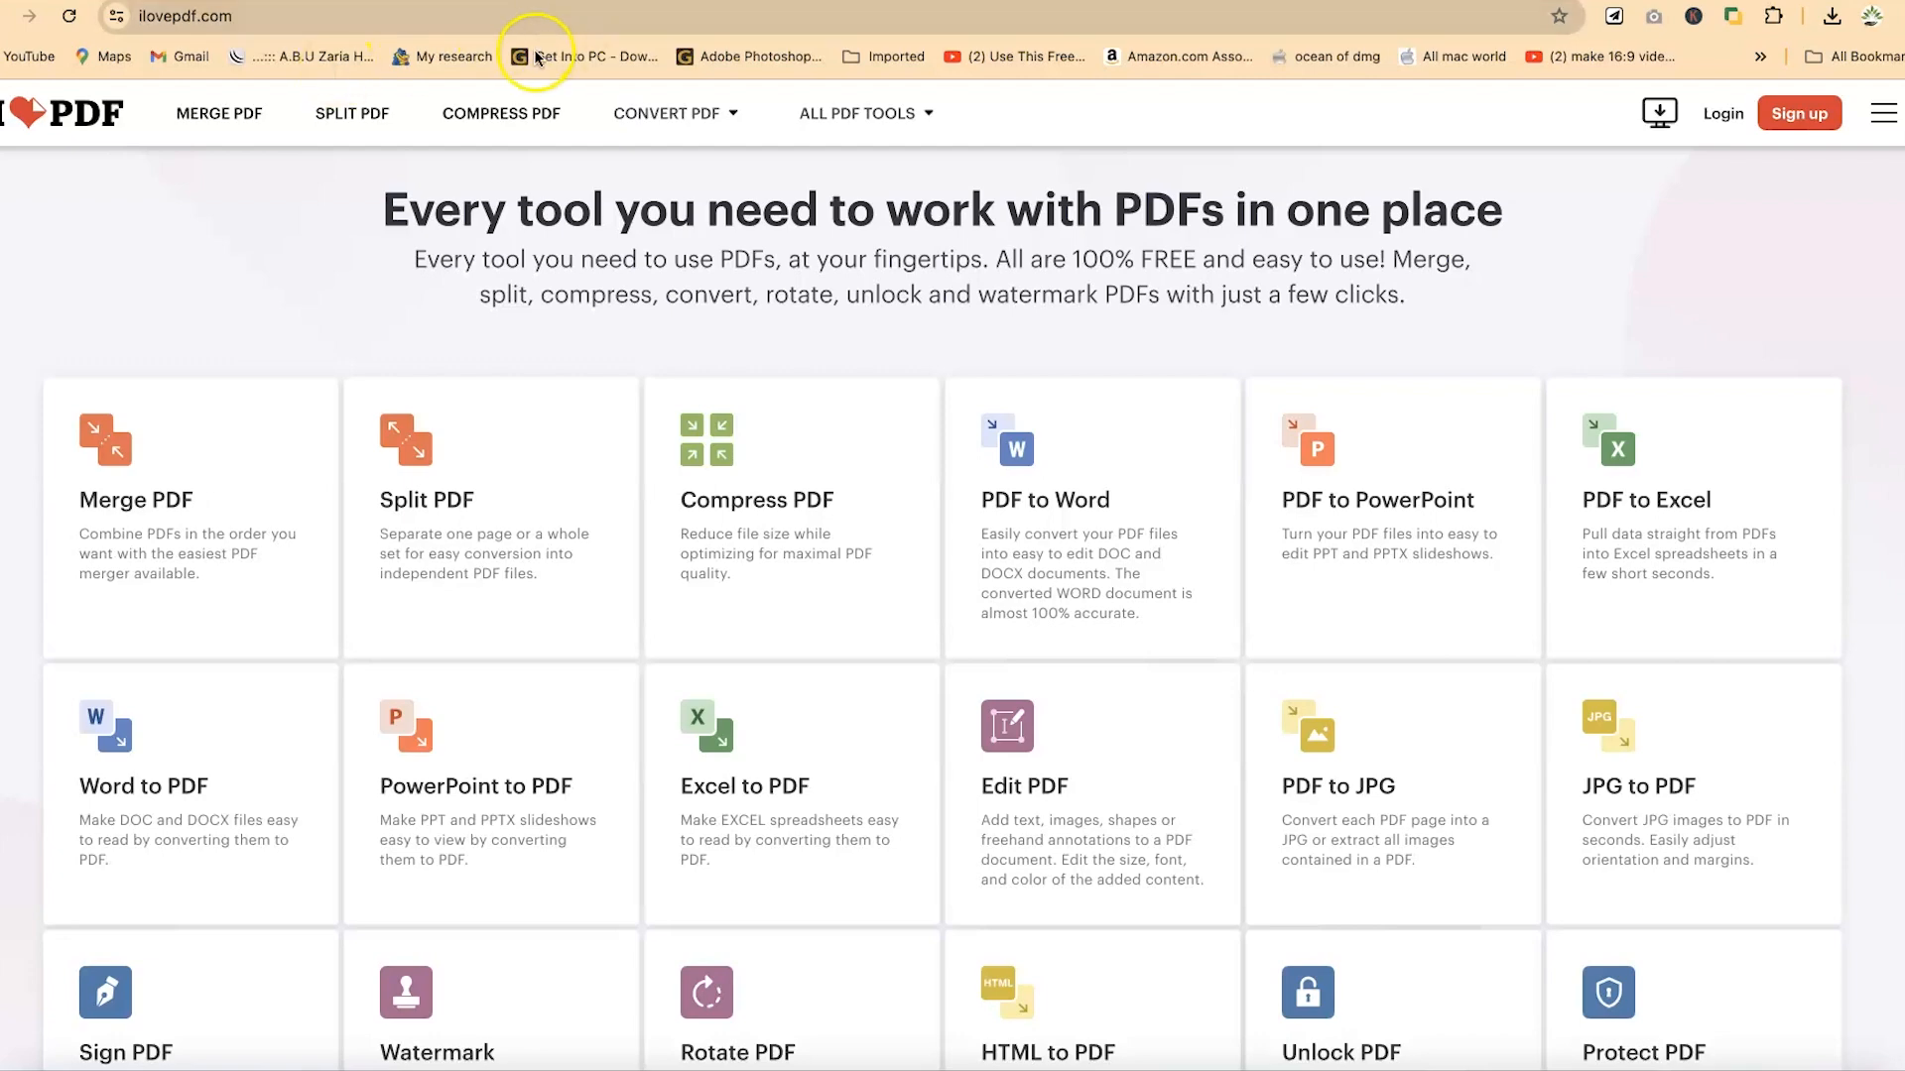
scroll(793, 743, "down", 5)
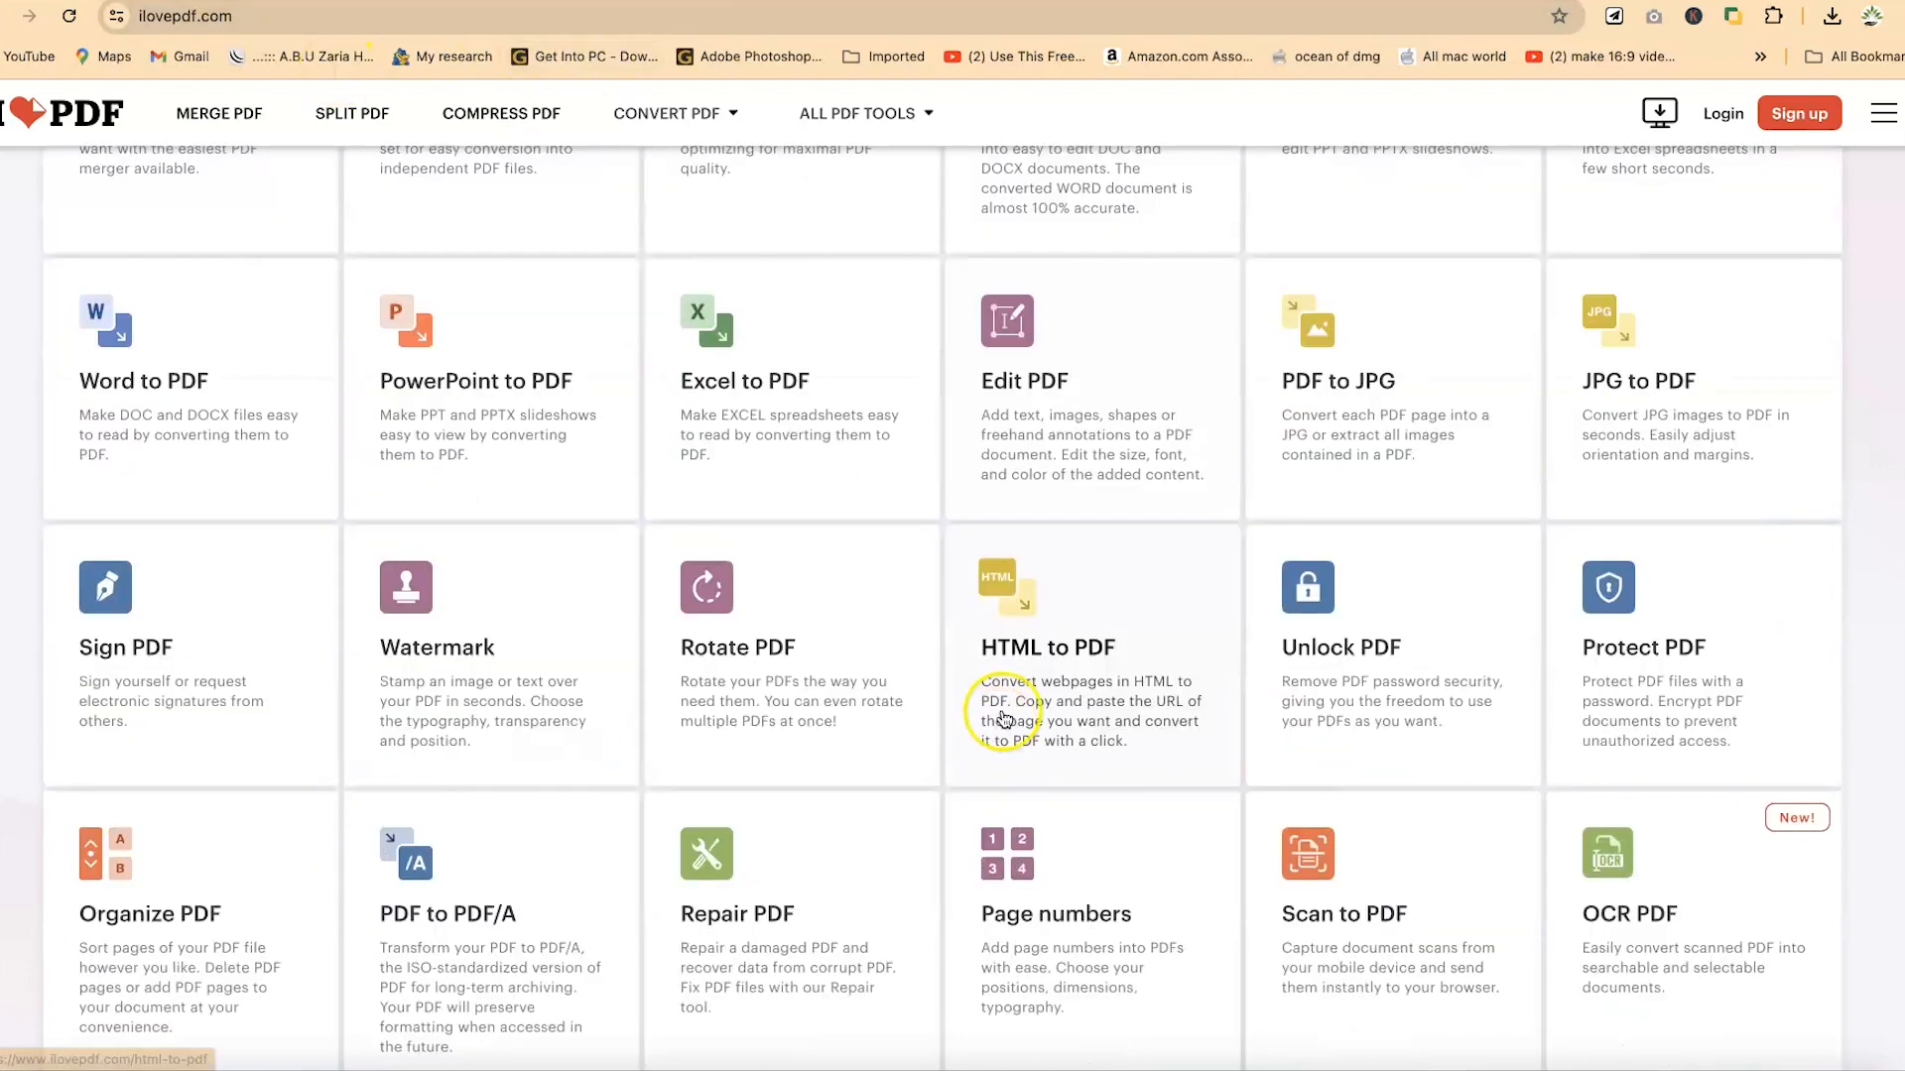
scroll(943, 501, "up", 5)
scroll(944, 520, "down", 1)
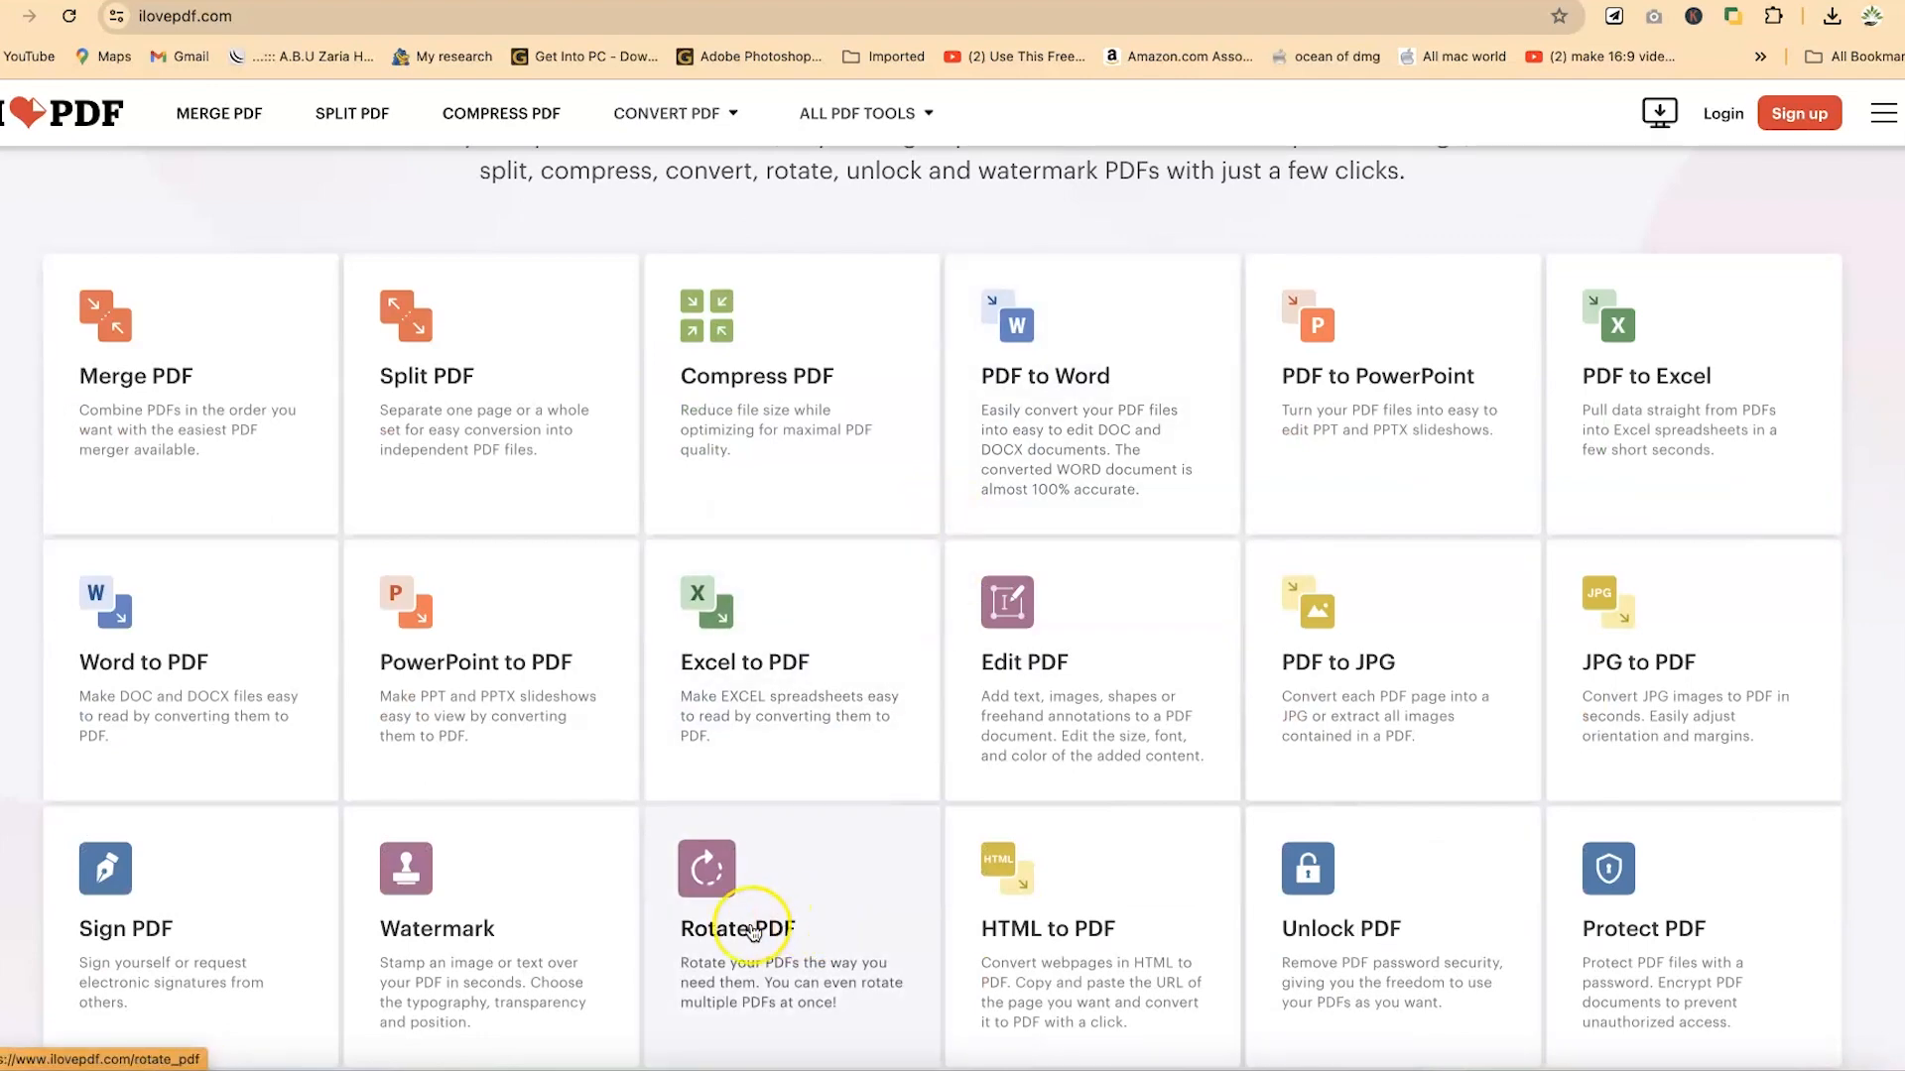
scroll(764, 930, "down", 2)
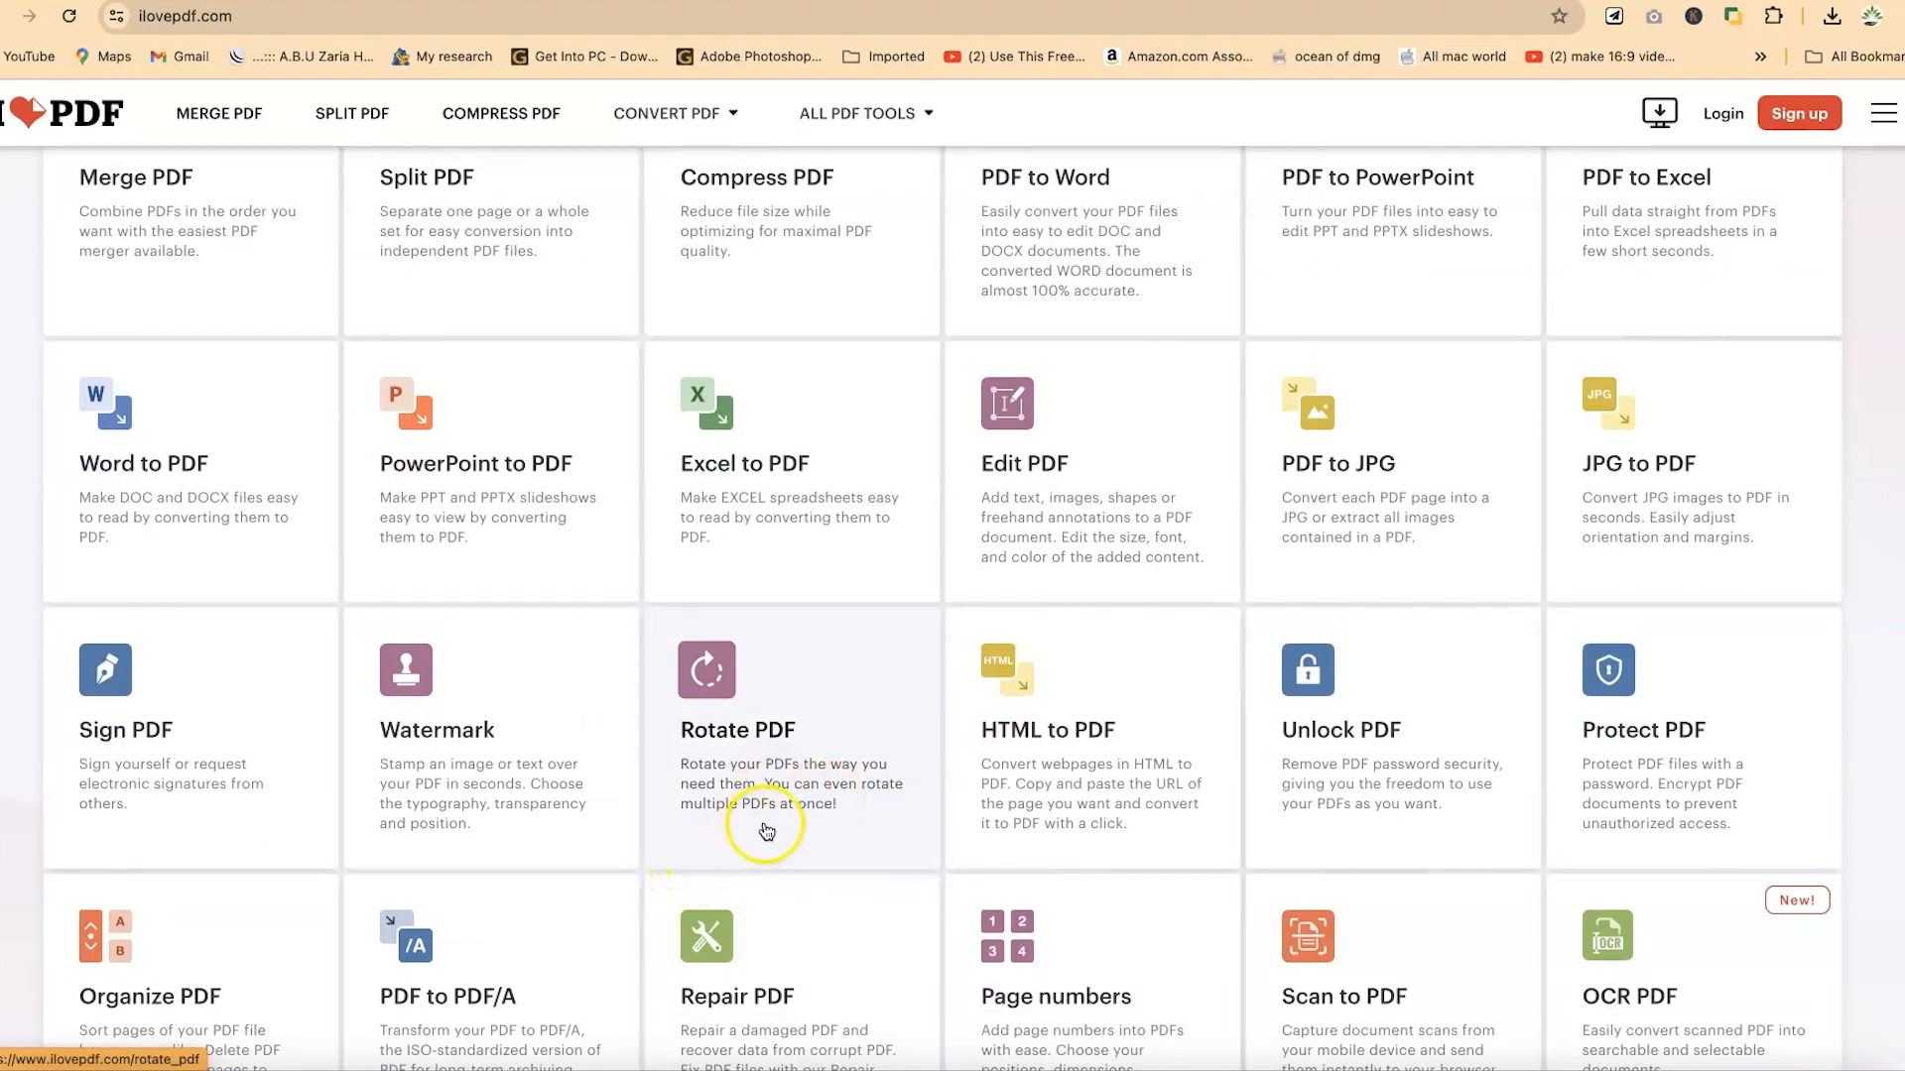
left_click(650, 778)
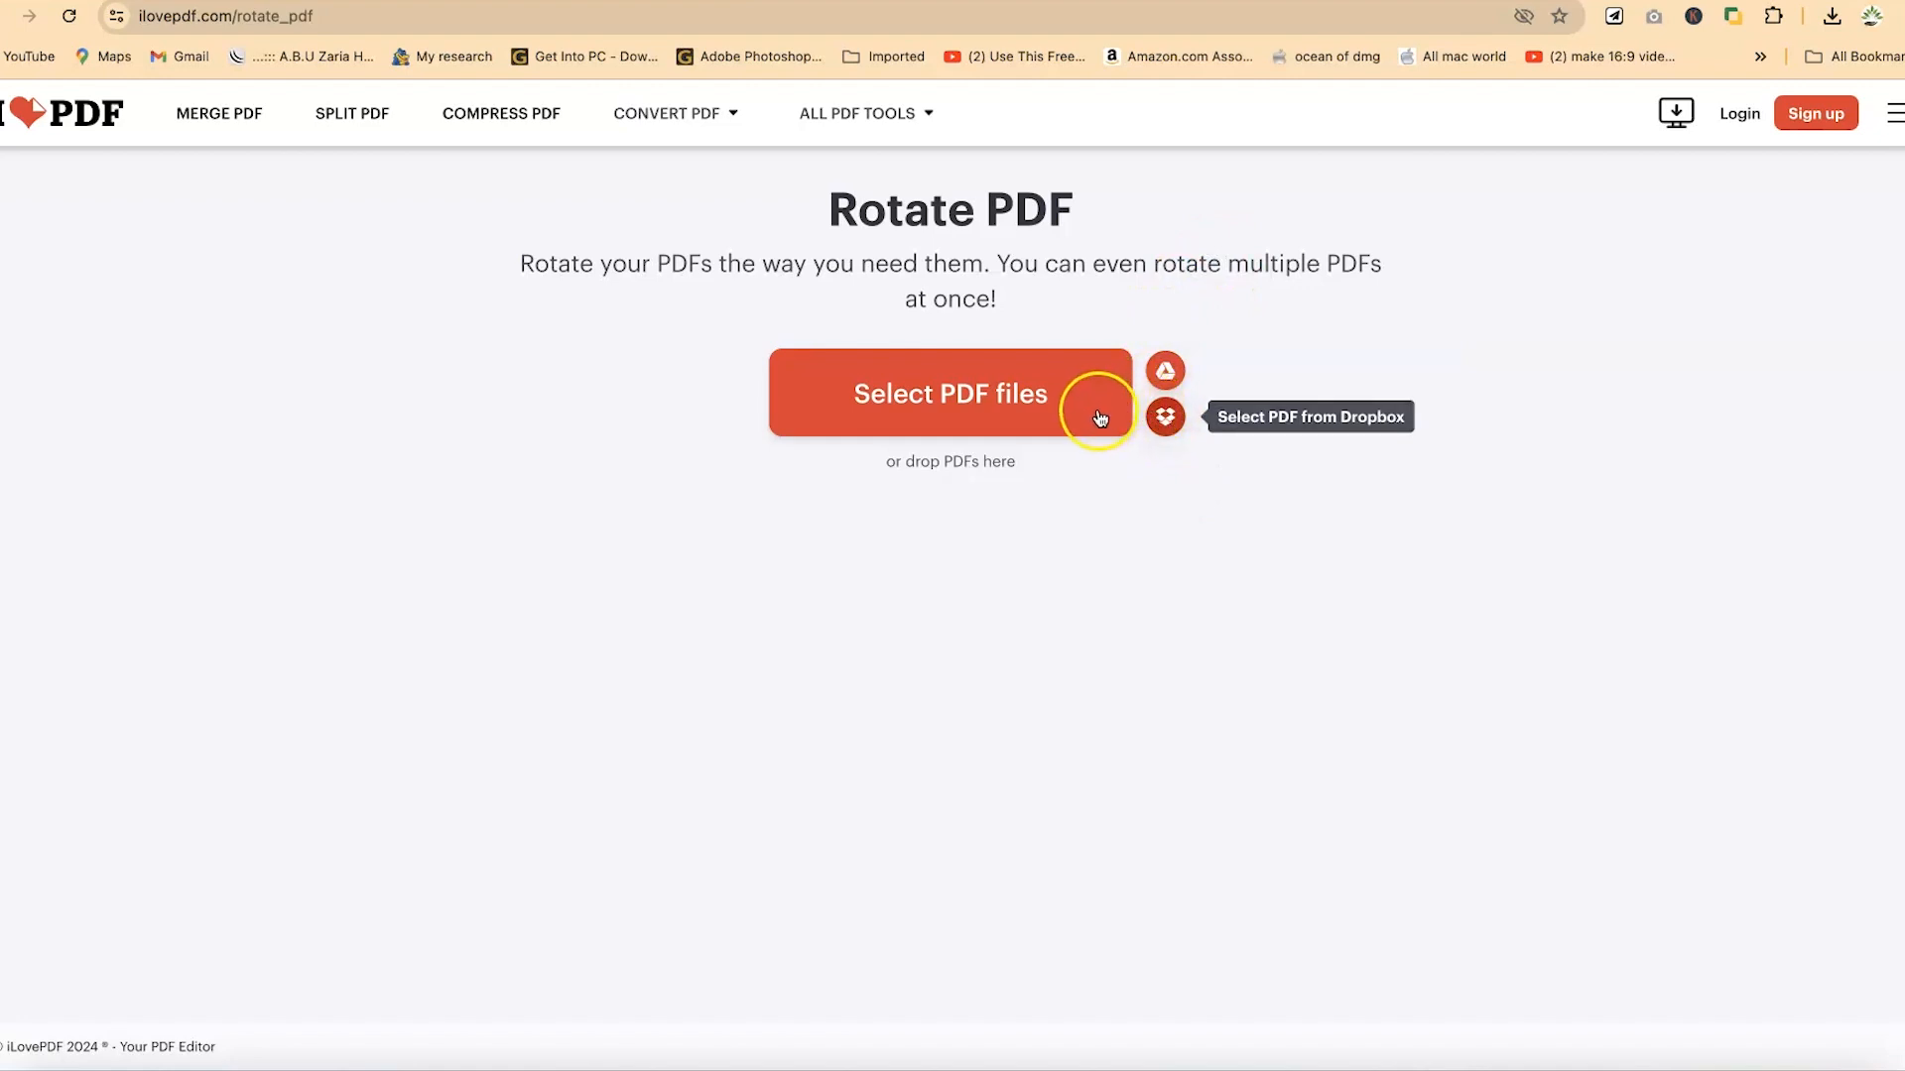
- Load How to use ChatGPT.pdf from the Resources folder into the Rotate PDF tool
left_click(947, 398)
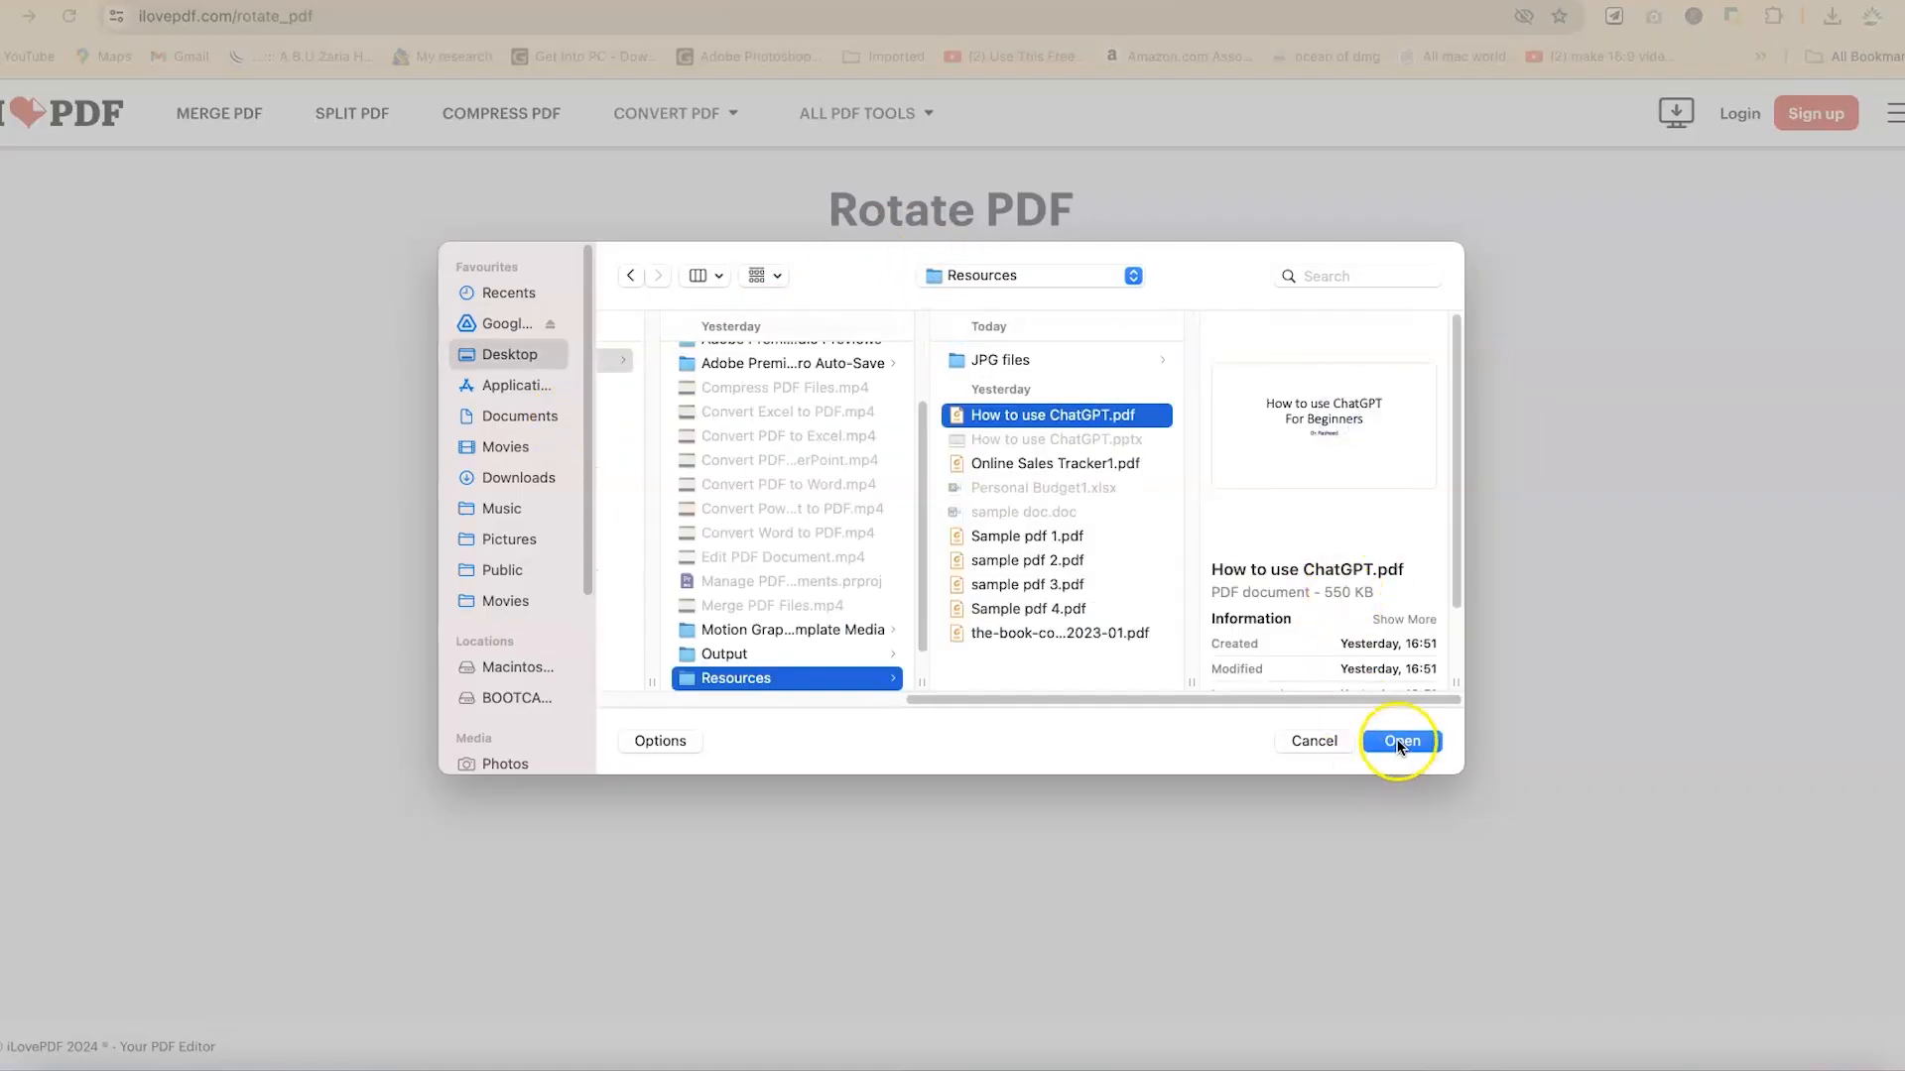
left_click(1399, 742)
mouse_move(765, 372)
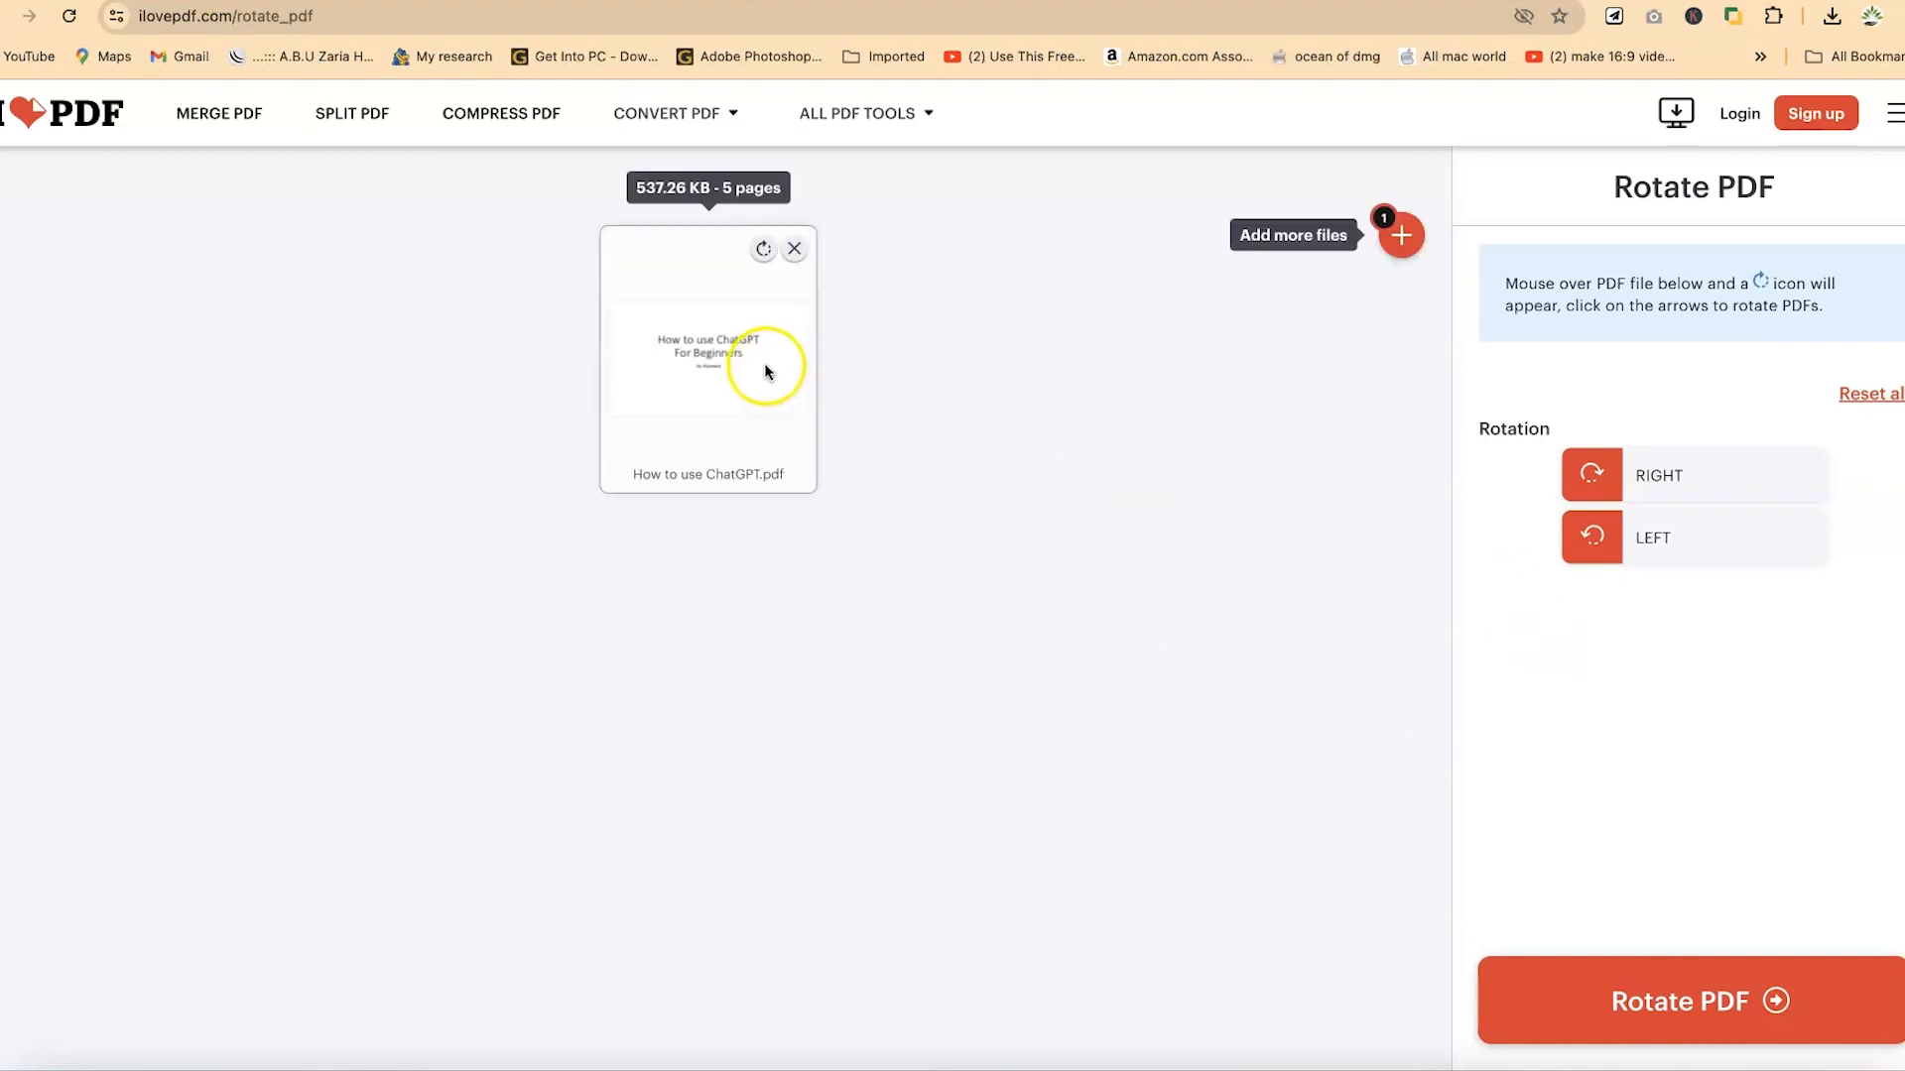
- Try rotating the PDF to the right and to the left, and reset all rotations
left_click(1681, 481)
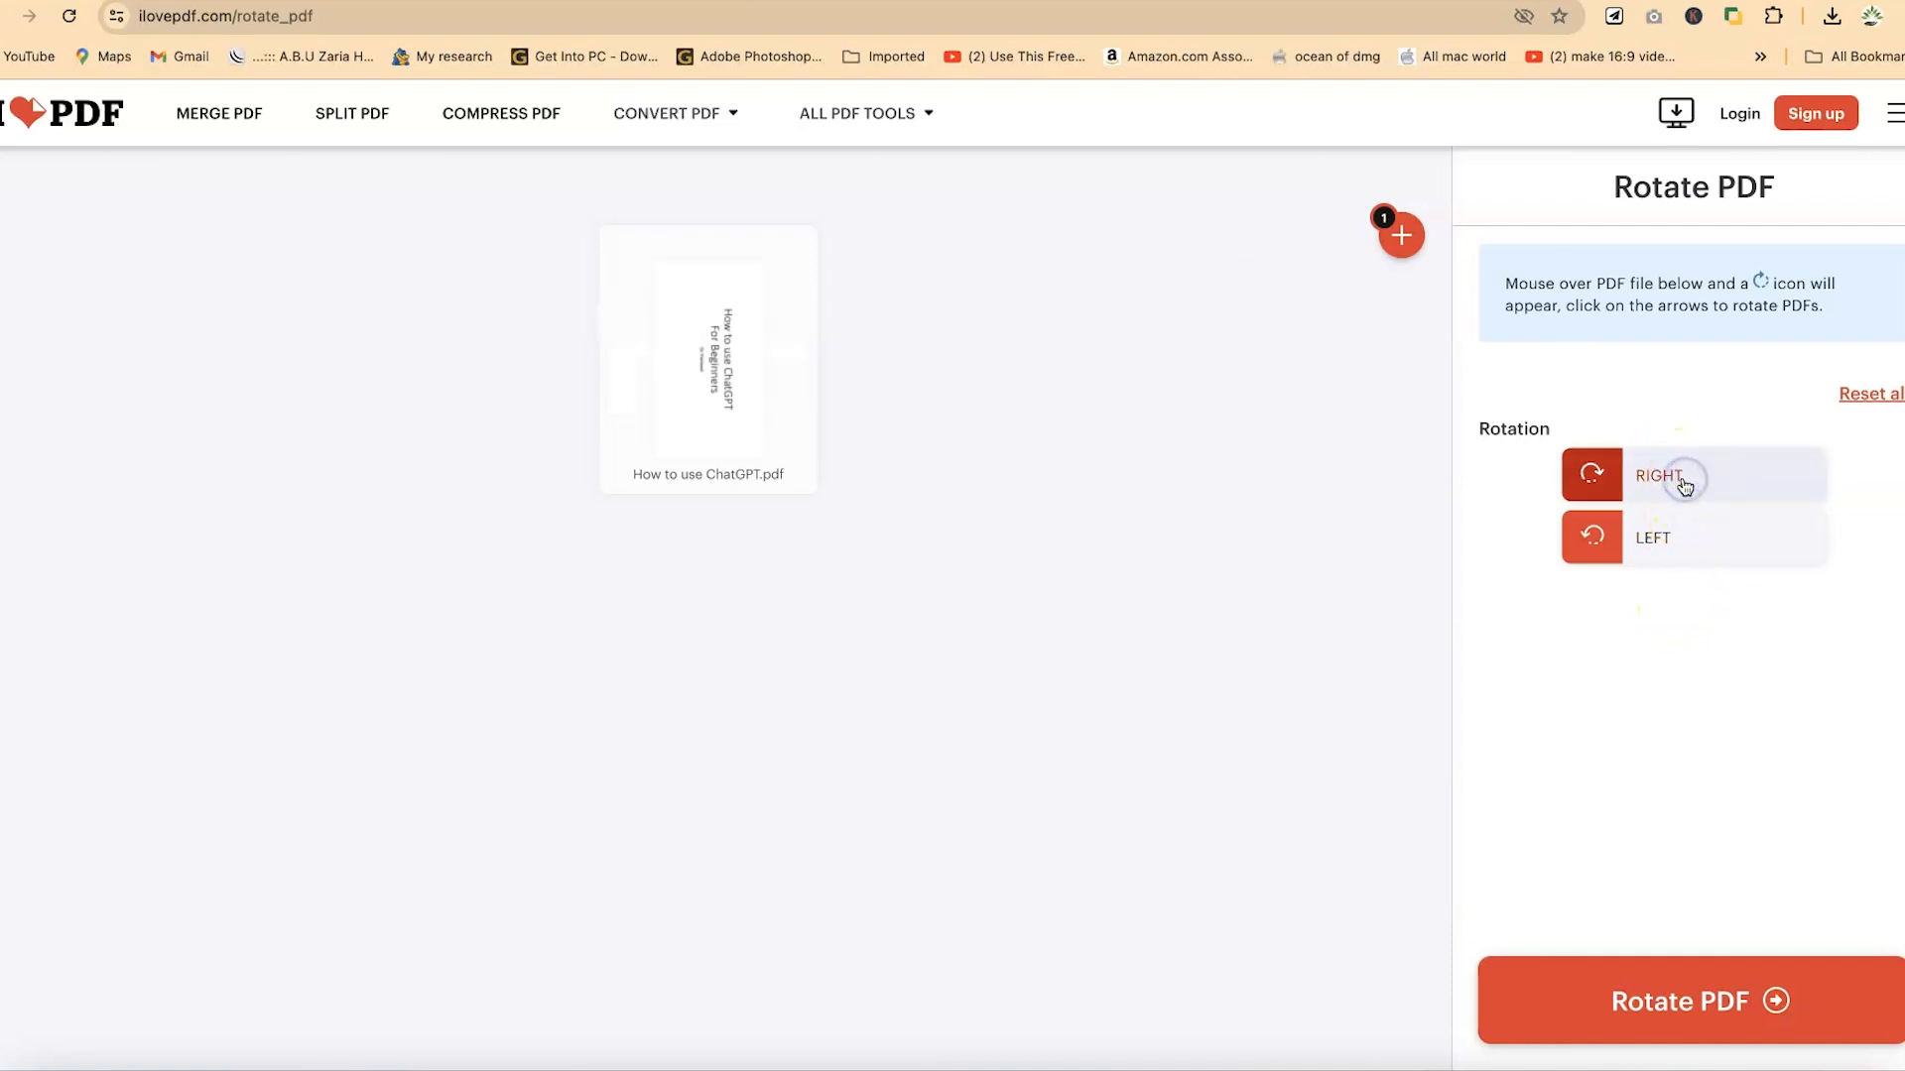
left_click(1625, 536)
left_click(1653, 538)
left_click(1655, 545)
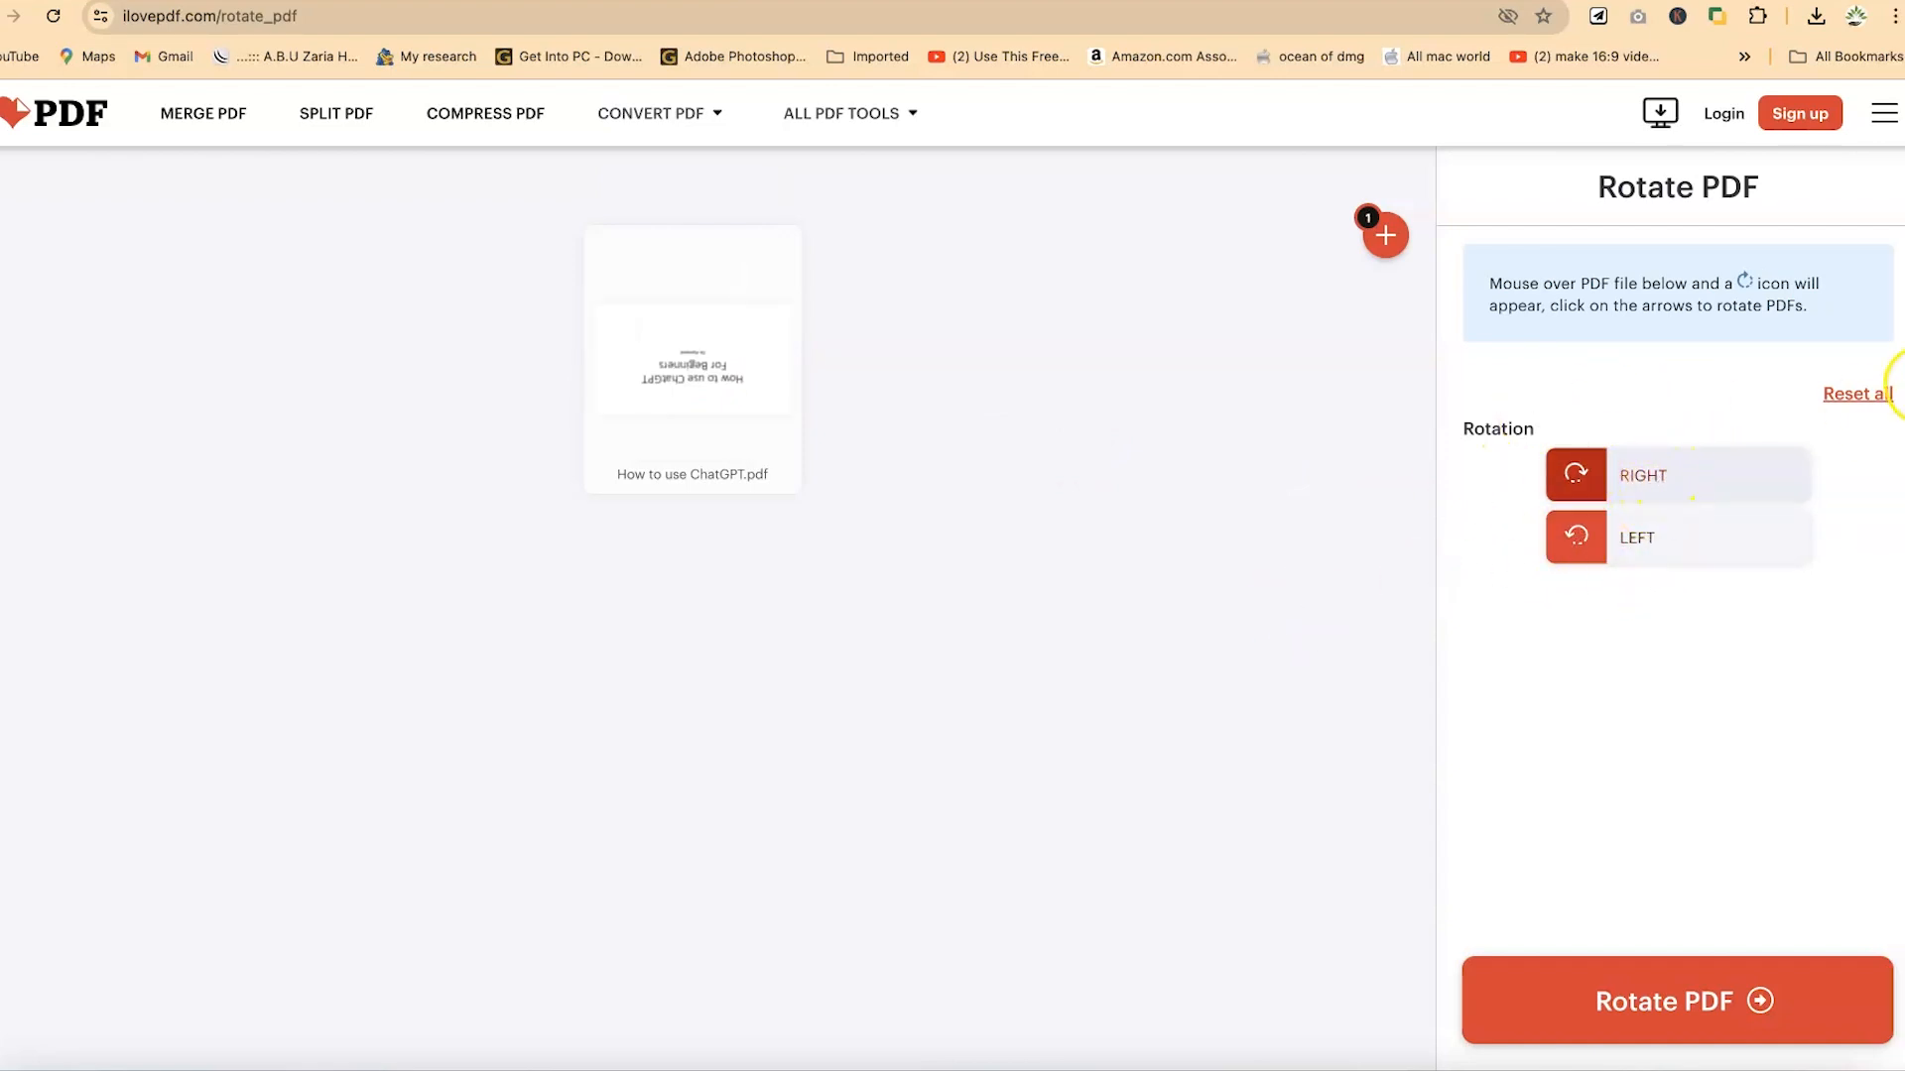
left_click(1875, 397)
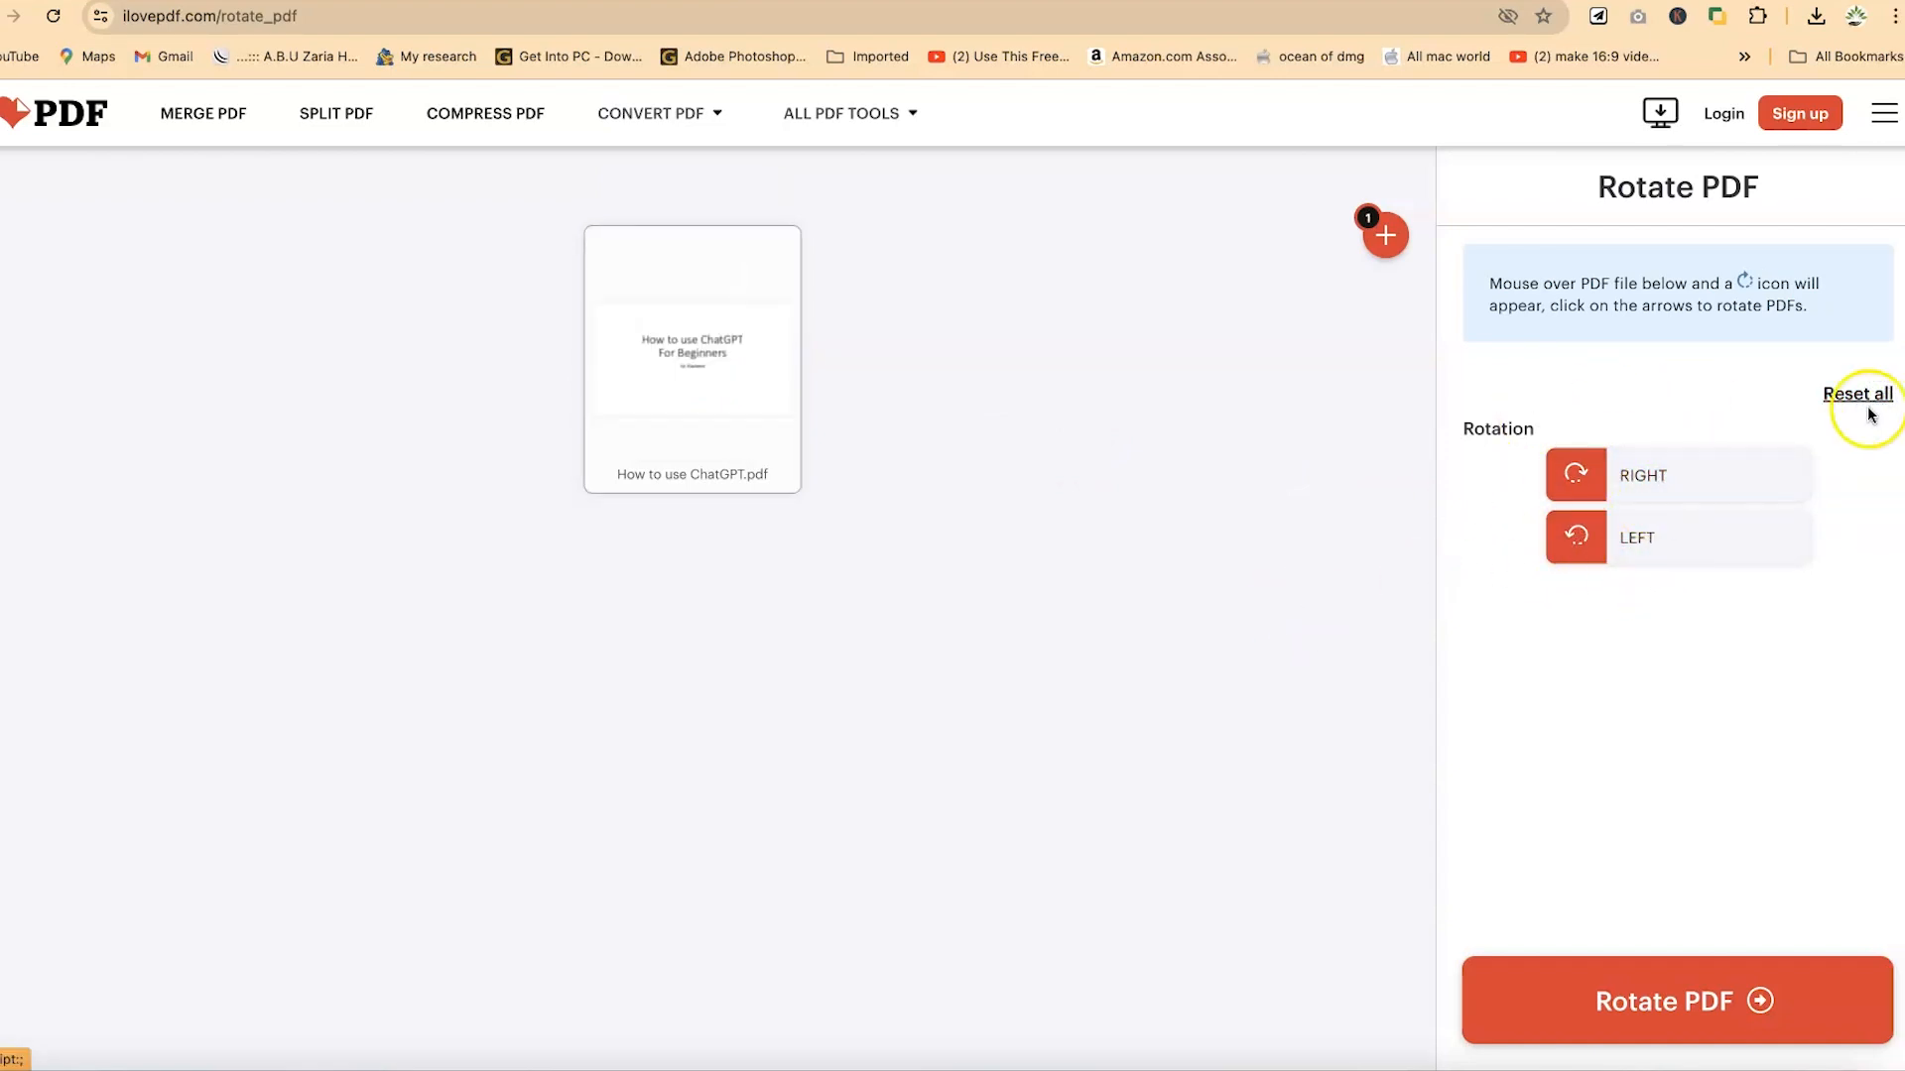
- Rotate How to use ChatGPT.pdf a quarter turn counterclockwise and process the file
left_click(1647, 484)
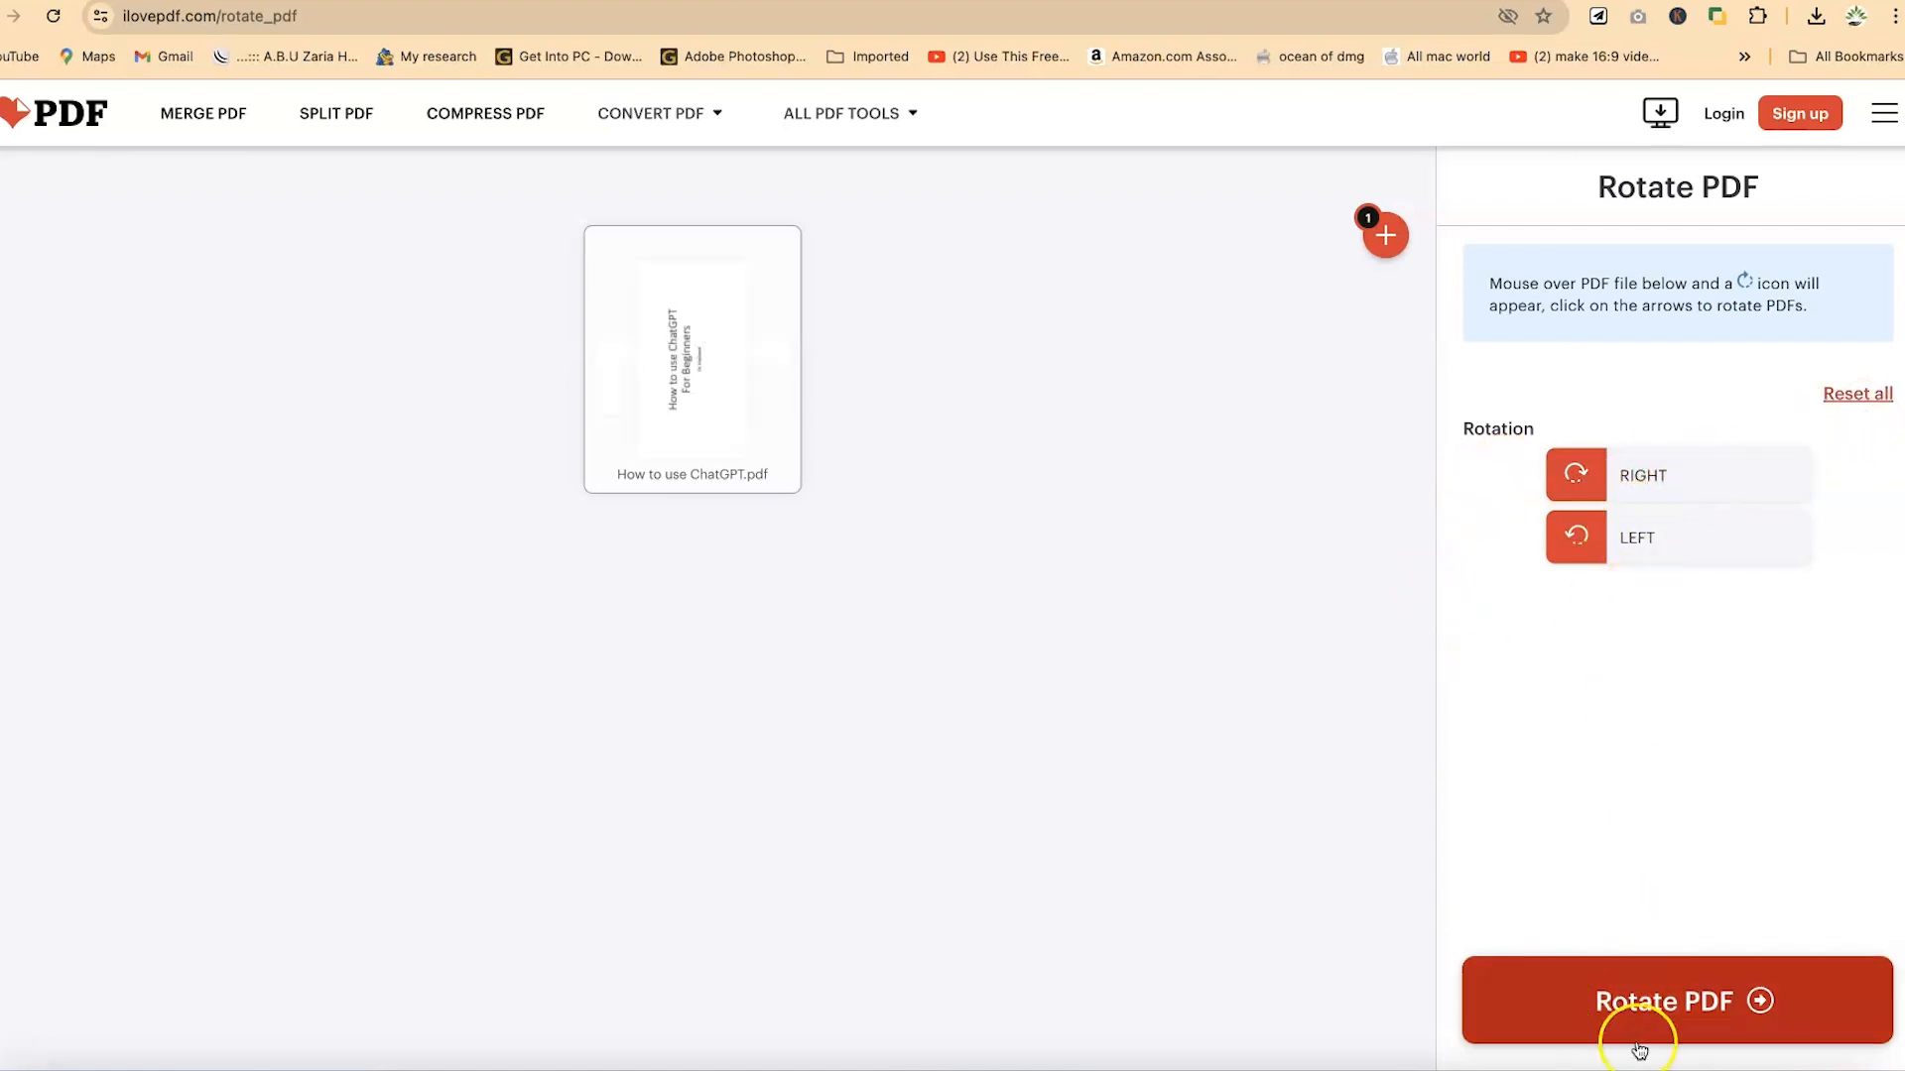
mouse_move(680, 352)
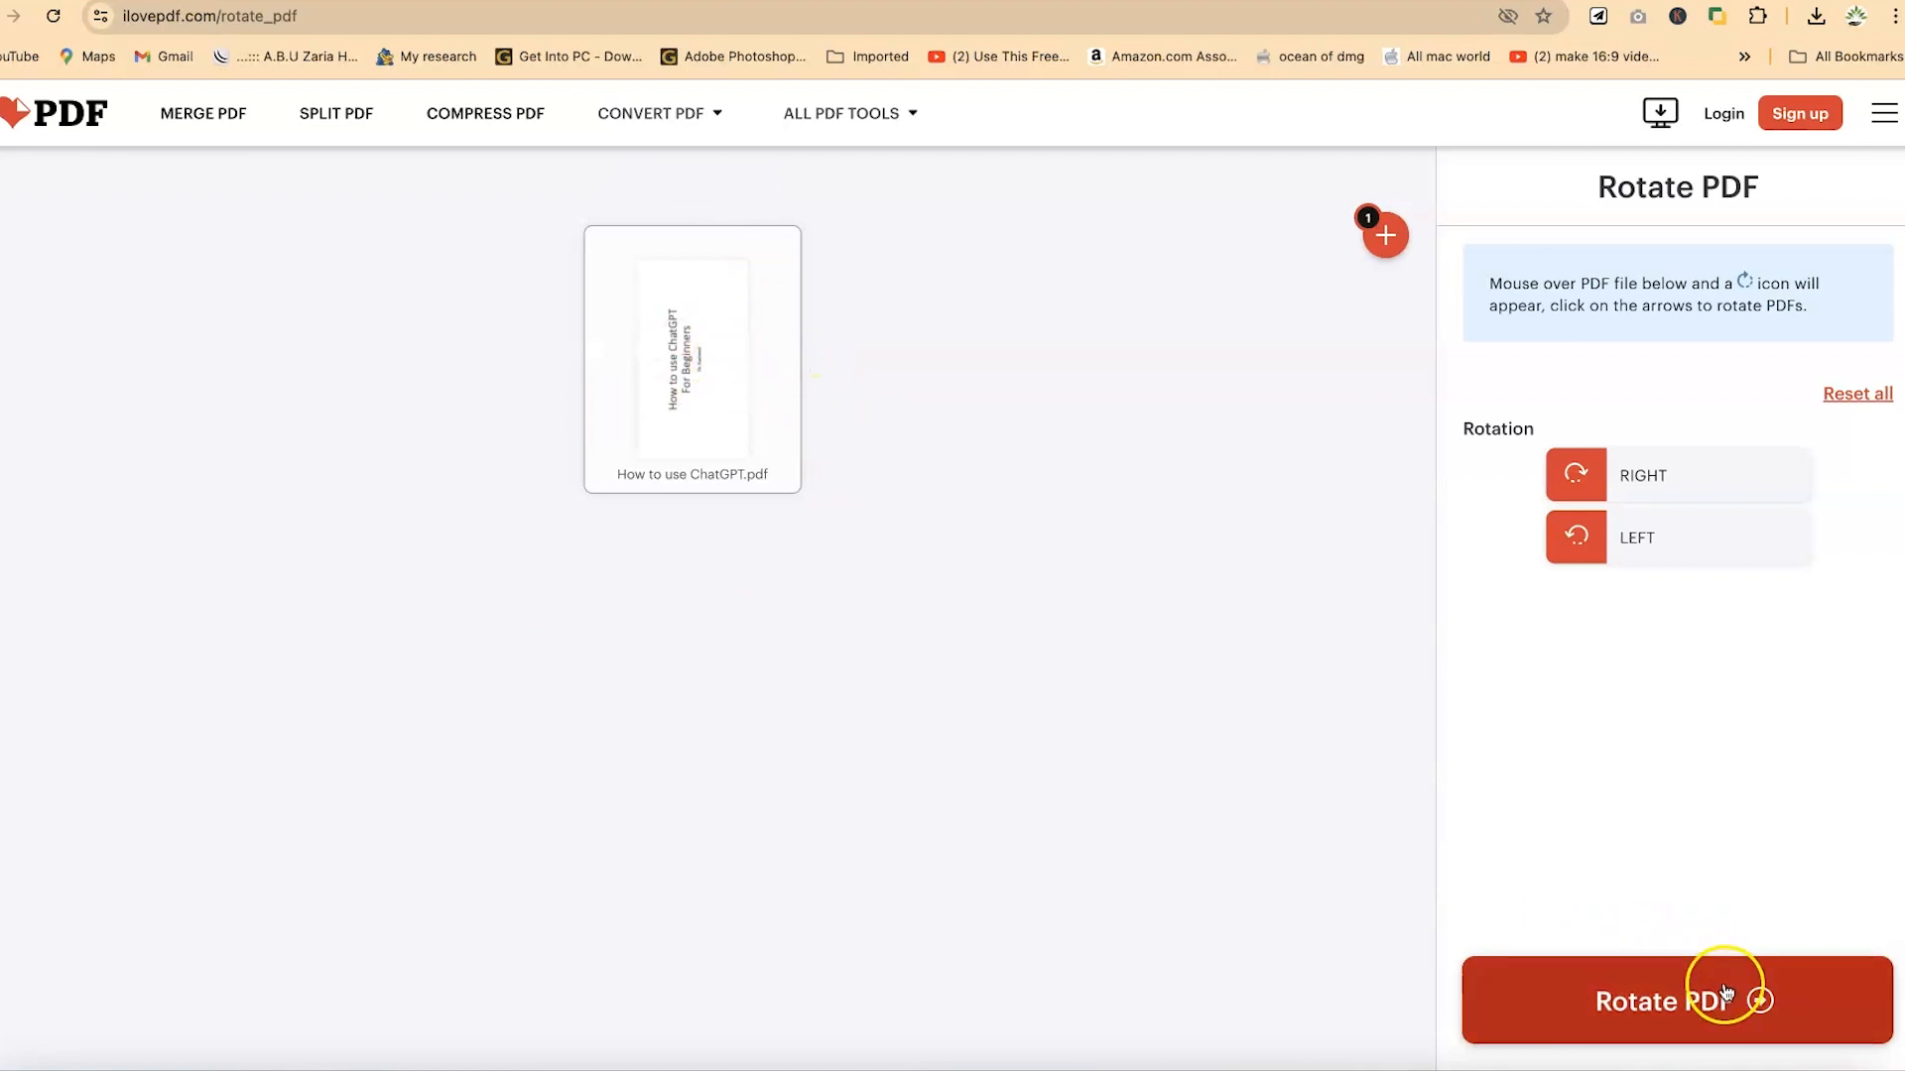
left_click(1687, 1000)
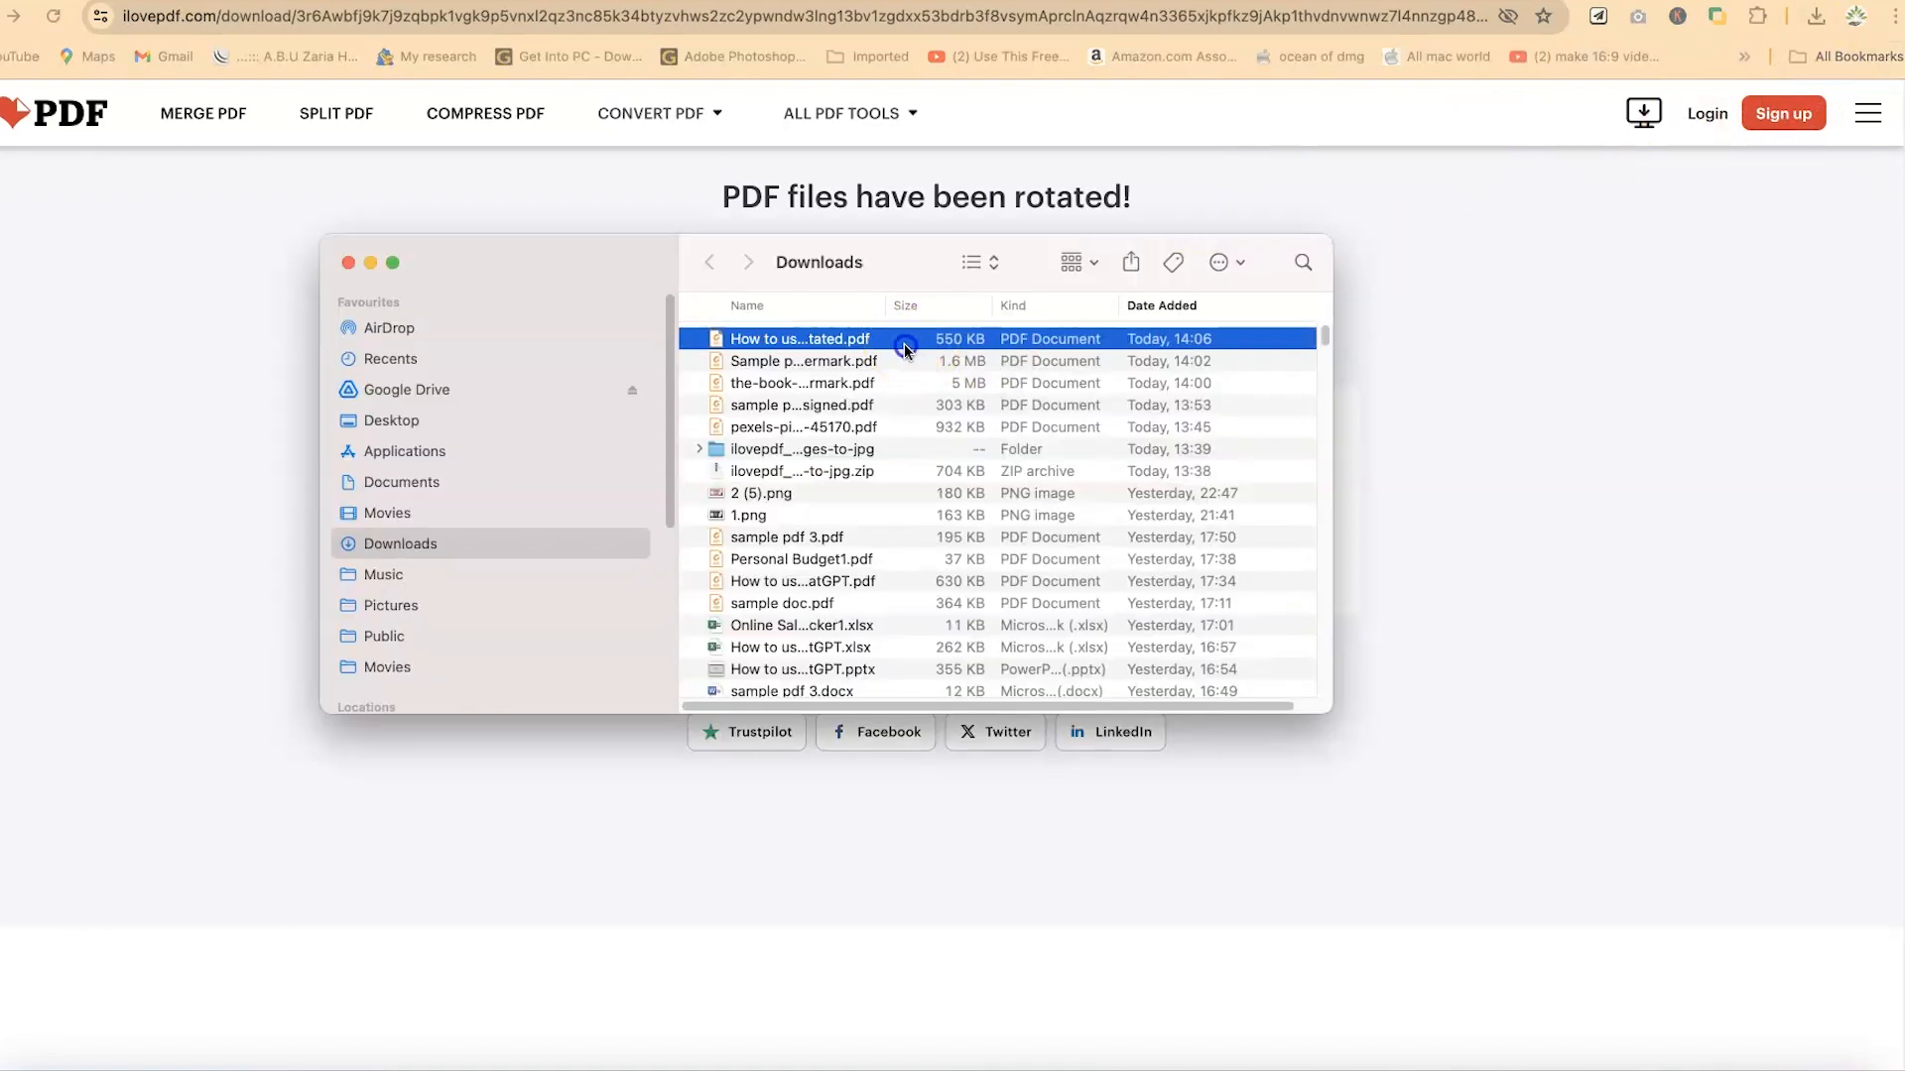
- Open the rotated PDF from the Downloads folder in Foxit and examine the orientation of all its pages
double_click(905, 340)
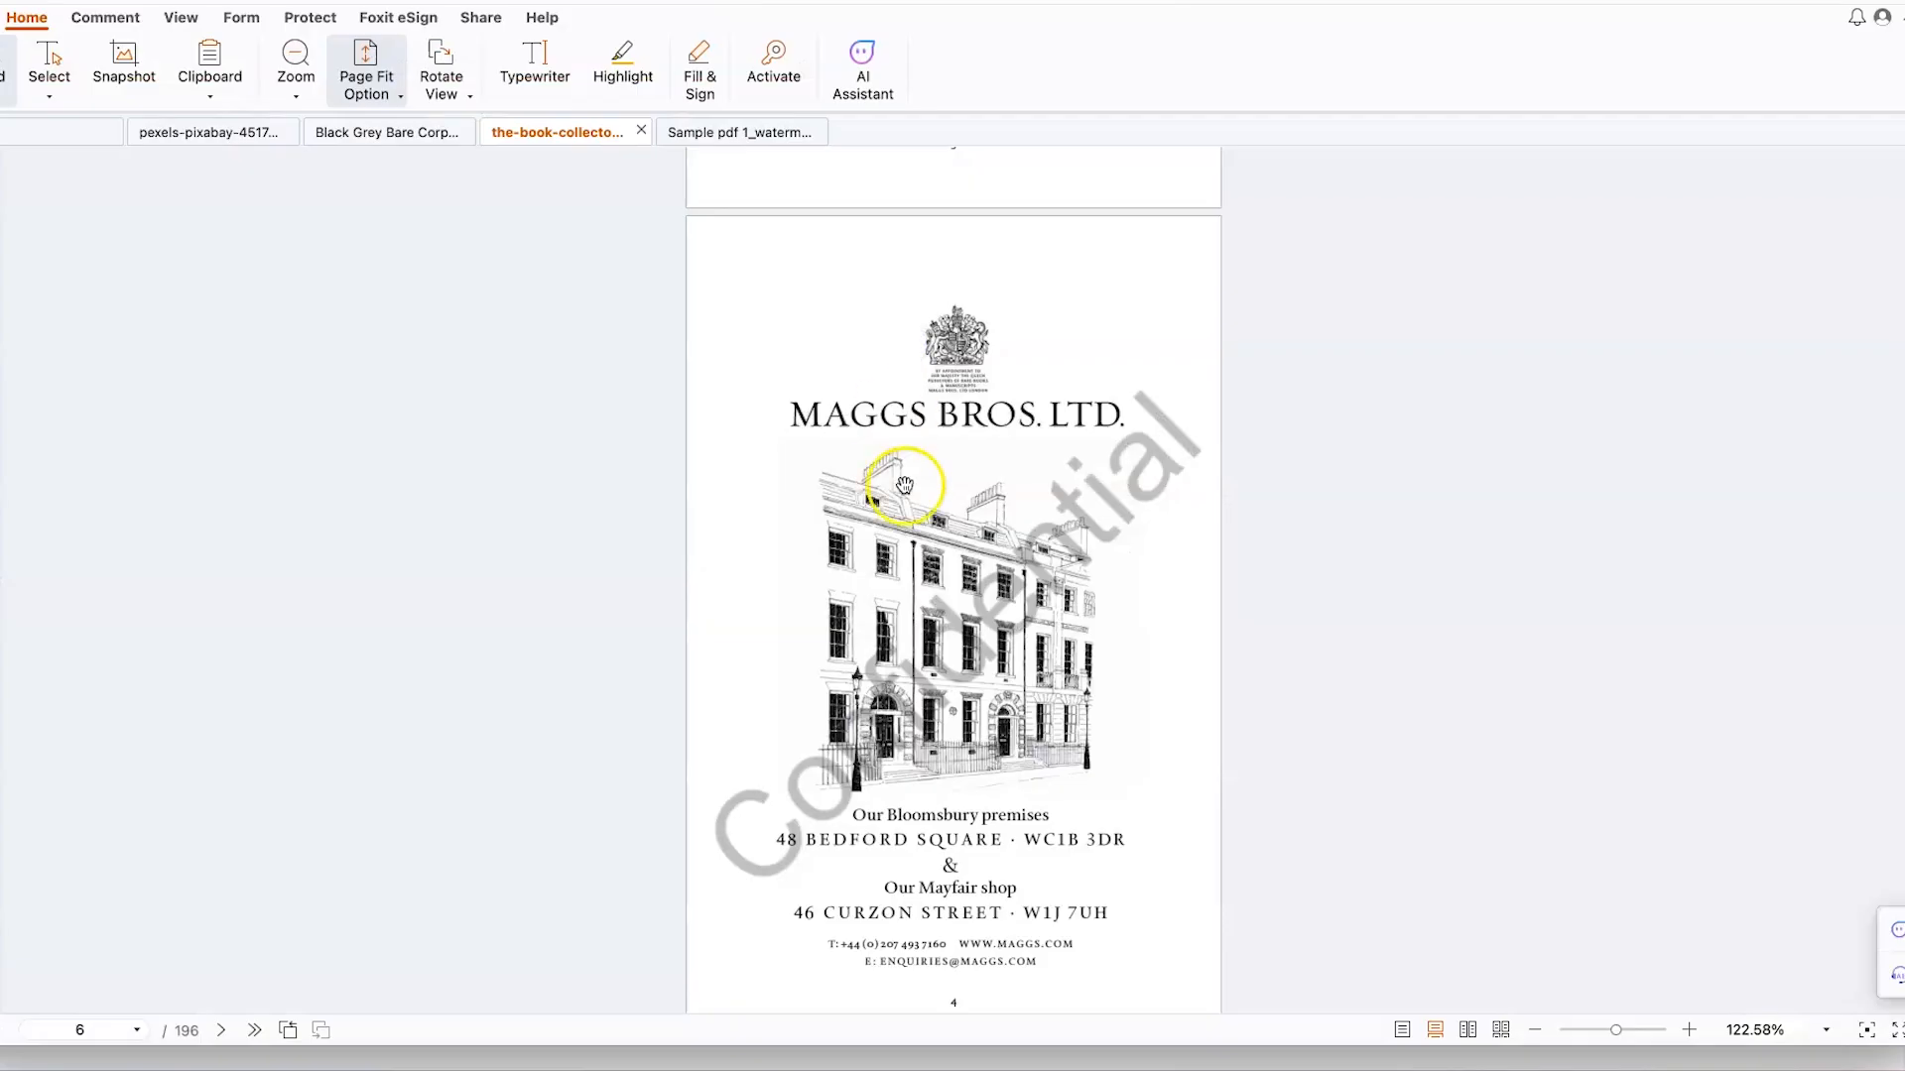
scroll(895, 567, "down", 15)
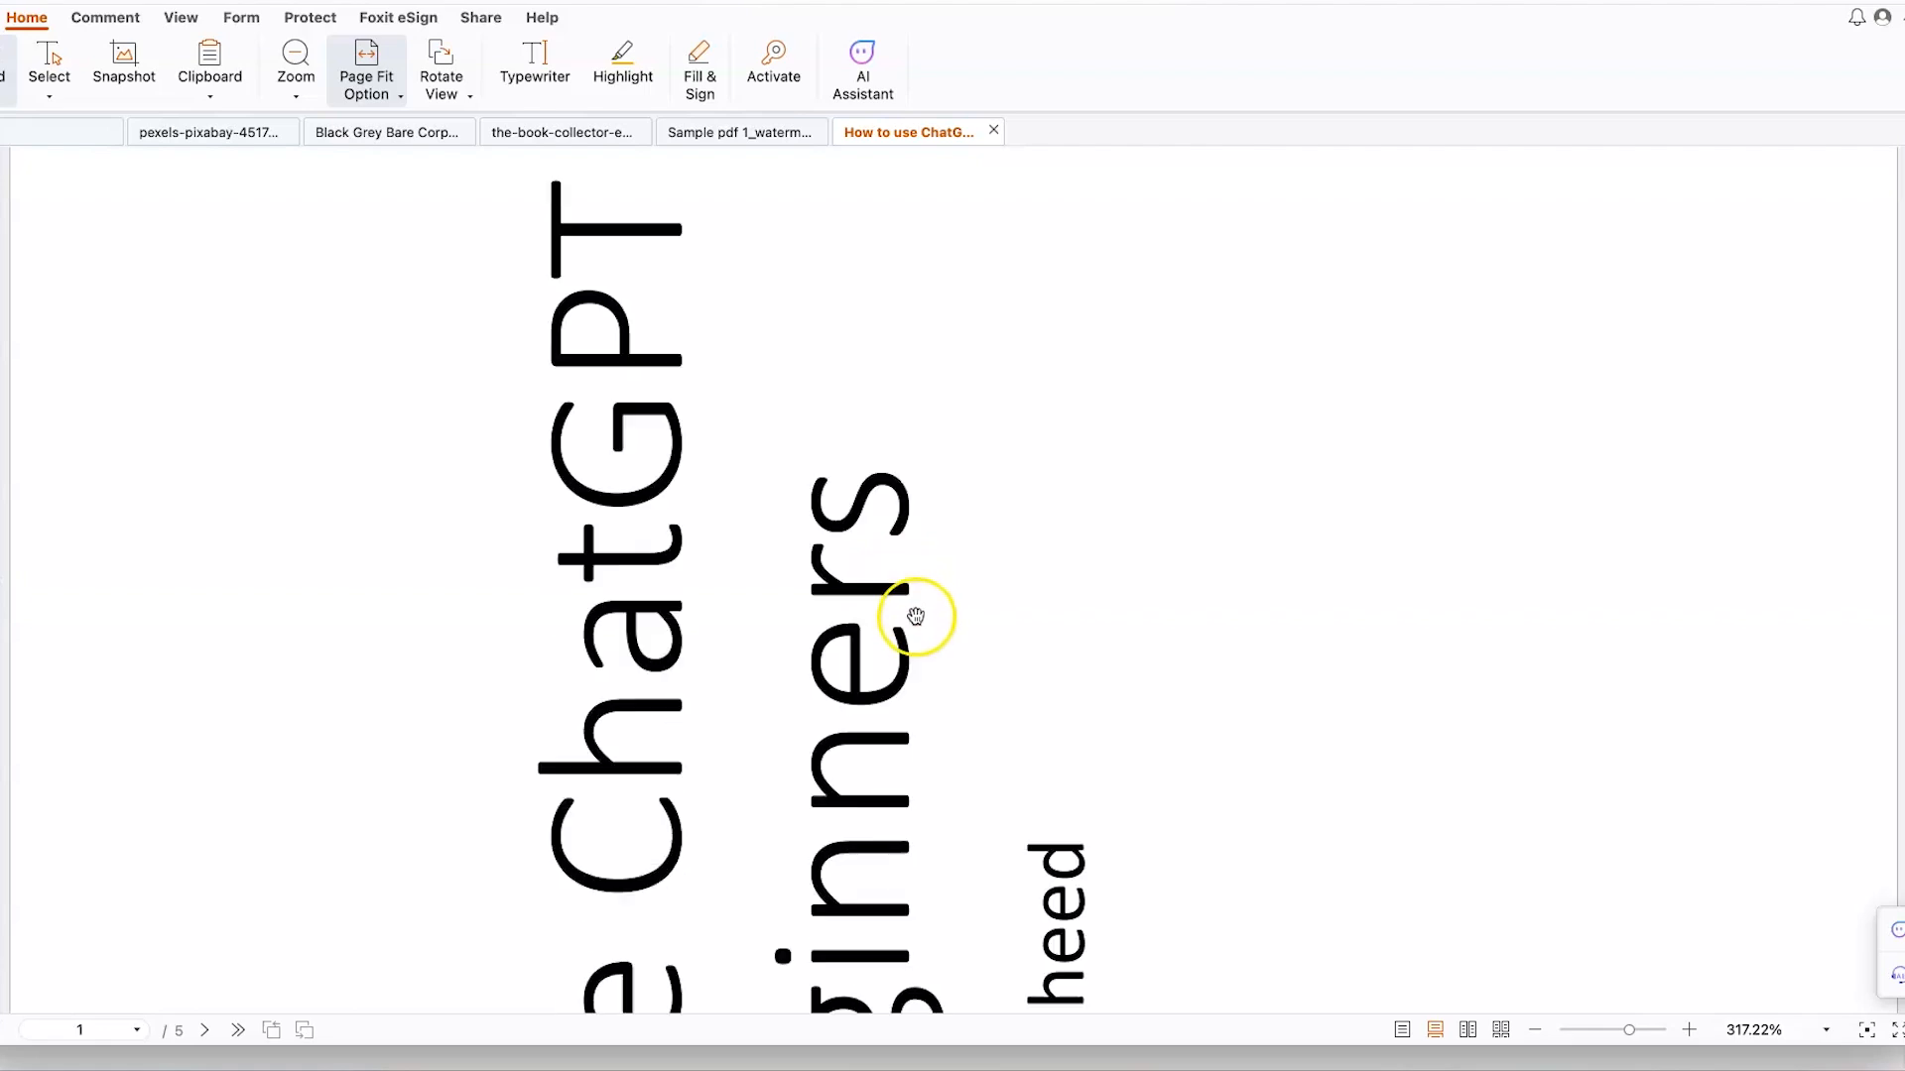
scroll(909, 615, "down", 15)
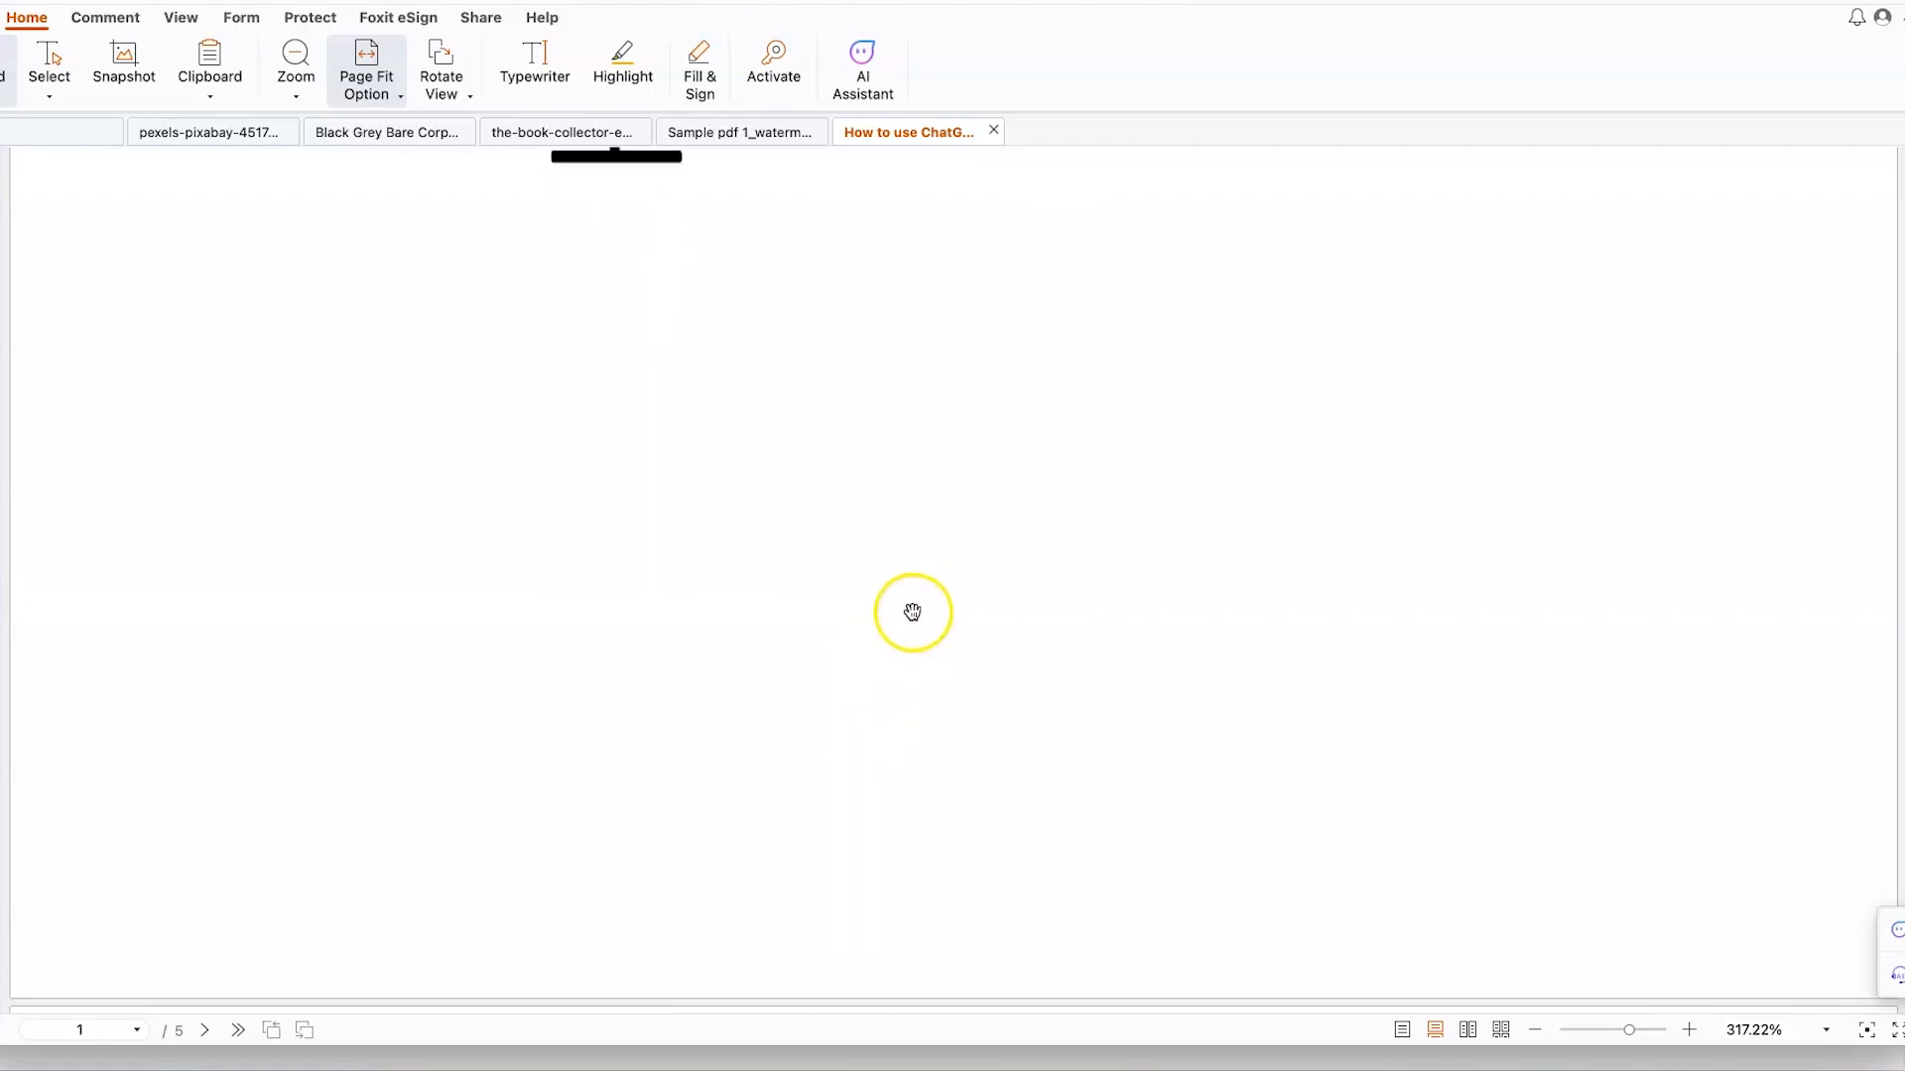
scroll(911, 612, "down", 15)
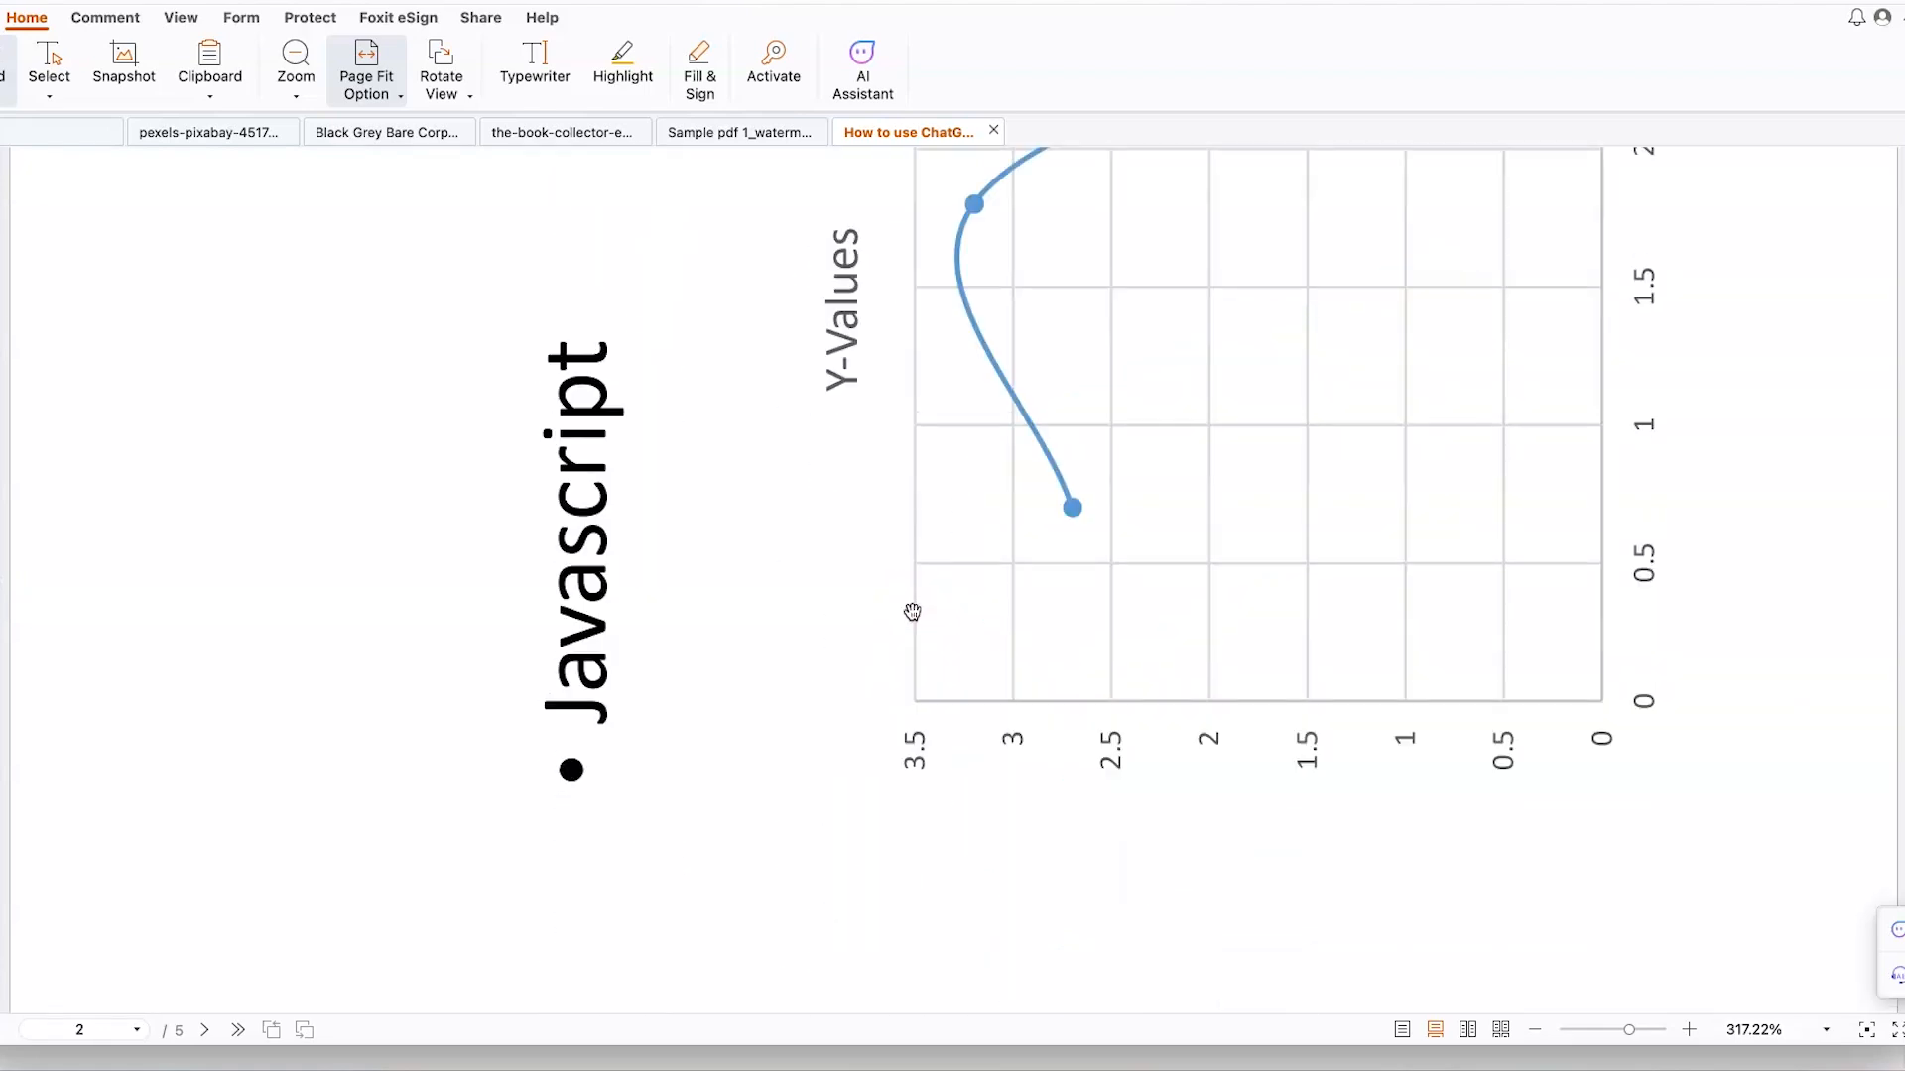
scroll(912, 612, "down", 15)
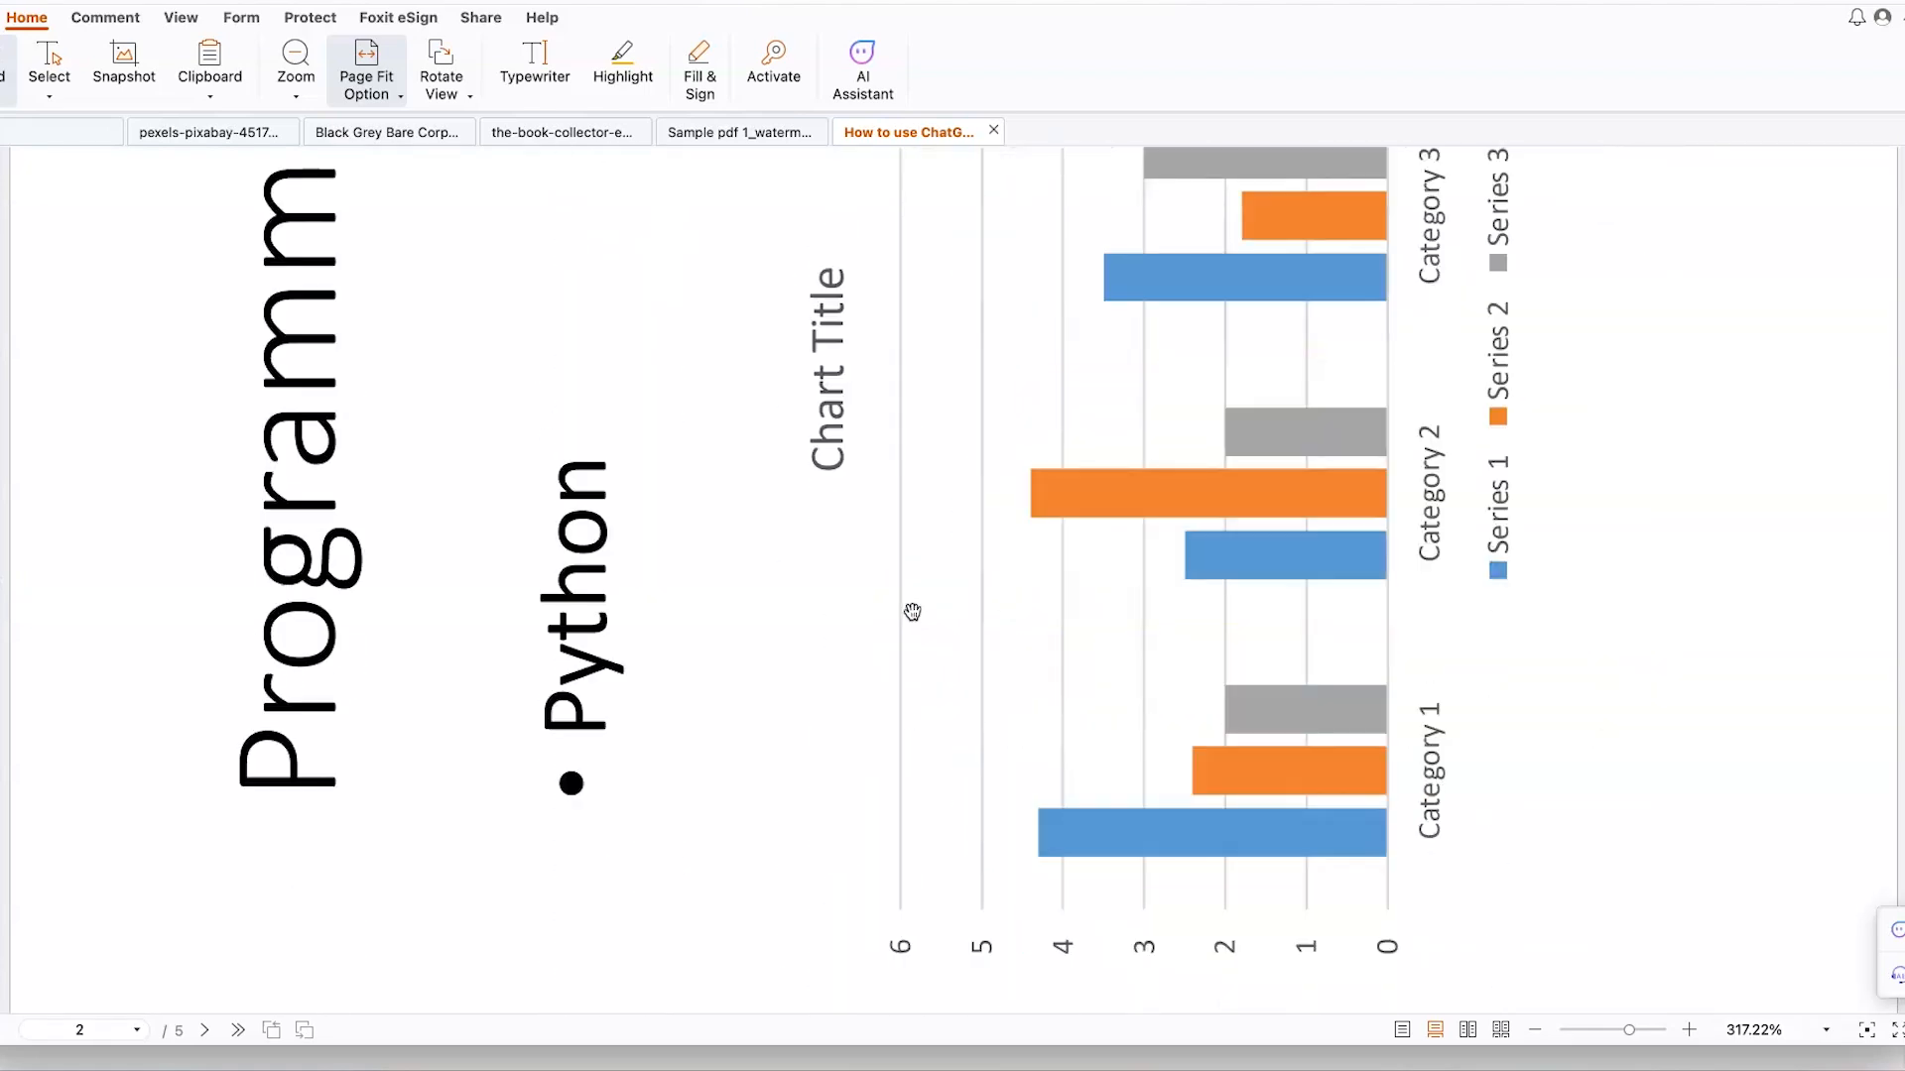
scroll(912, 612, "down", 15)
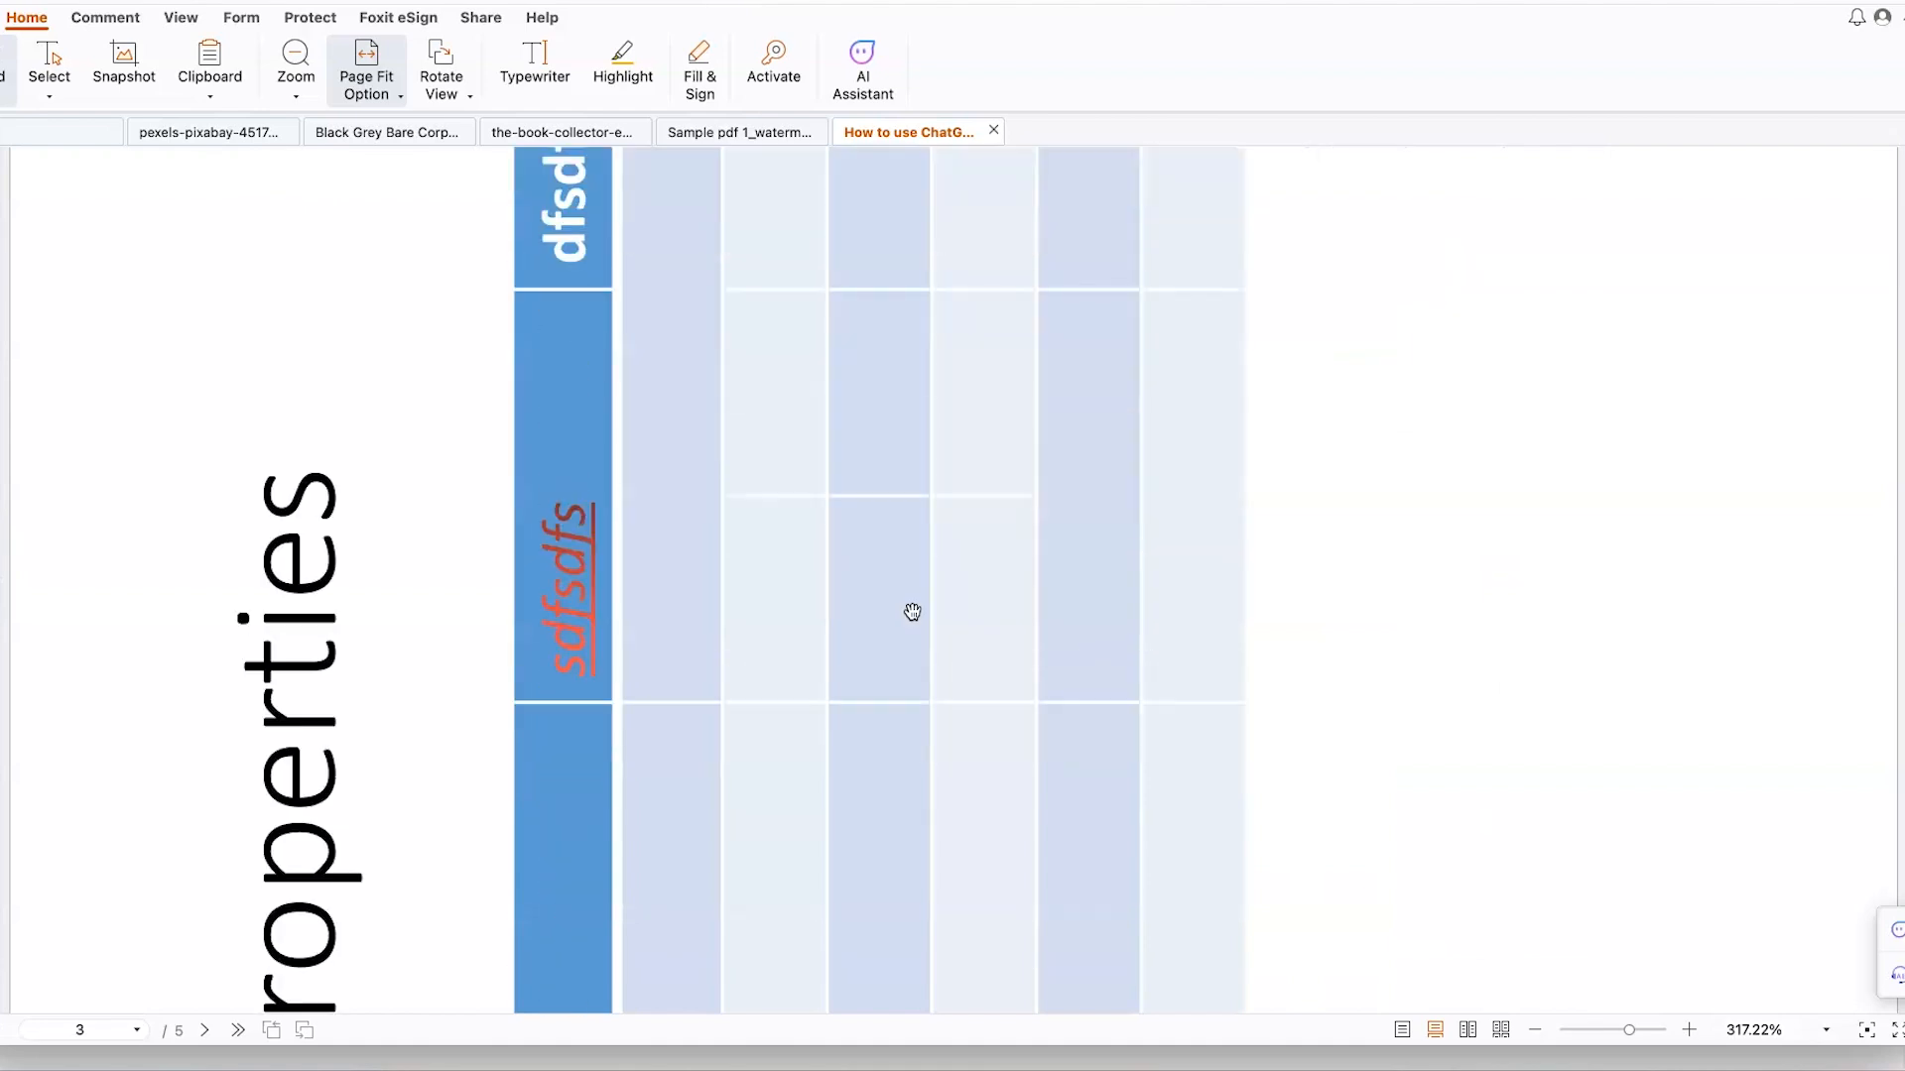
scroll(911, 612, "down", 15)
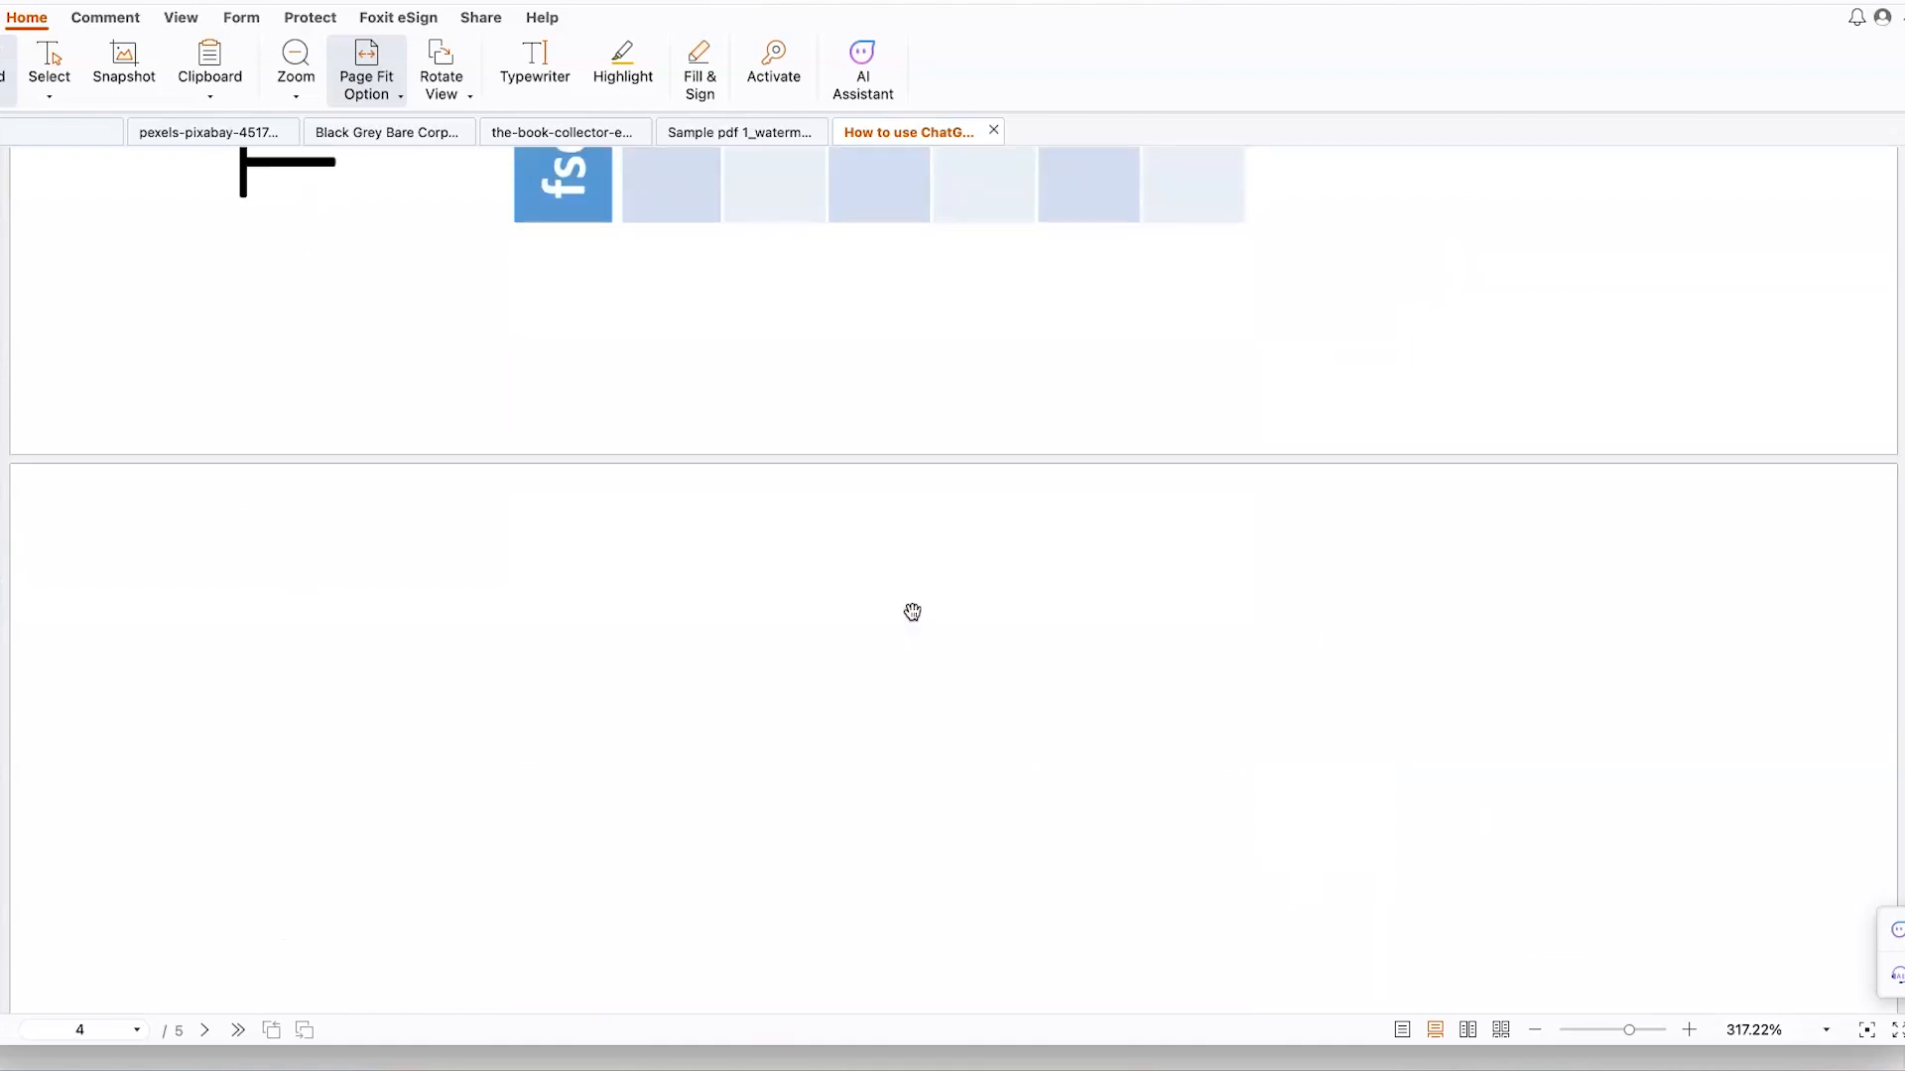
scroll(913, 612, "down", 15)
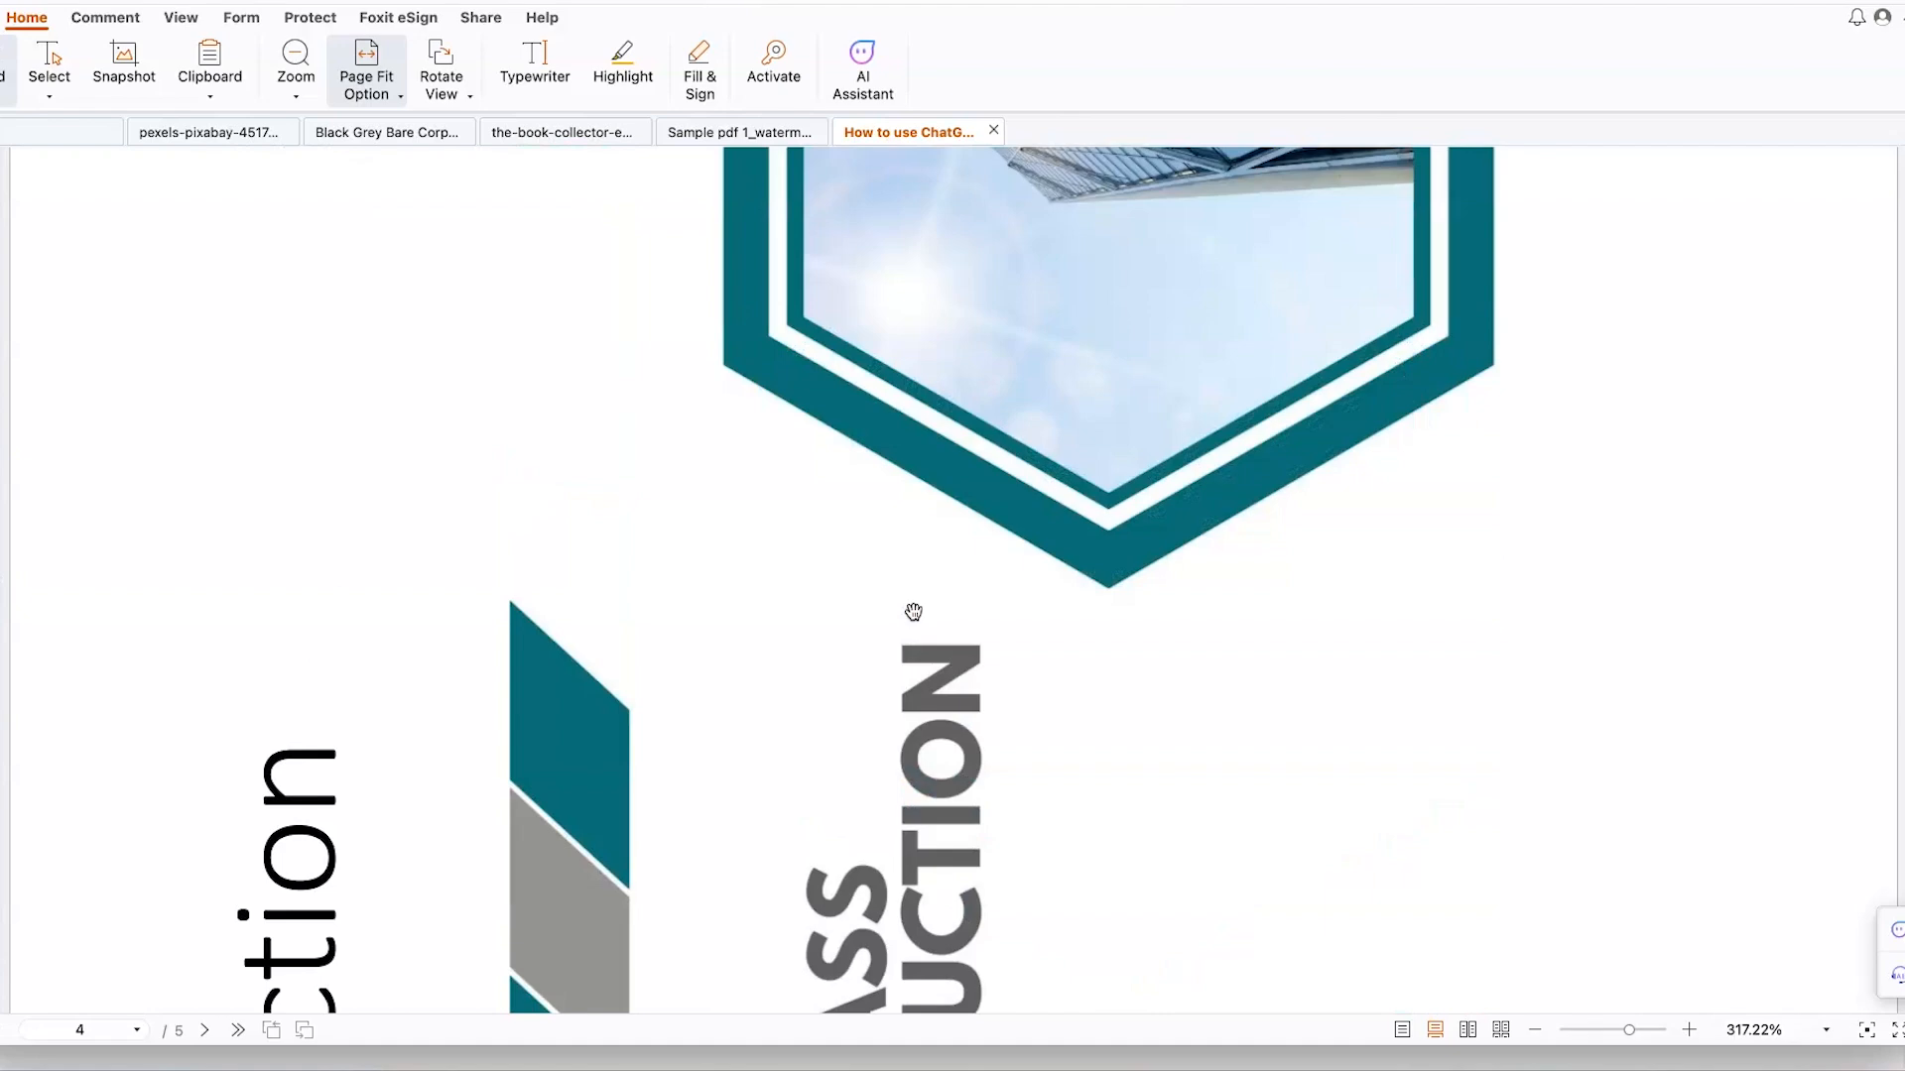
scroll(913, 612, "down", 15)
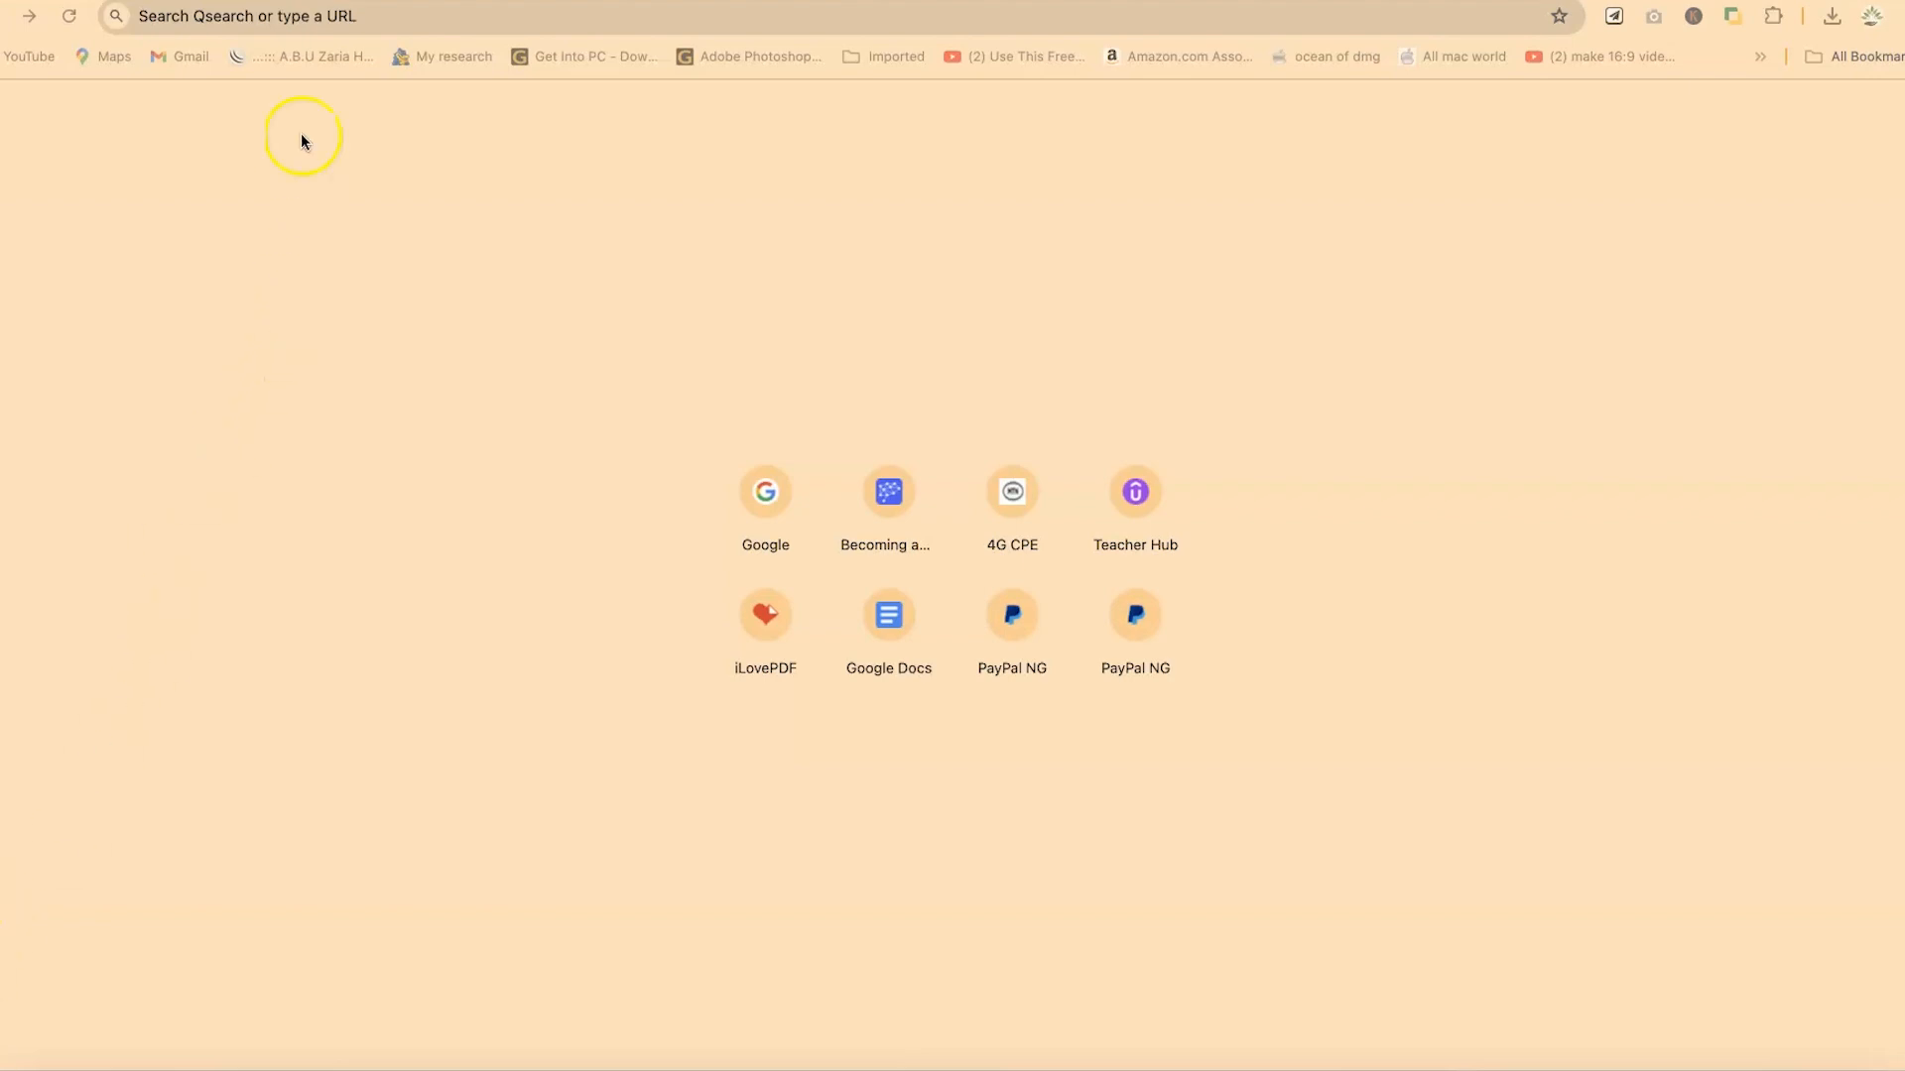
- Return to the browser, go to ilovepdf.com and open the Page numbers tool
left_click(319, 17)
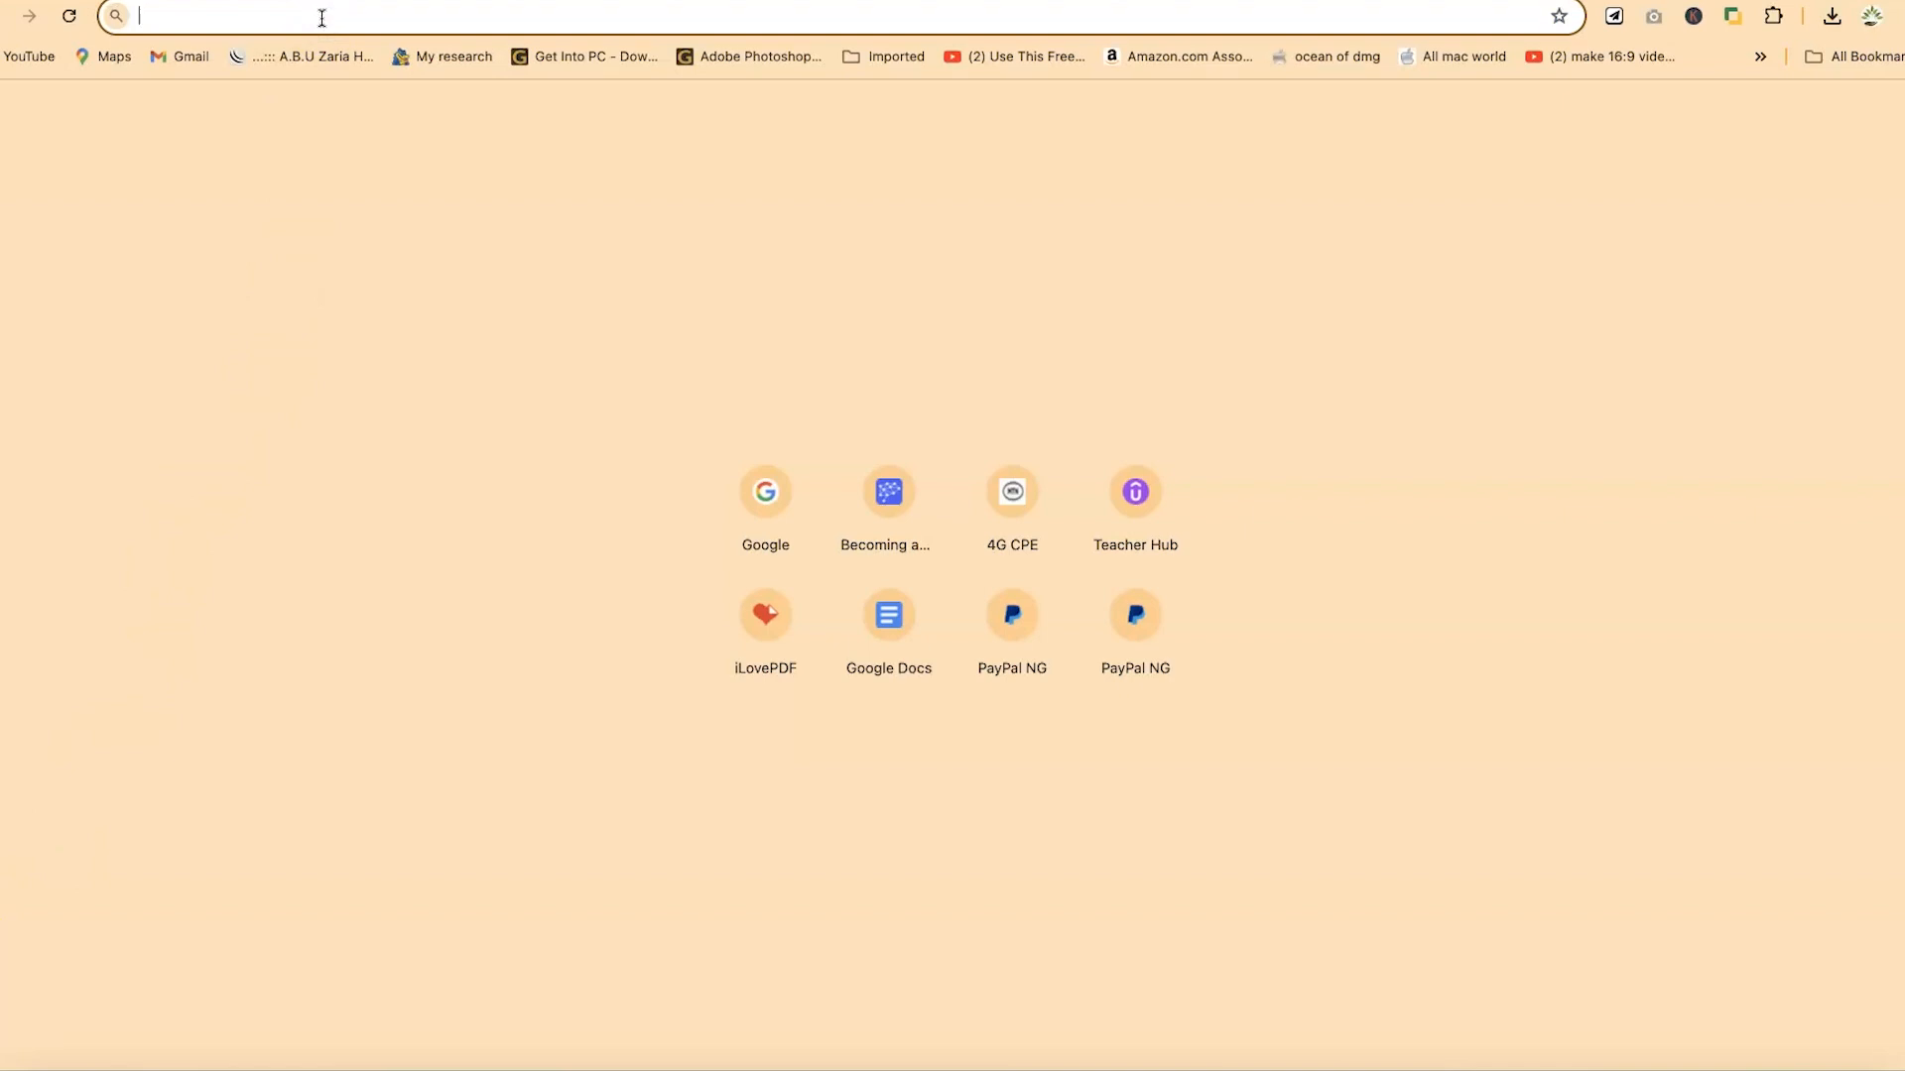
type("ilovepdf.com")
key("Return")
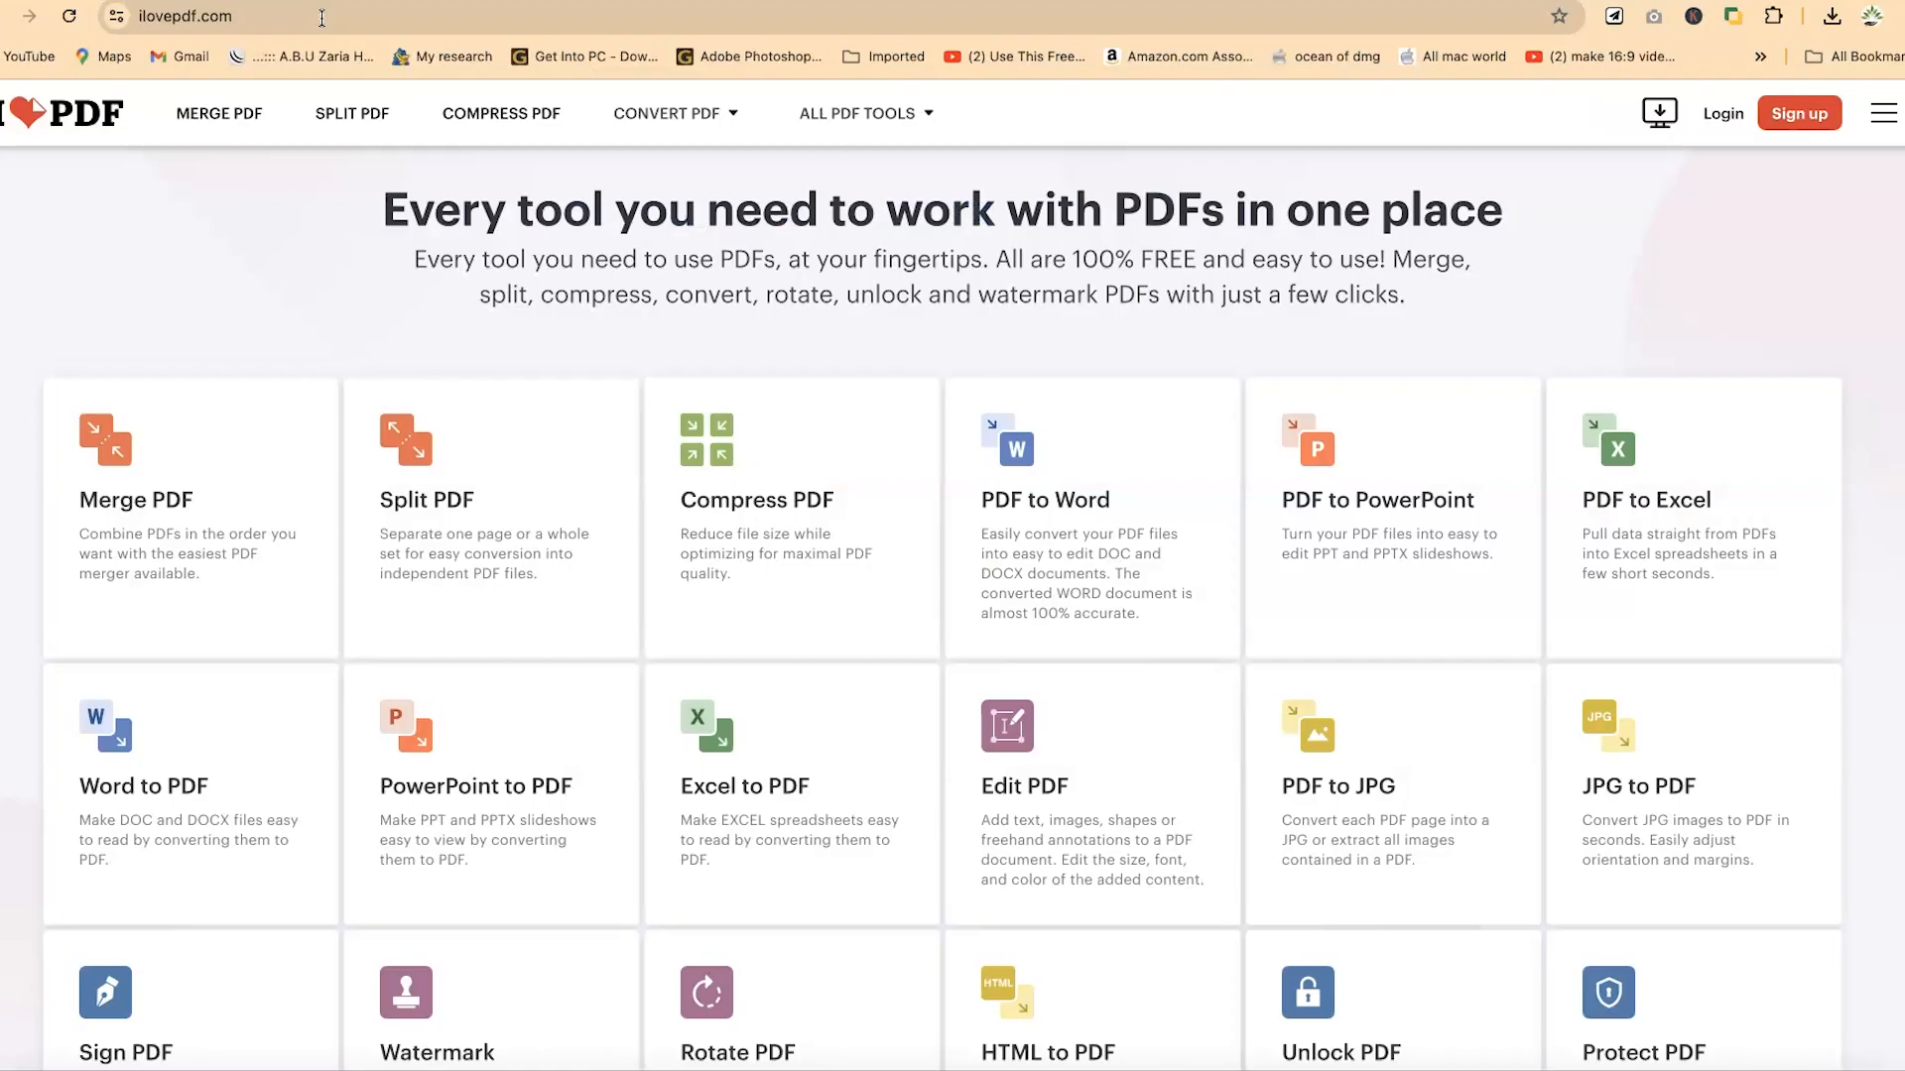
scroll(750, 645, "down", 3)
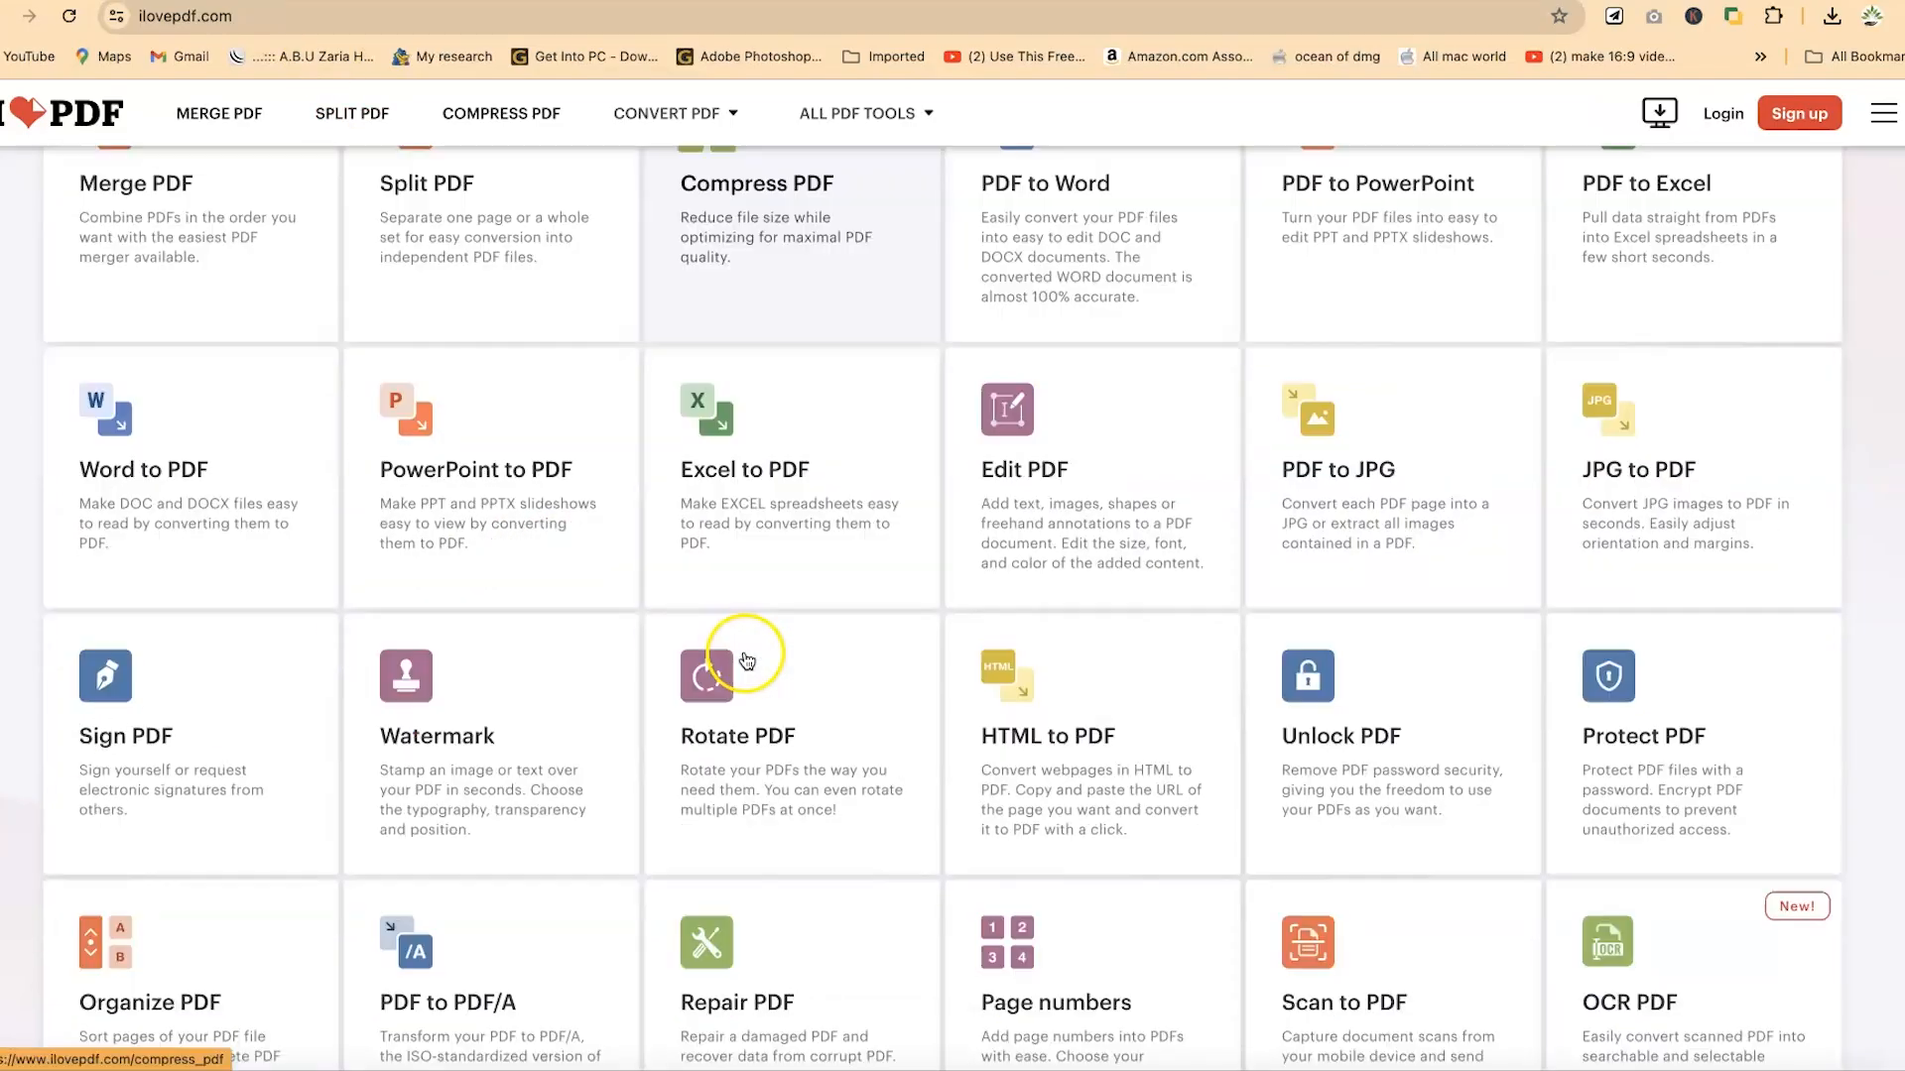
scroll(747, 661, "down", 1)
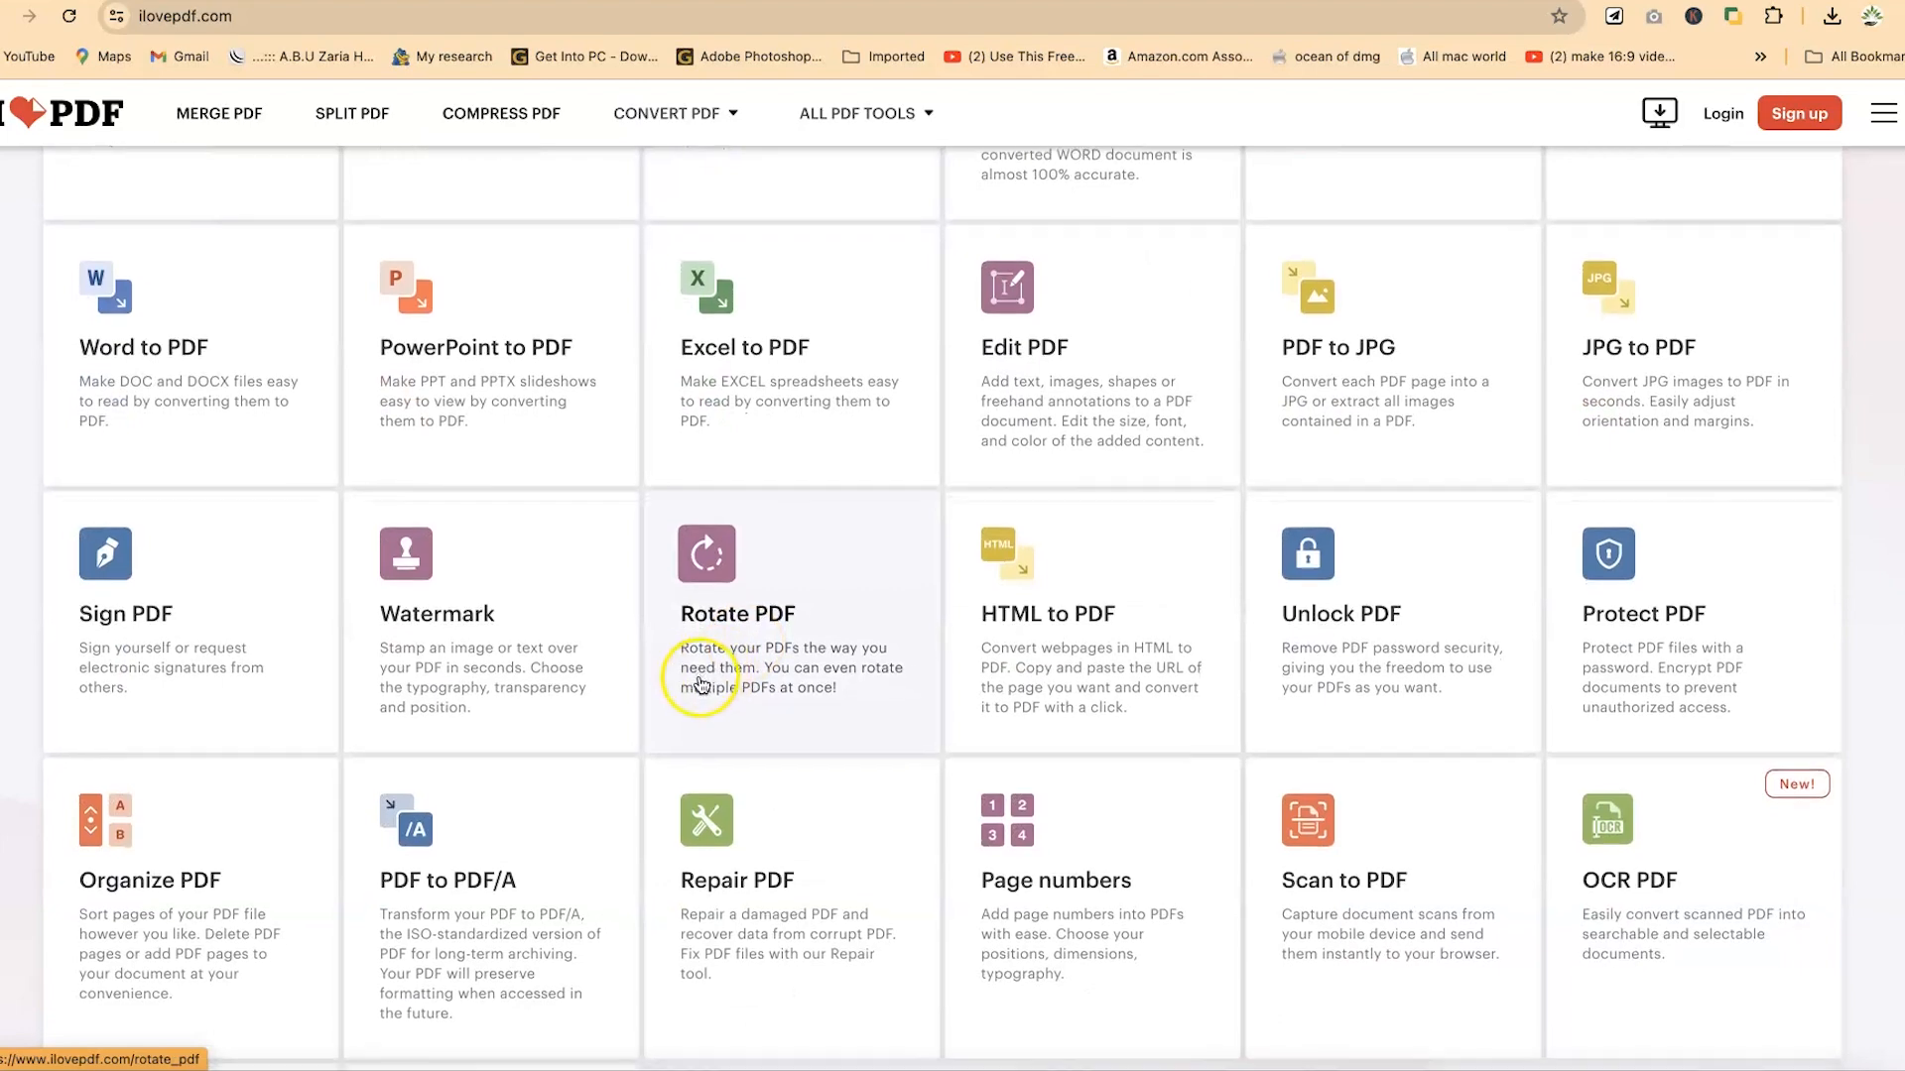
scroll(700, 683, "up", 4)
scroll(694, 764, "down", 8)
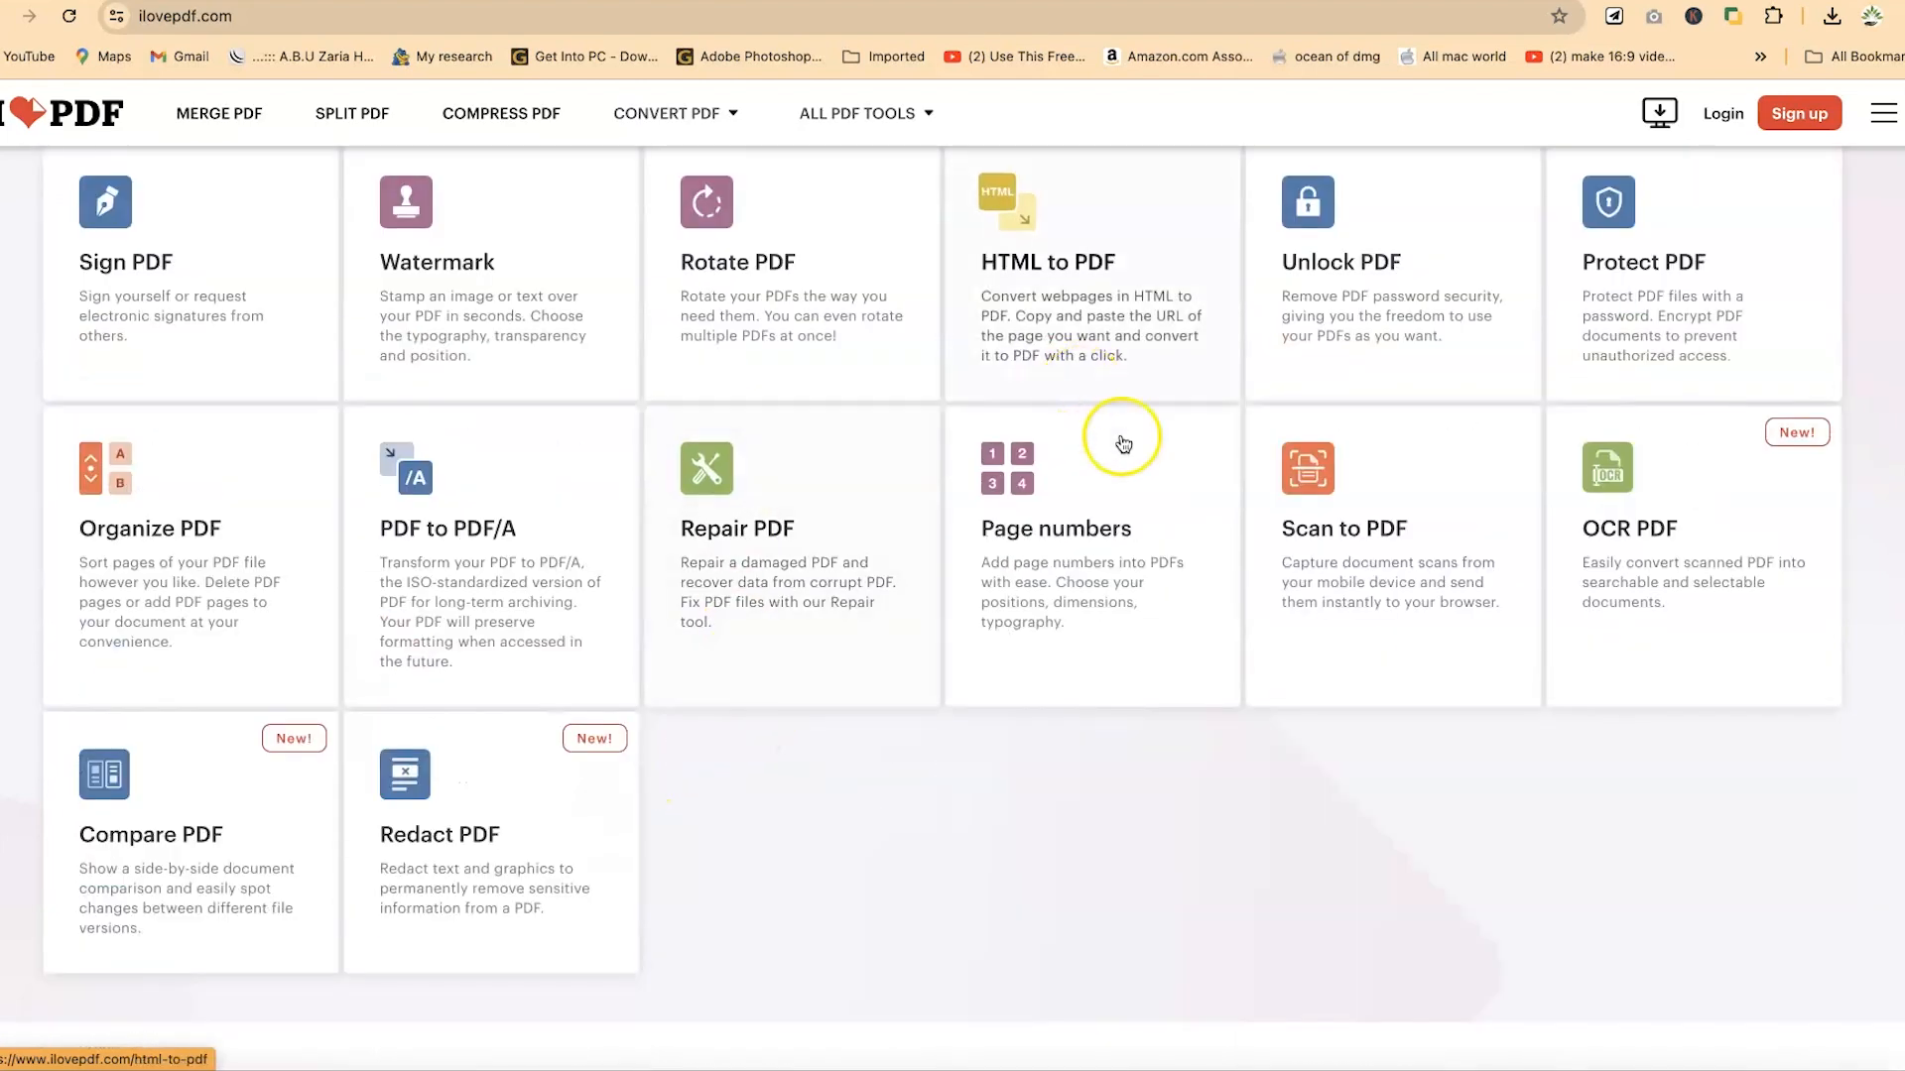
scroll(1127, 496, "up", 4)
scroll(1037, 778, "down", 1)
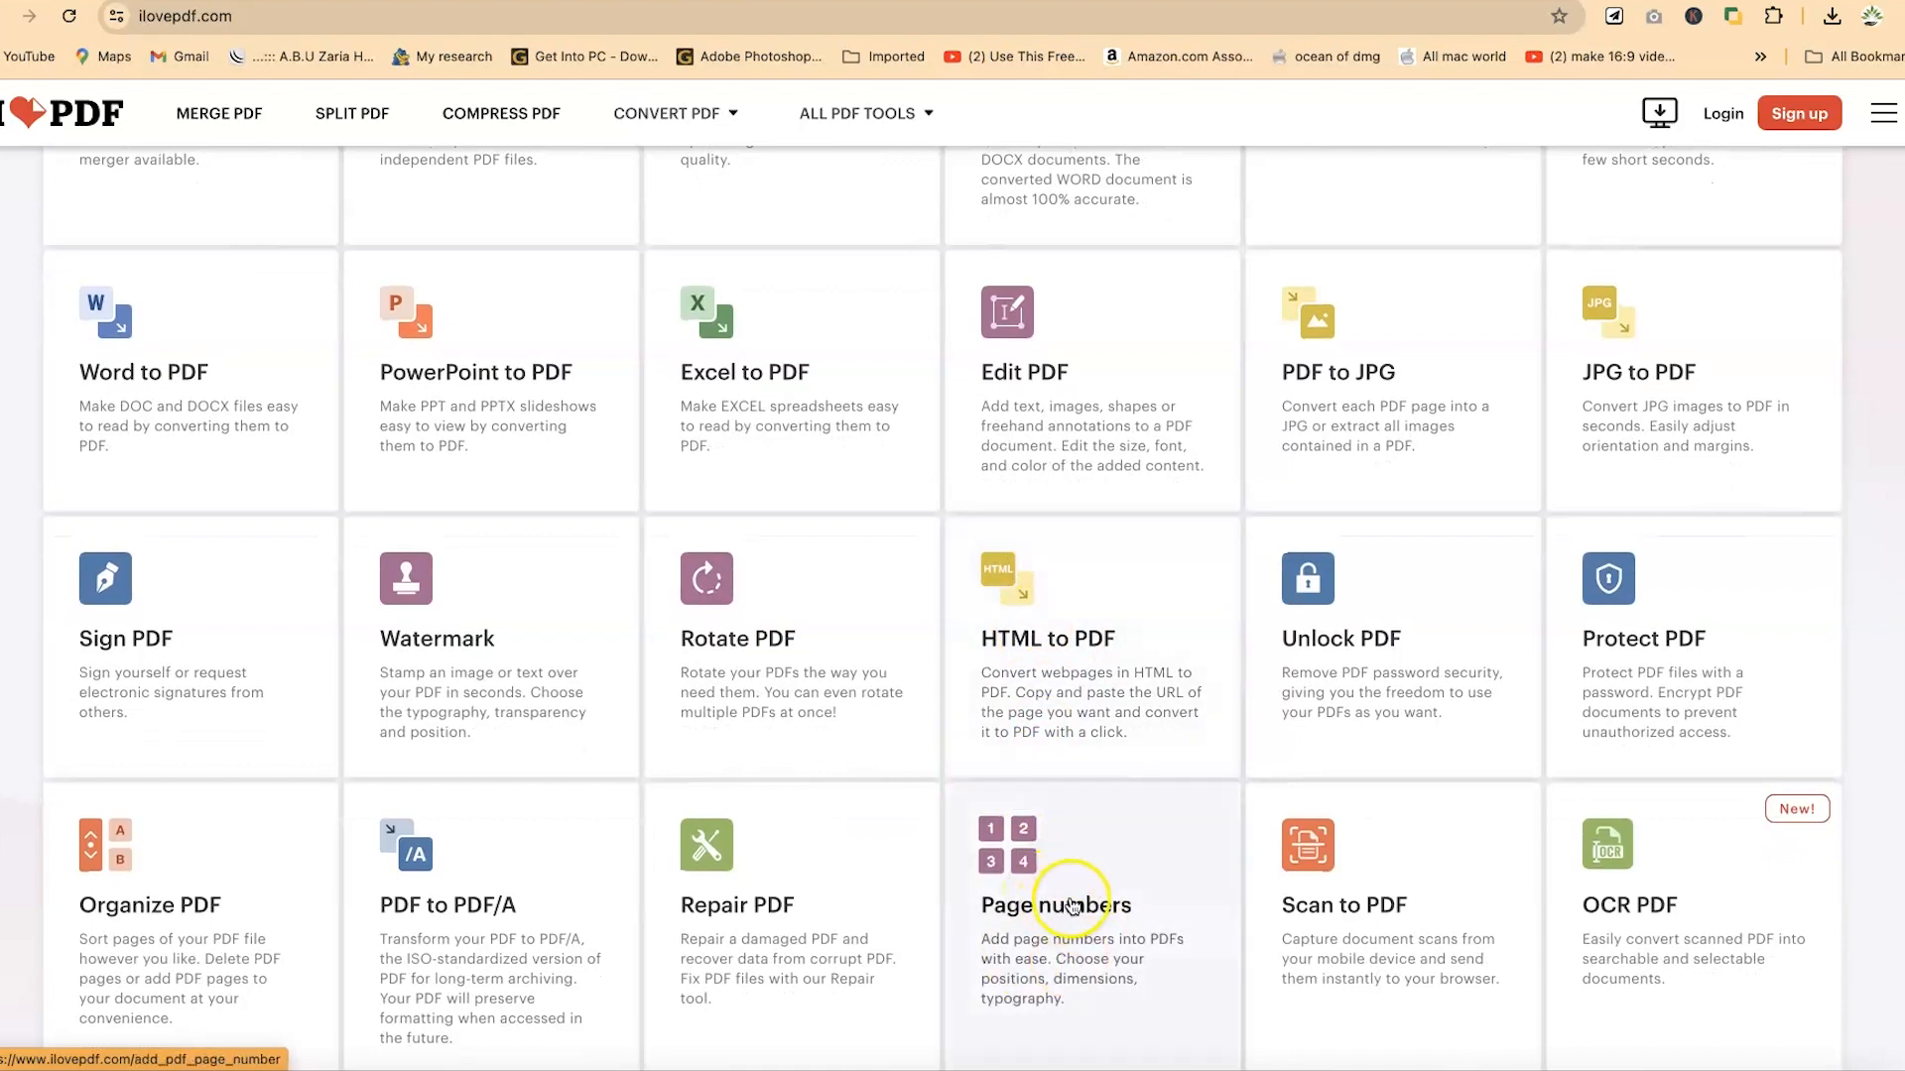
scroll(1069, 906, "down", 2)
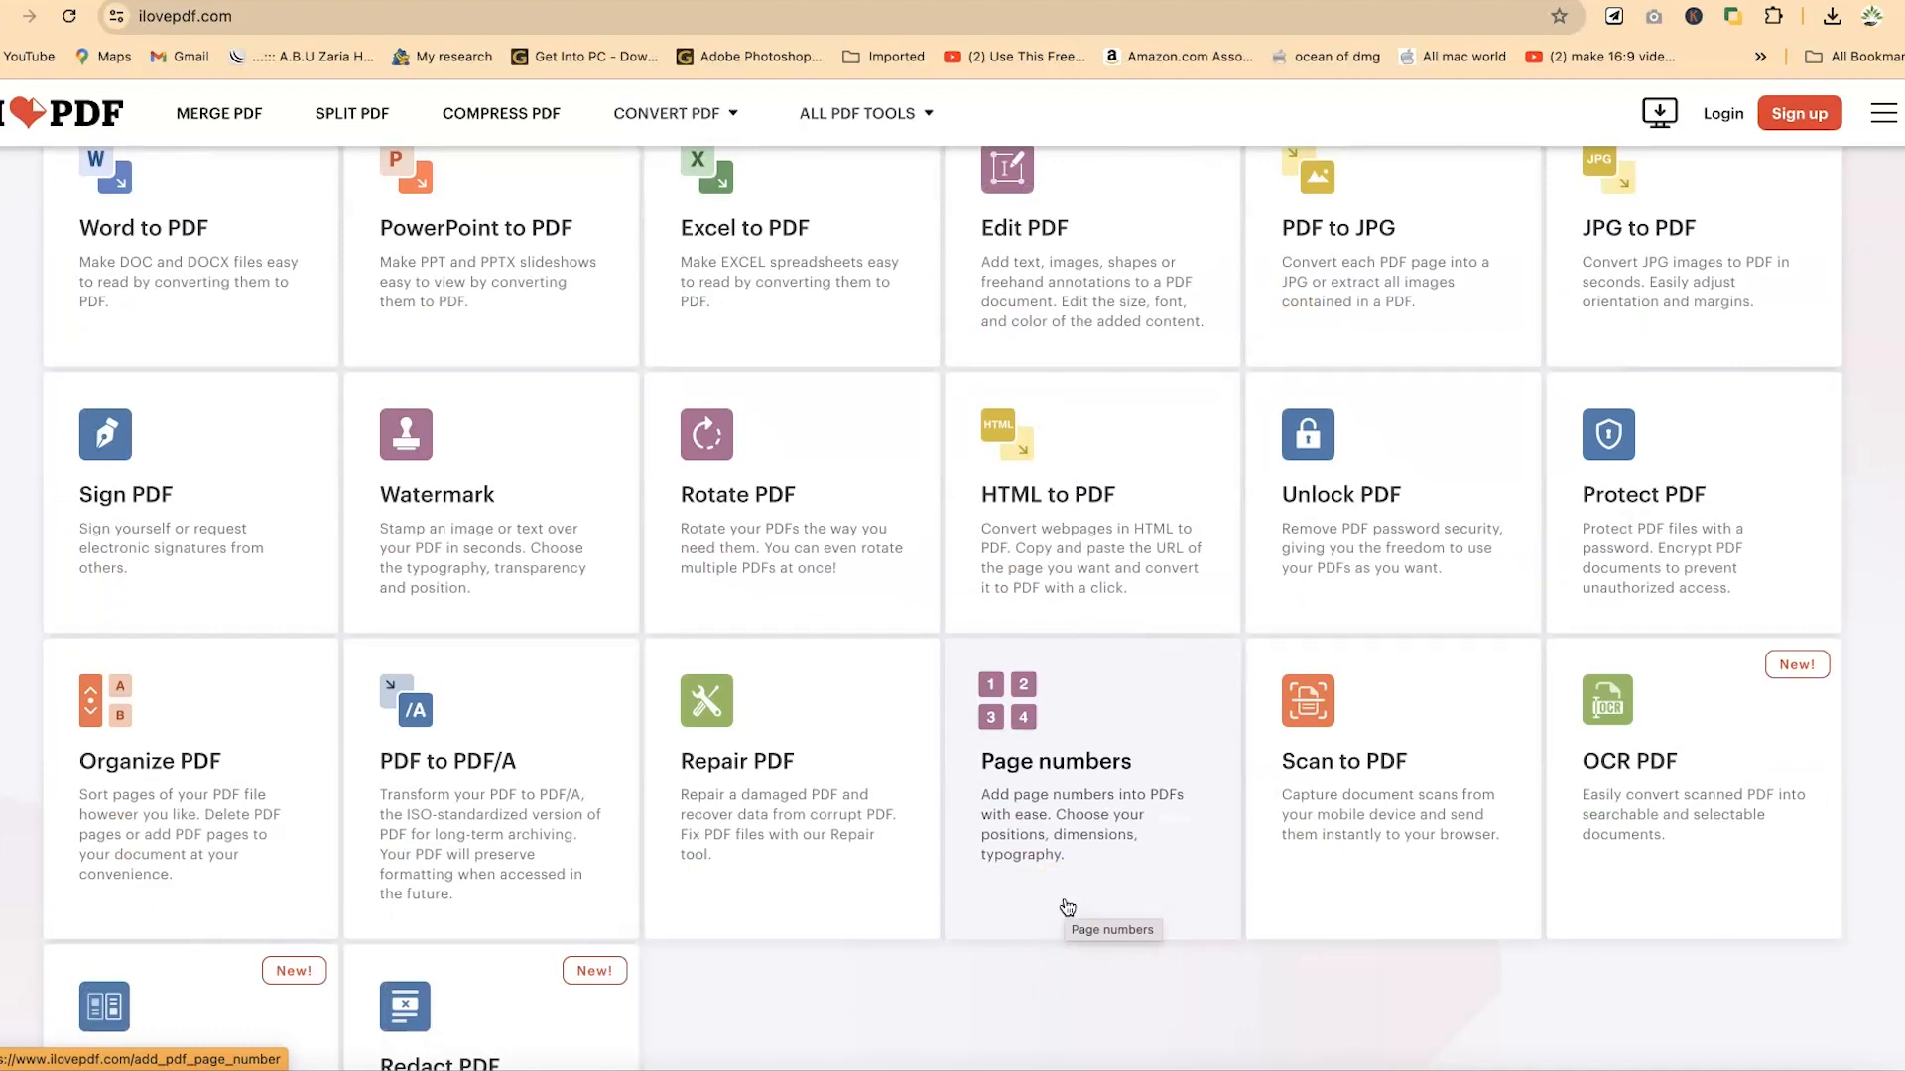
left_click(1073, 760)
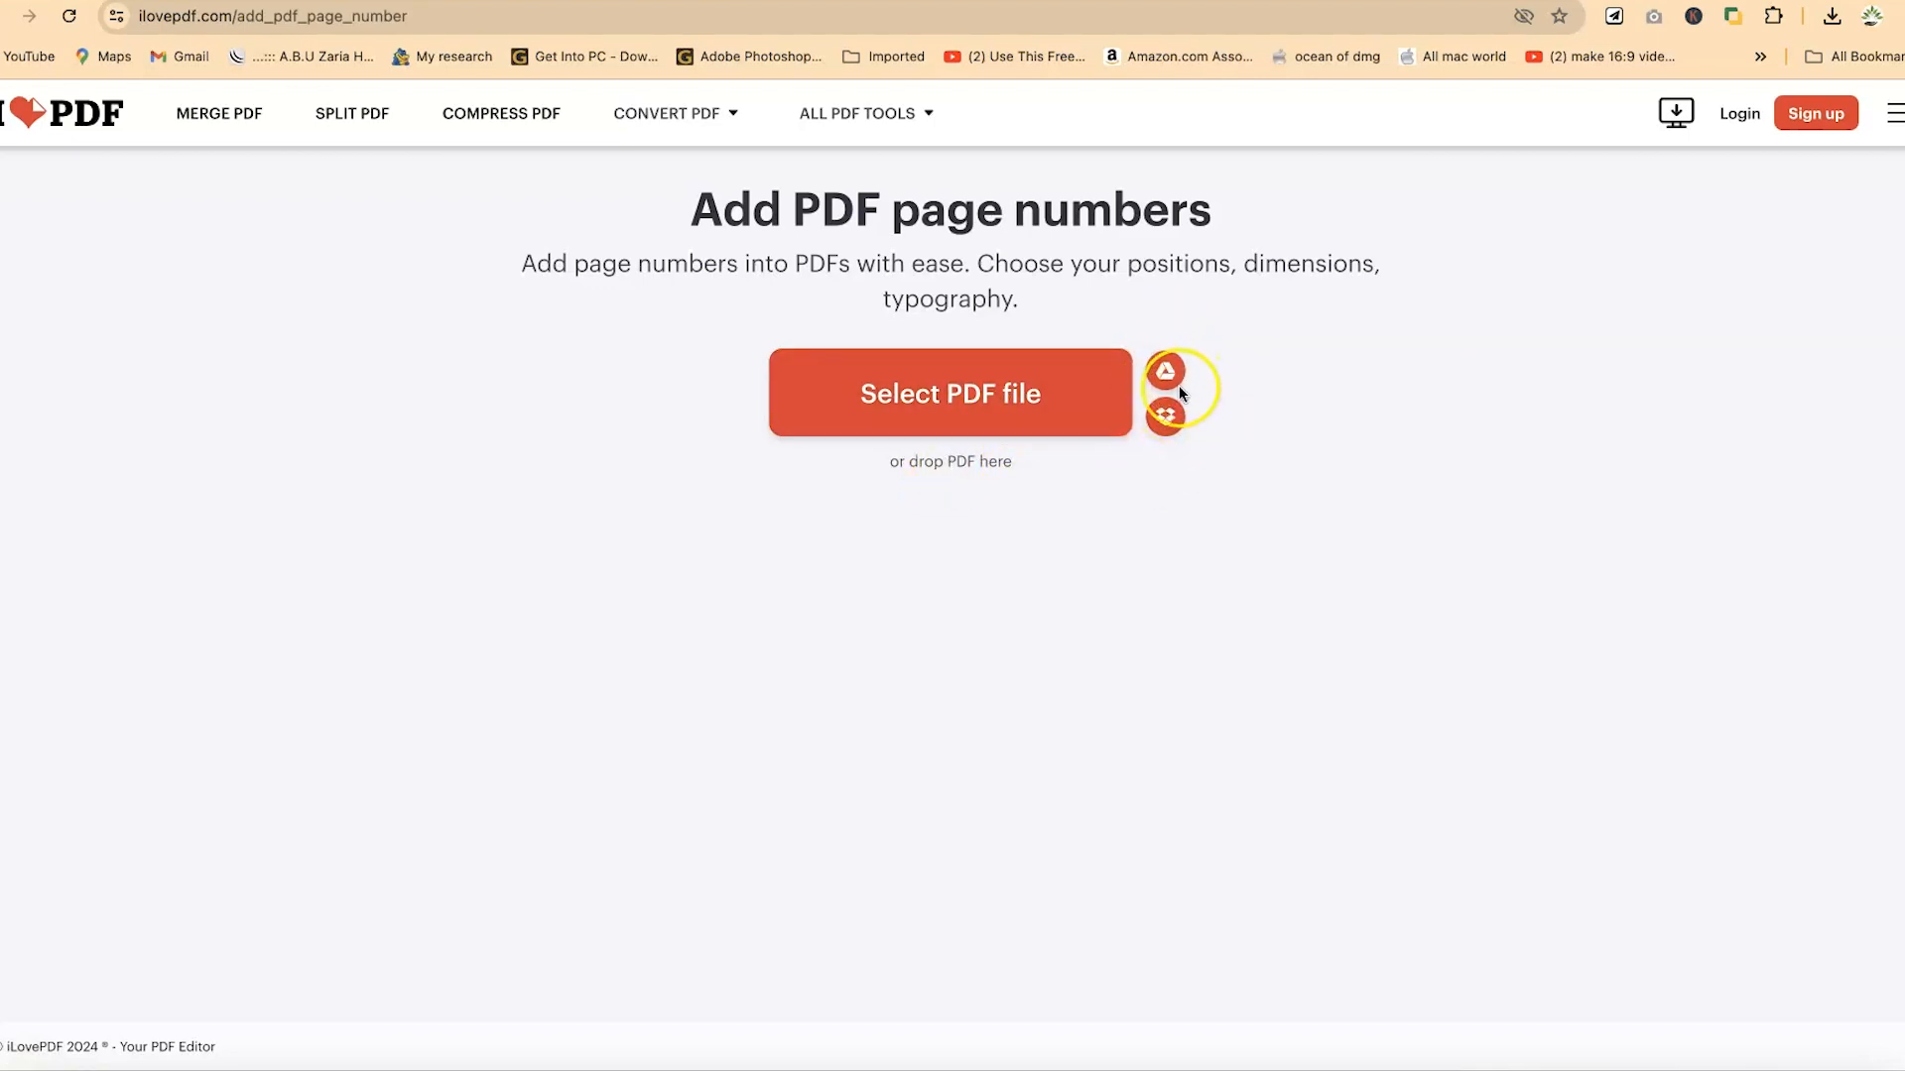
- Load How to use ChatGPT.pdf from the Resources folder for page numbering and open the list of files to number
left_click(967, 415)
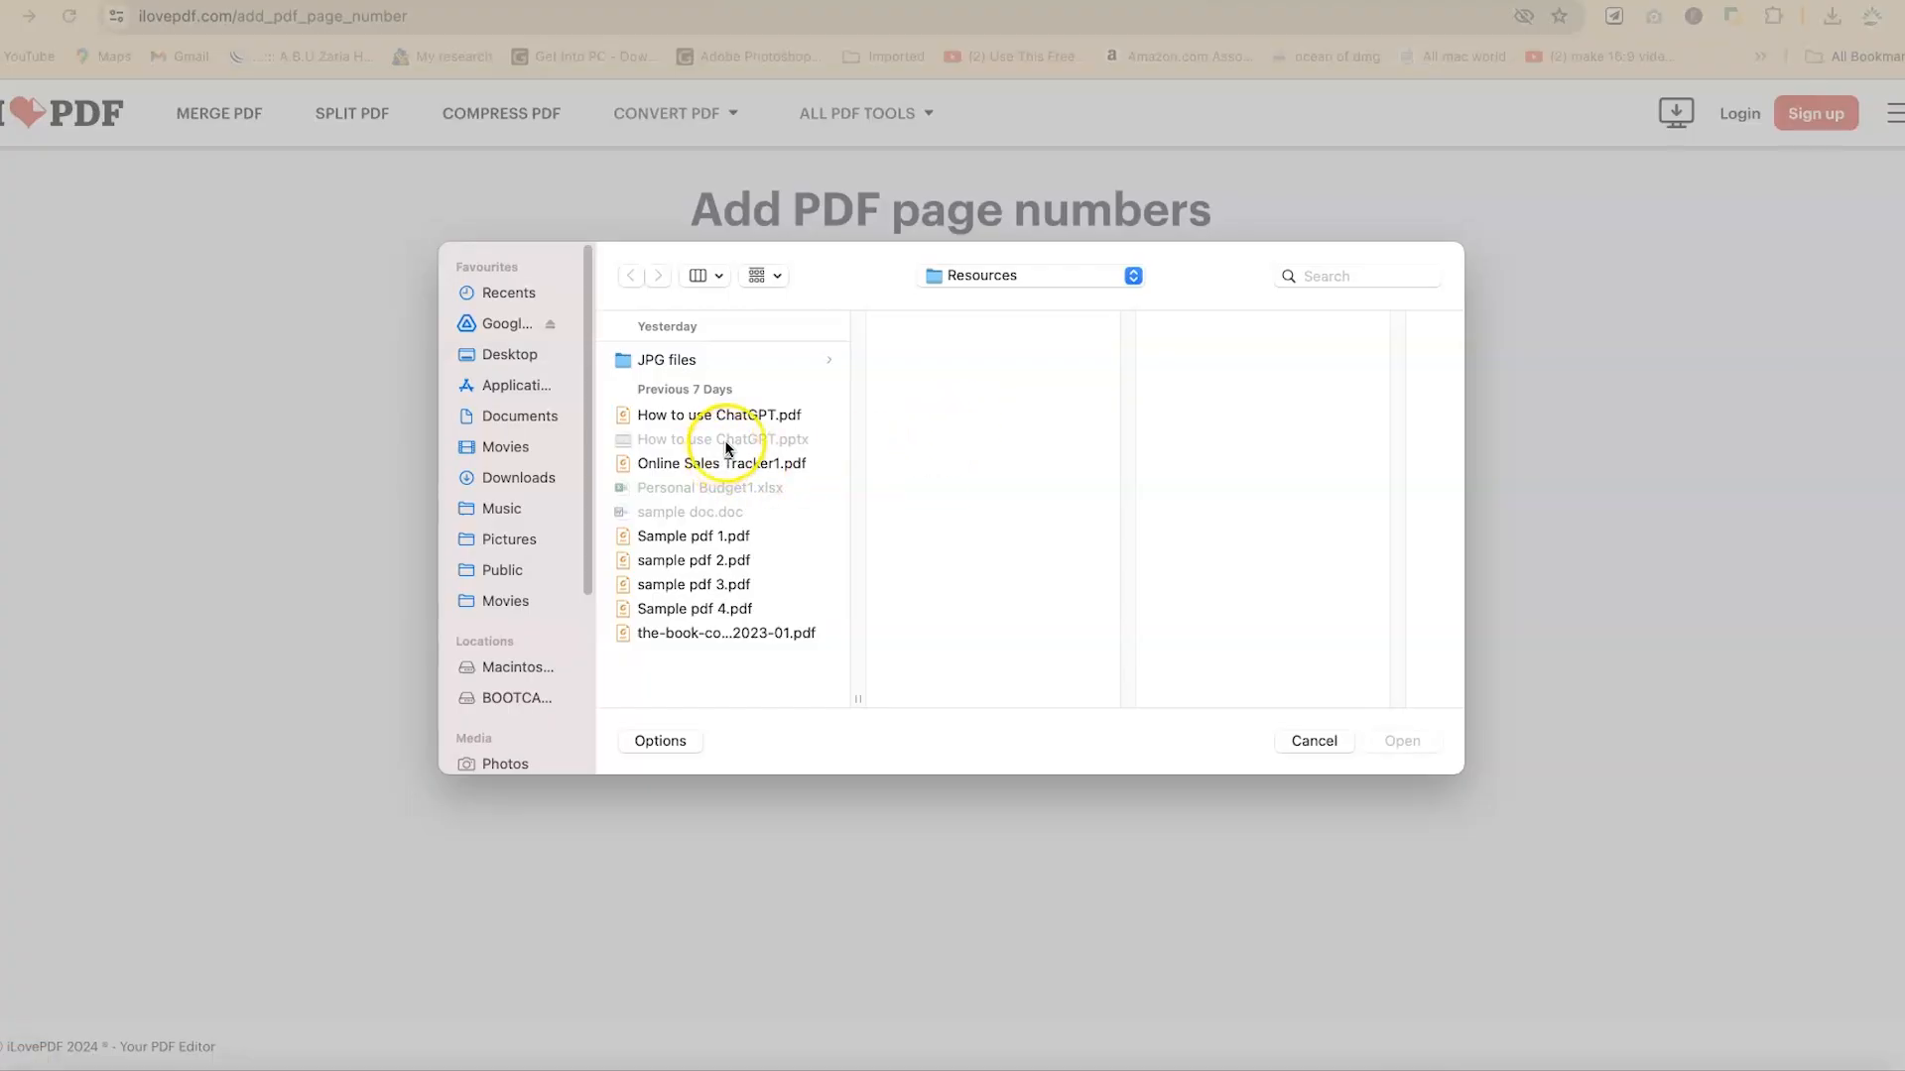
left_click(734, 416)
left_click(1402, 741)
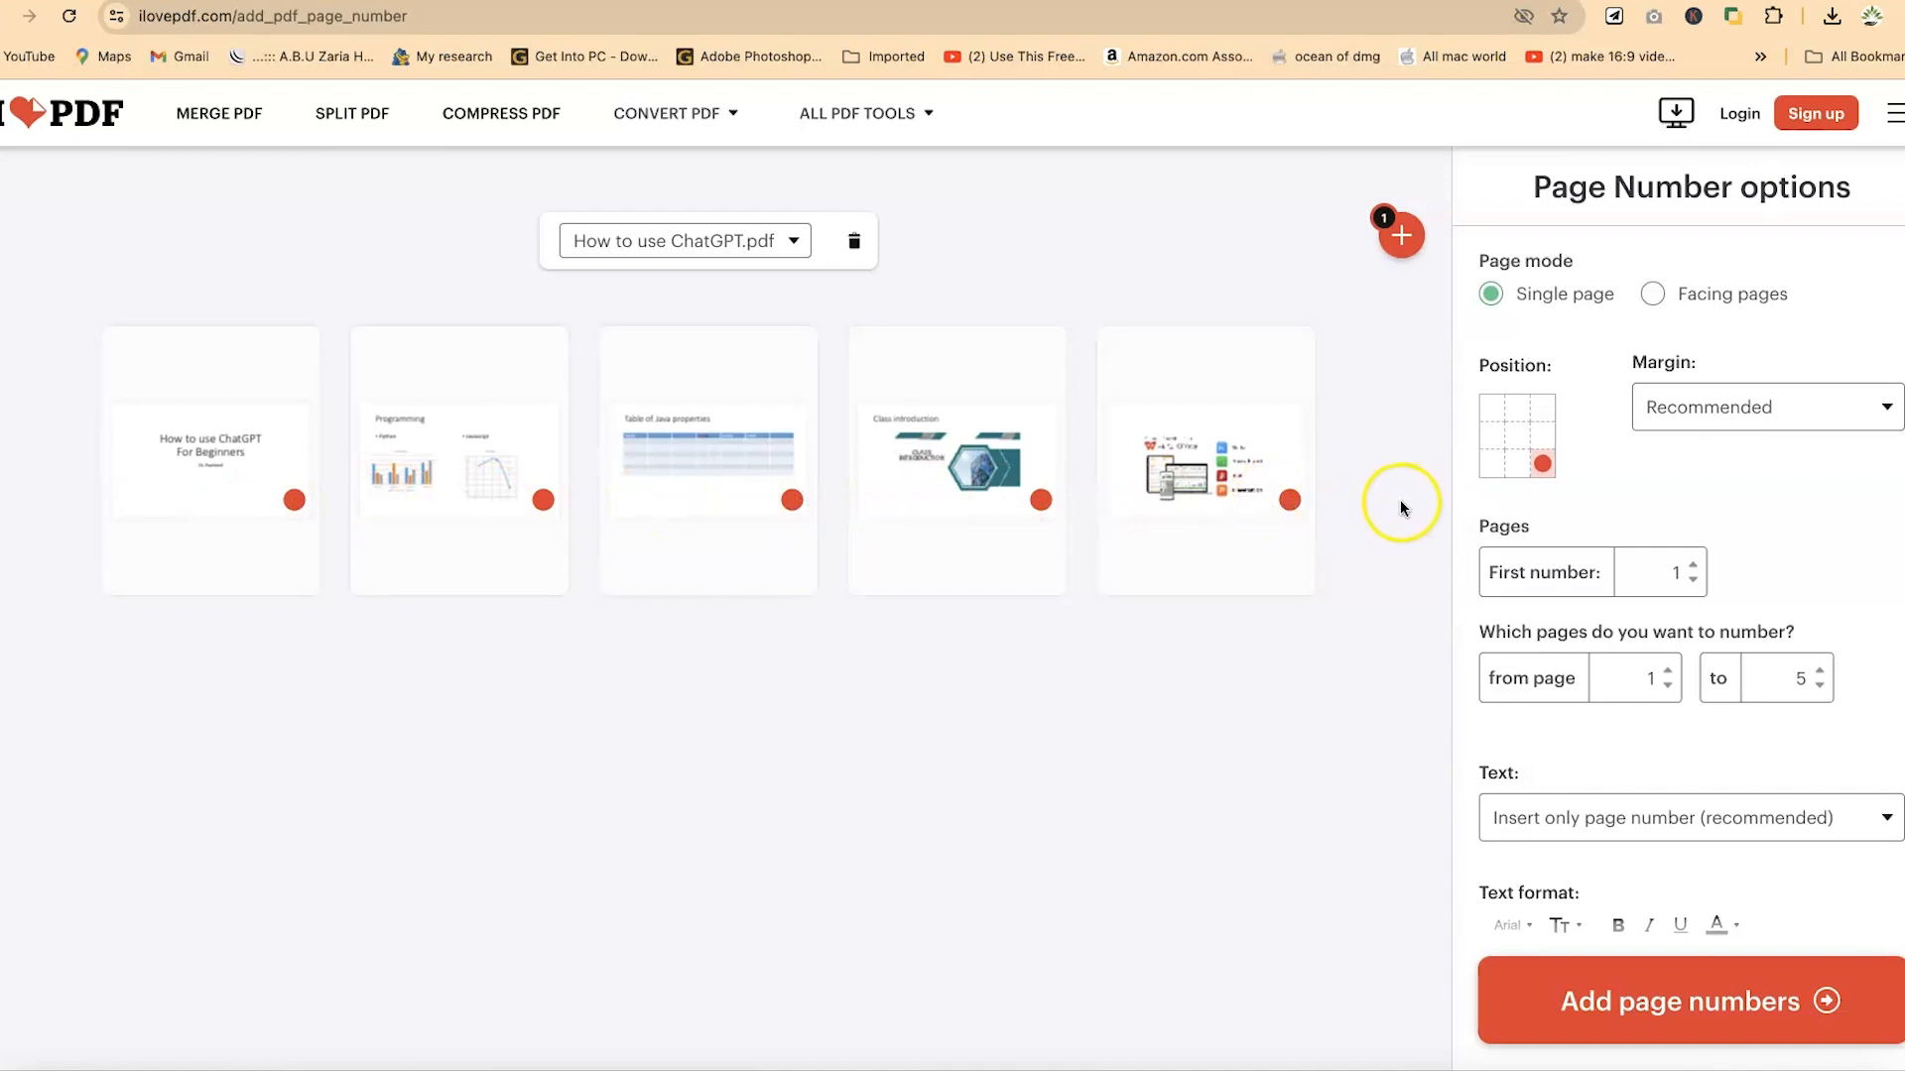
left_click(793, 241)
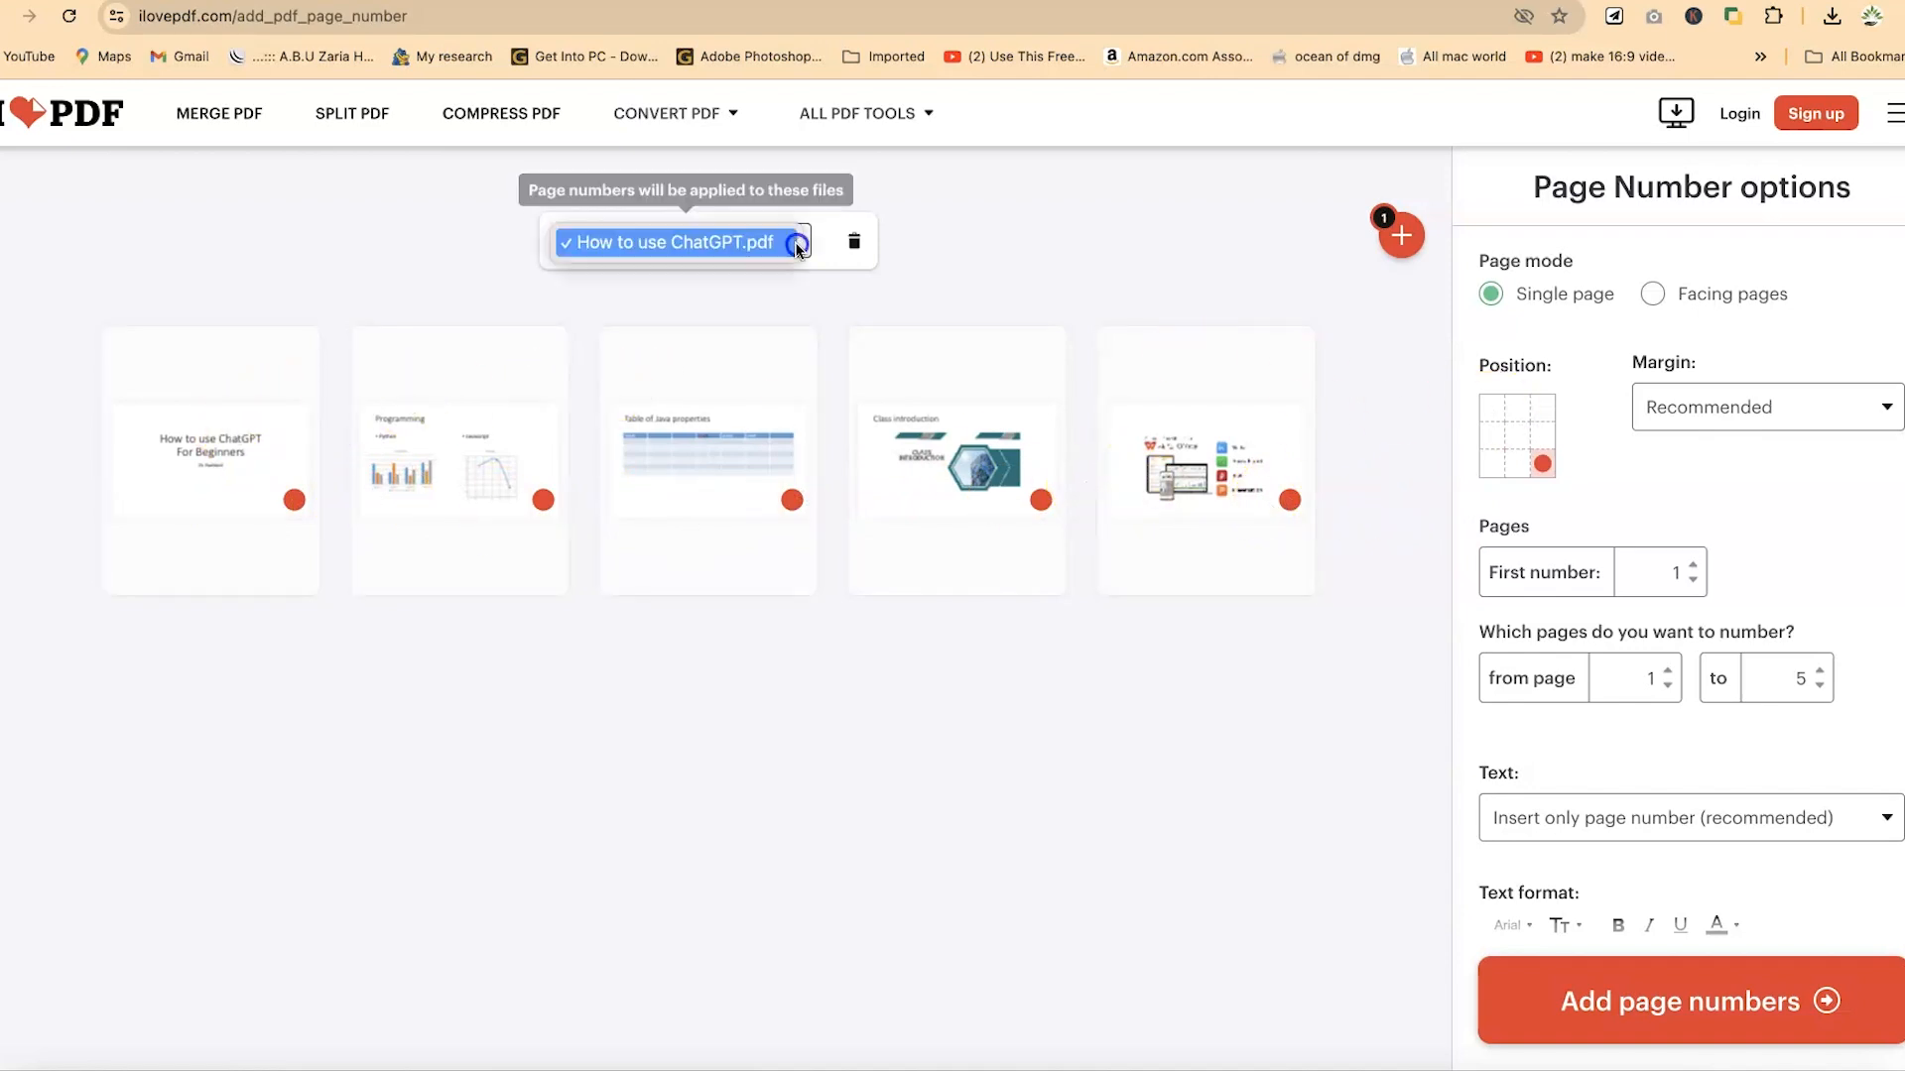
- Try placing the page numbers at the bottom centre, top centre, top-left and top-right of the pages
left_click(798, 254)
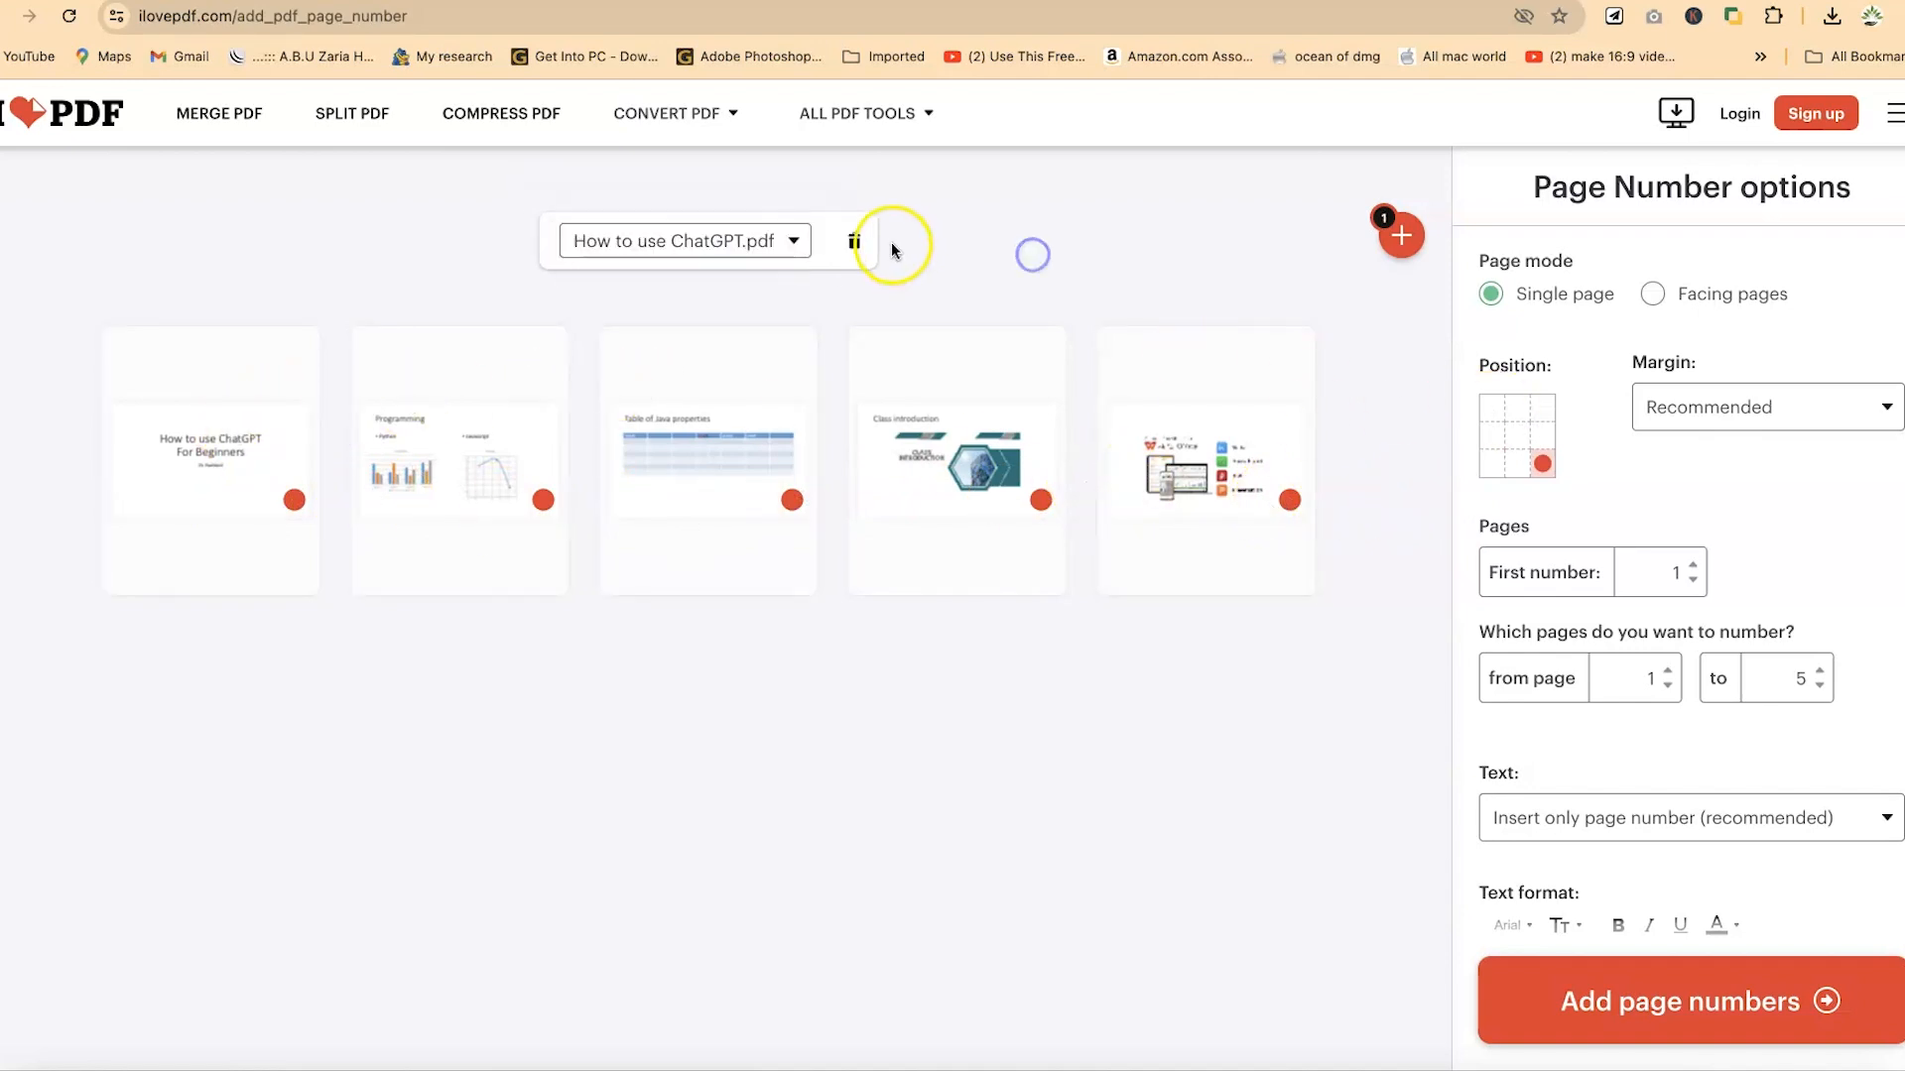
mouse_move(1397, 239)
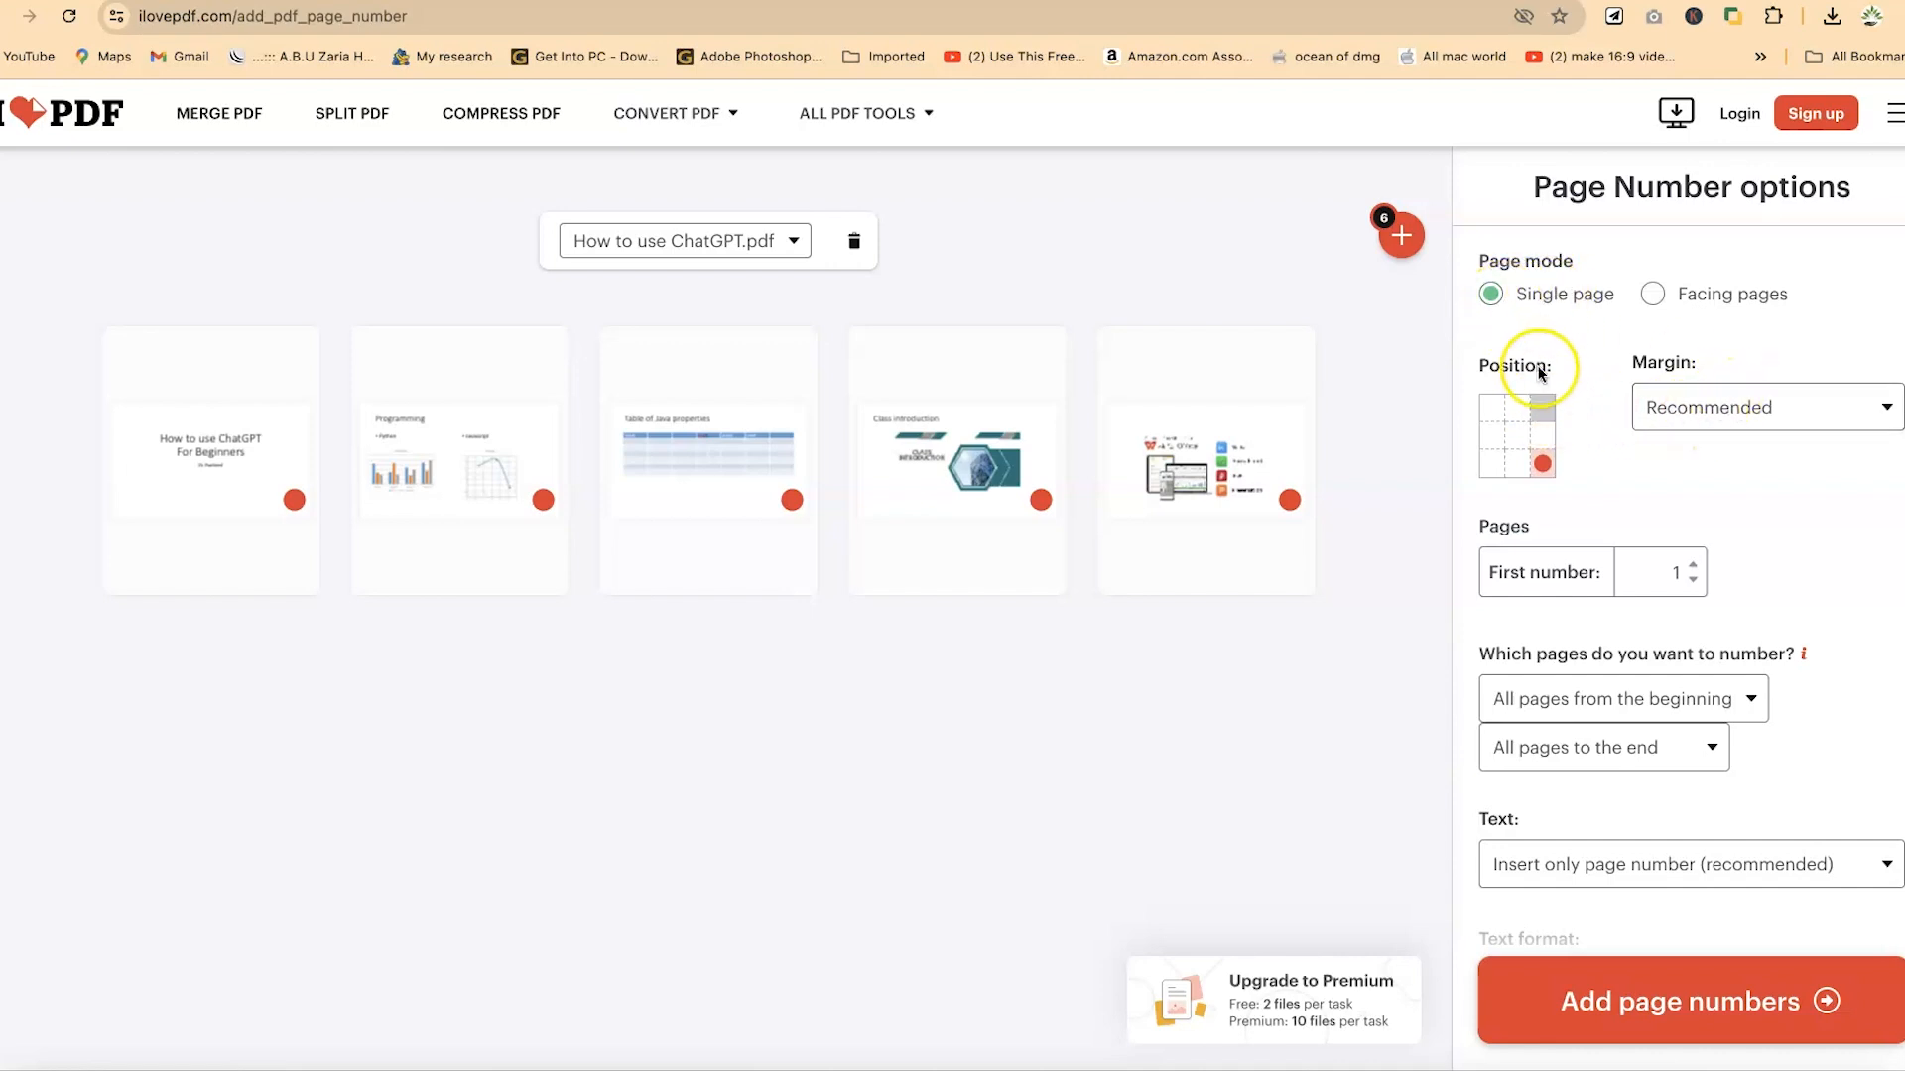
left_click(1513, 466)
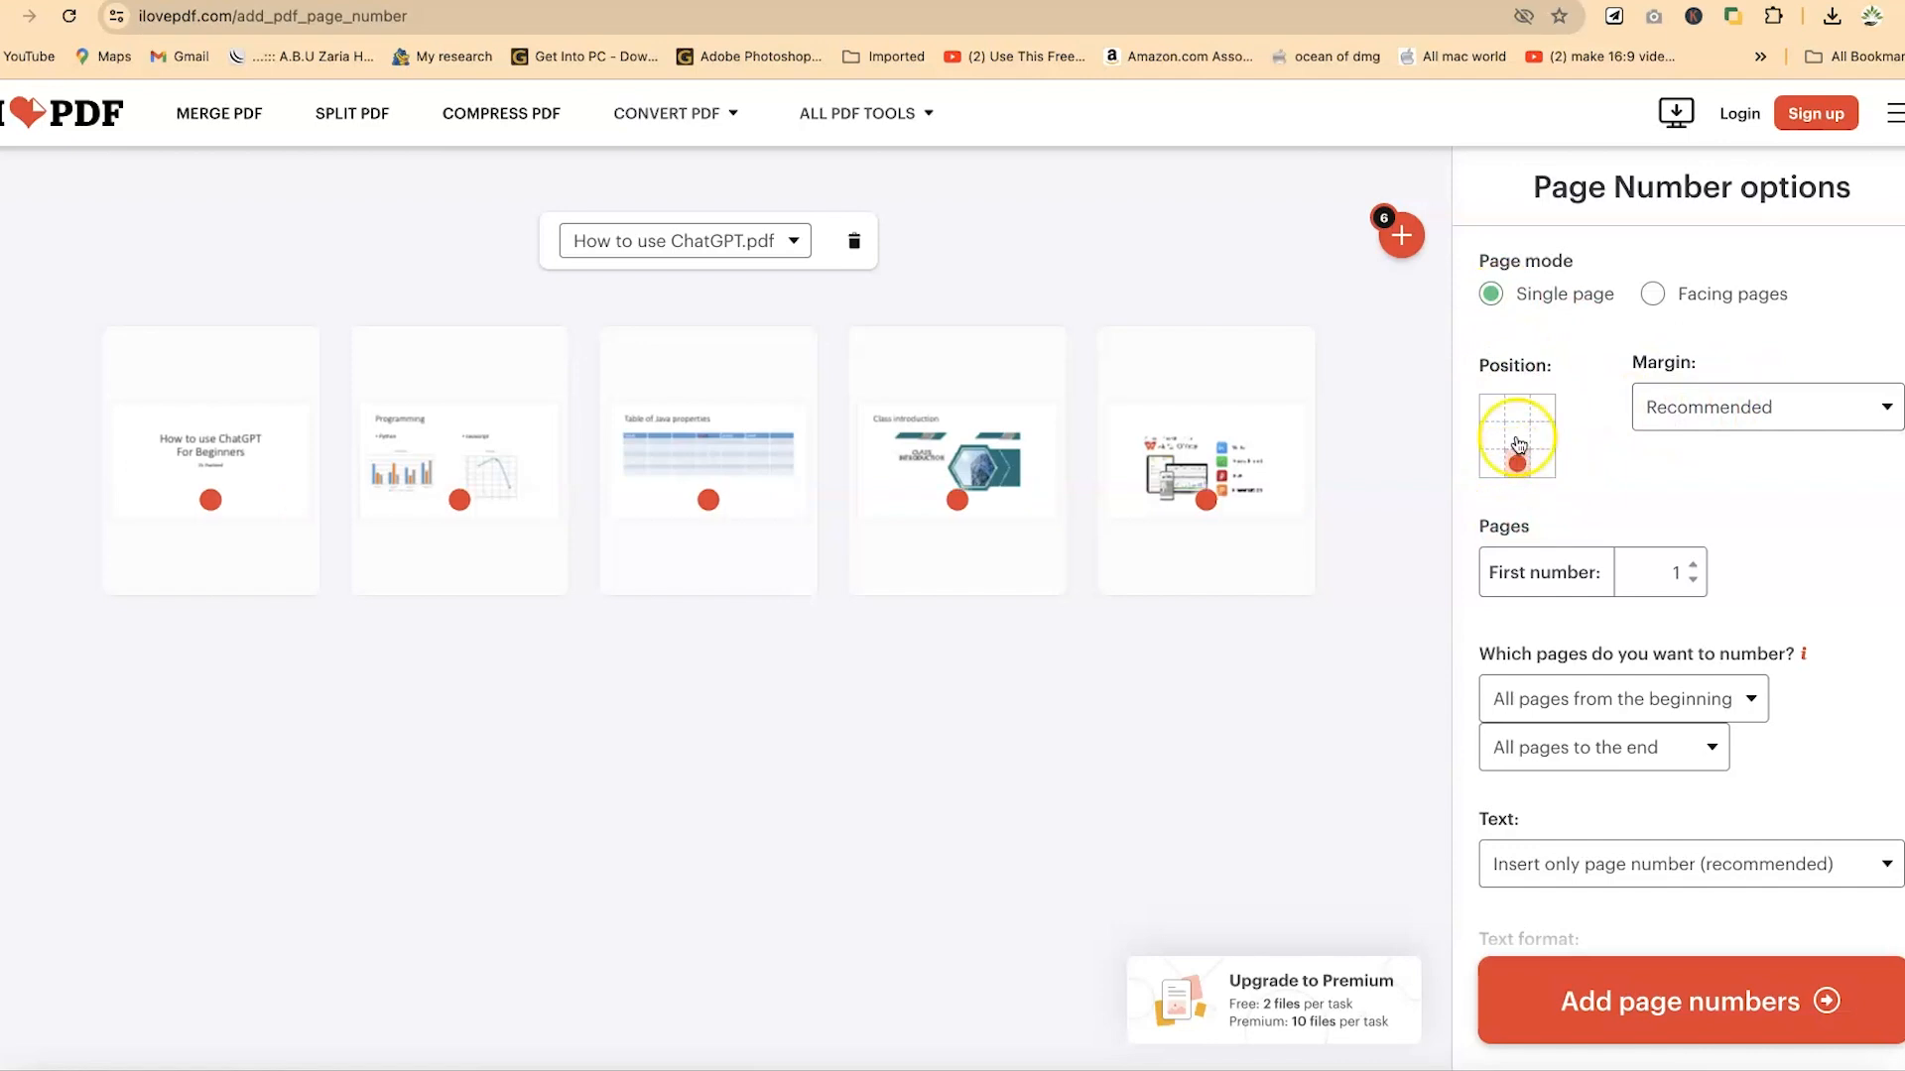
left_click(1518, 415)
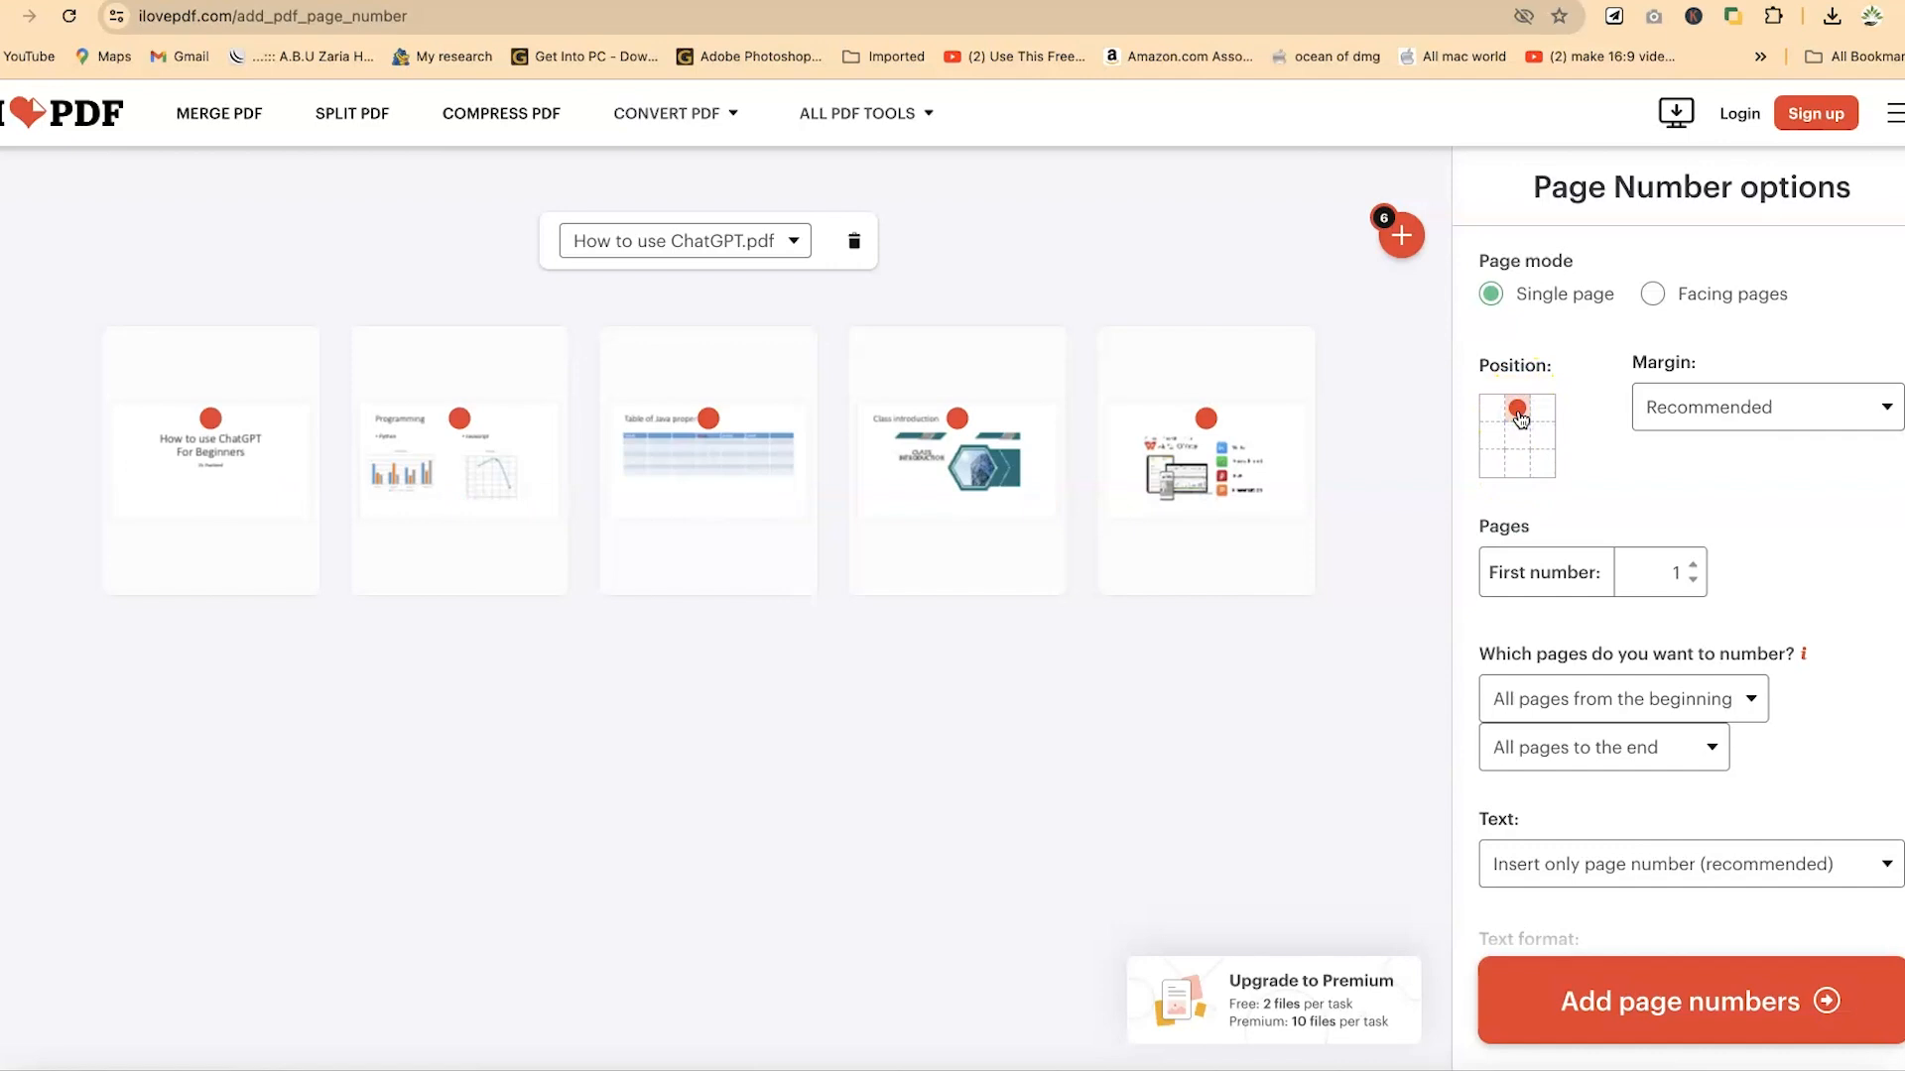
left_click(1492, 410)
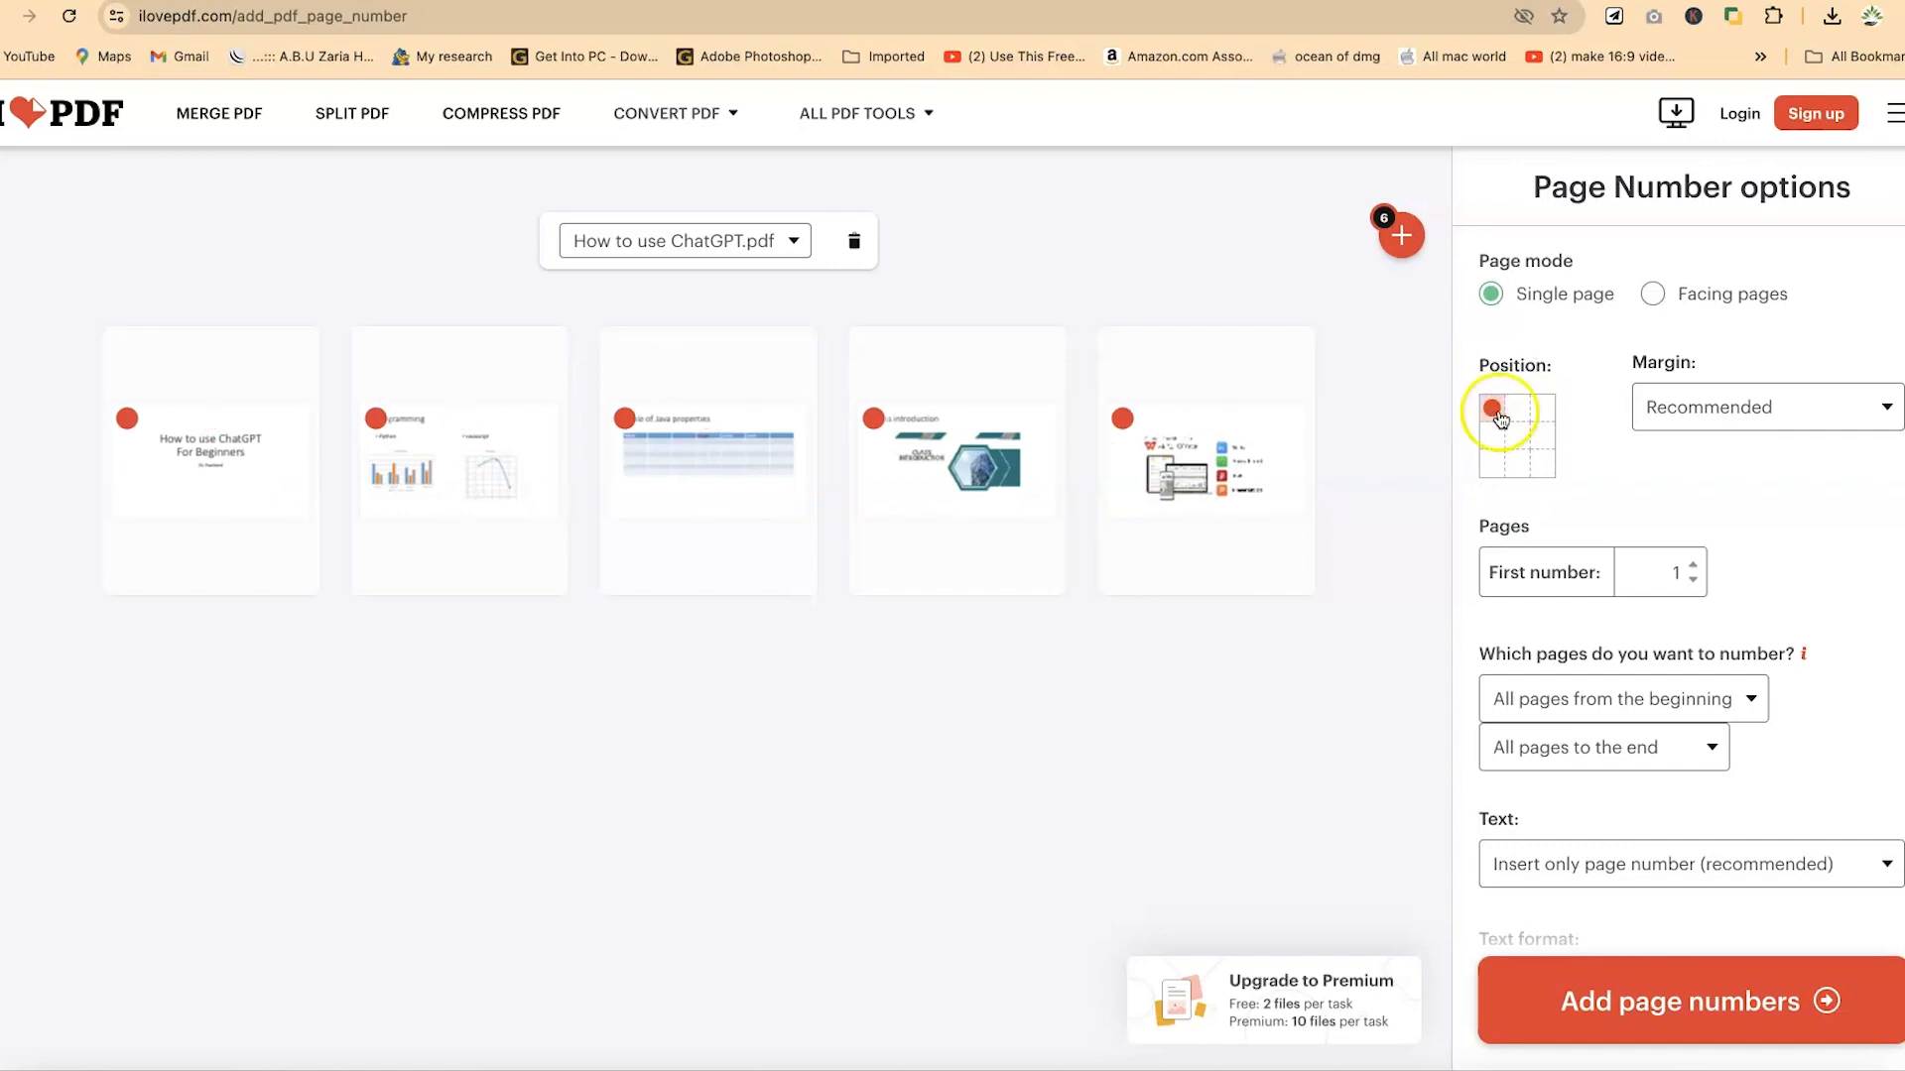
left_click(1541, 415)
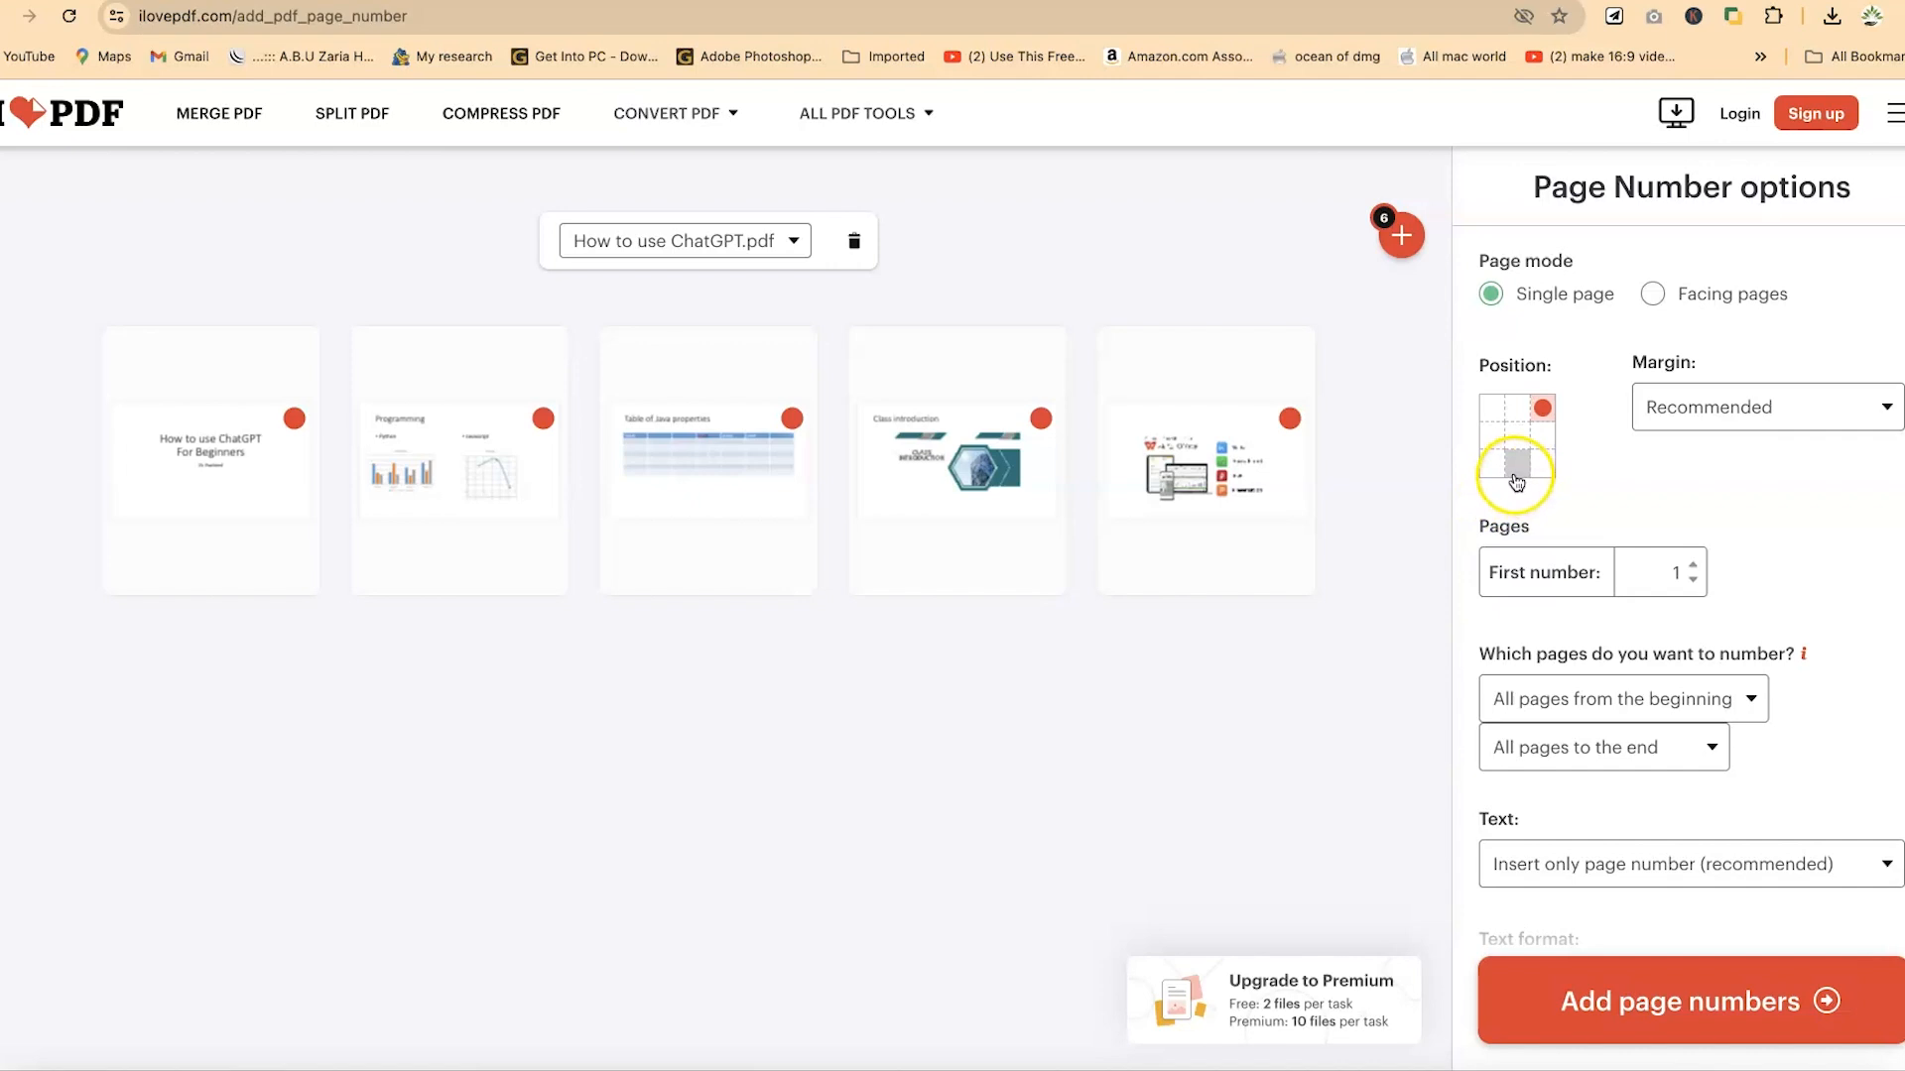
left_click(1516, 464)
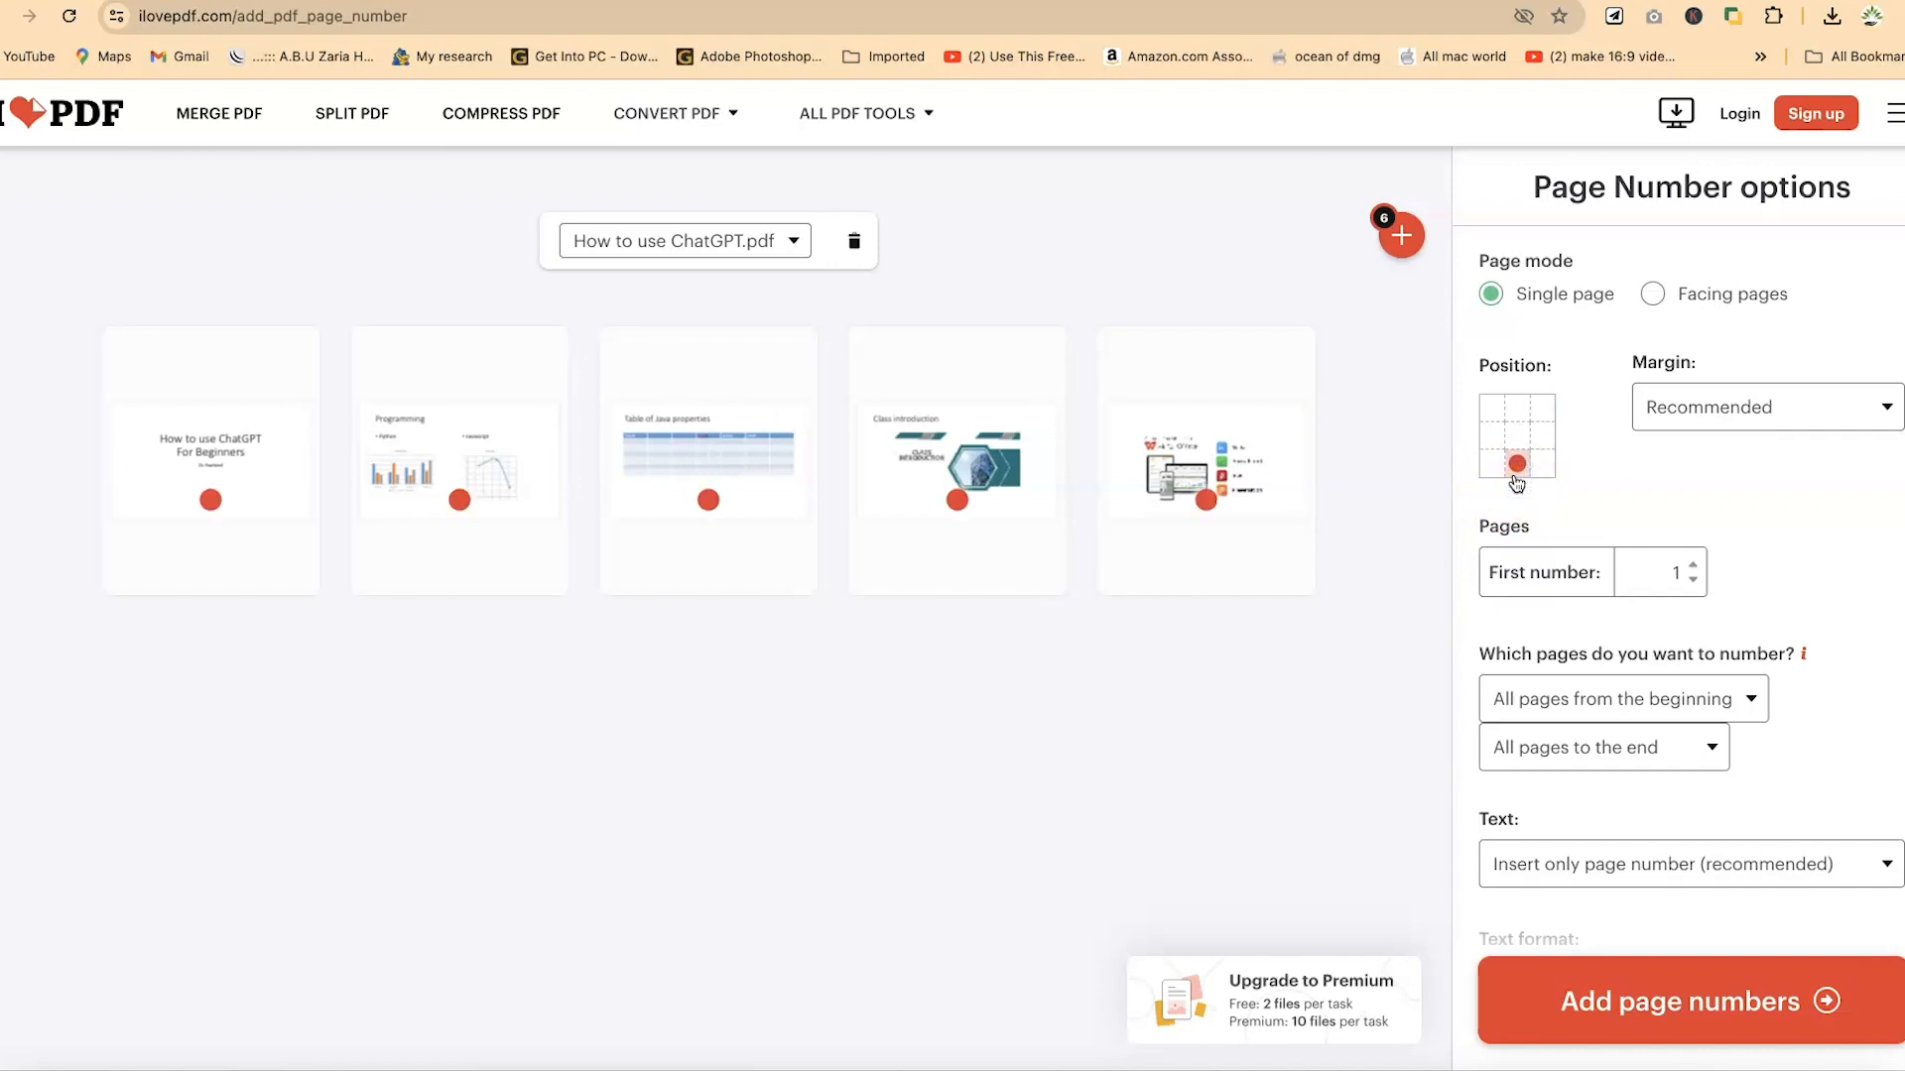
- Place the page numbers in the bottom-left corner of the pages and set the margin to Big
left_click(1502, 466)
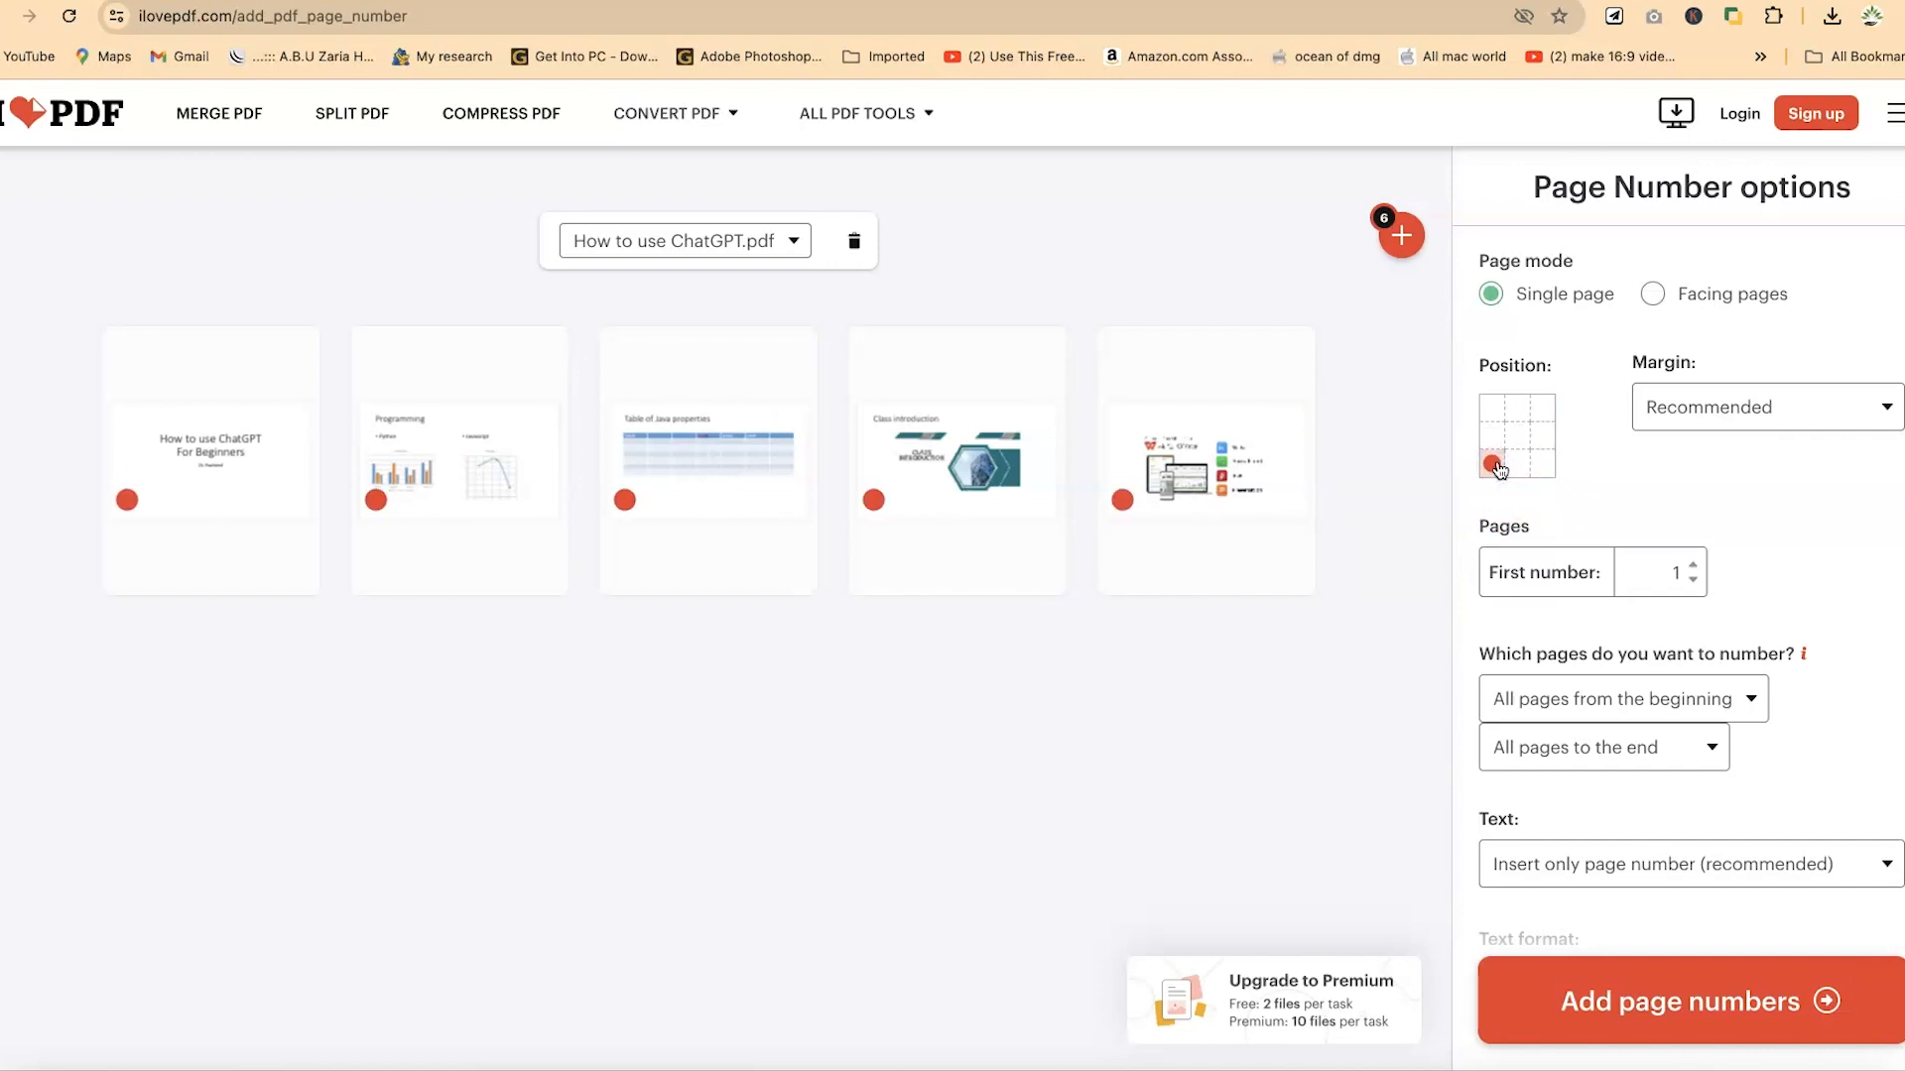
left_click(1781, 410)
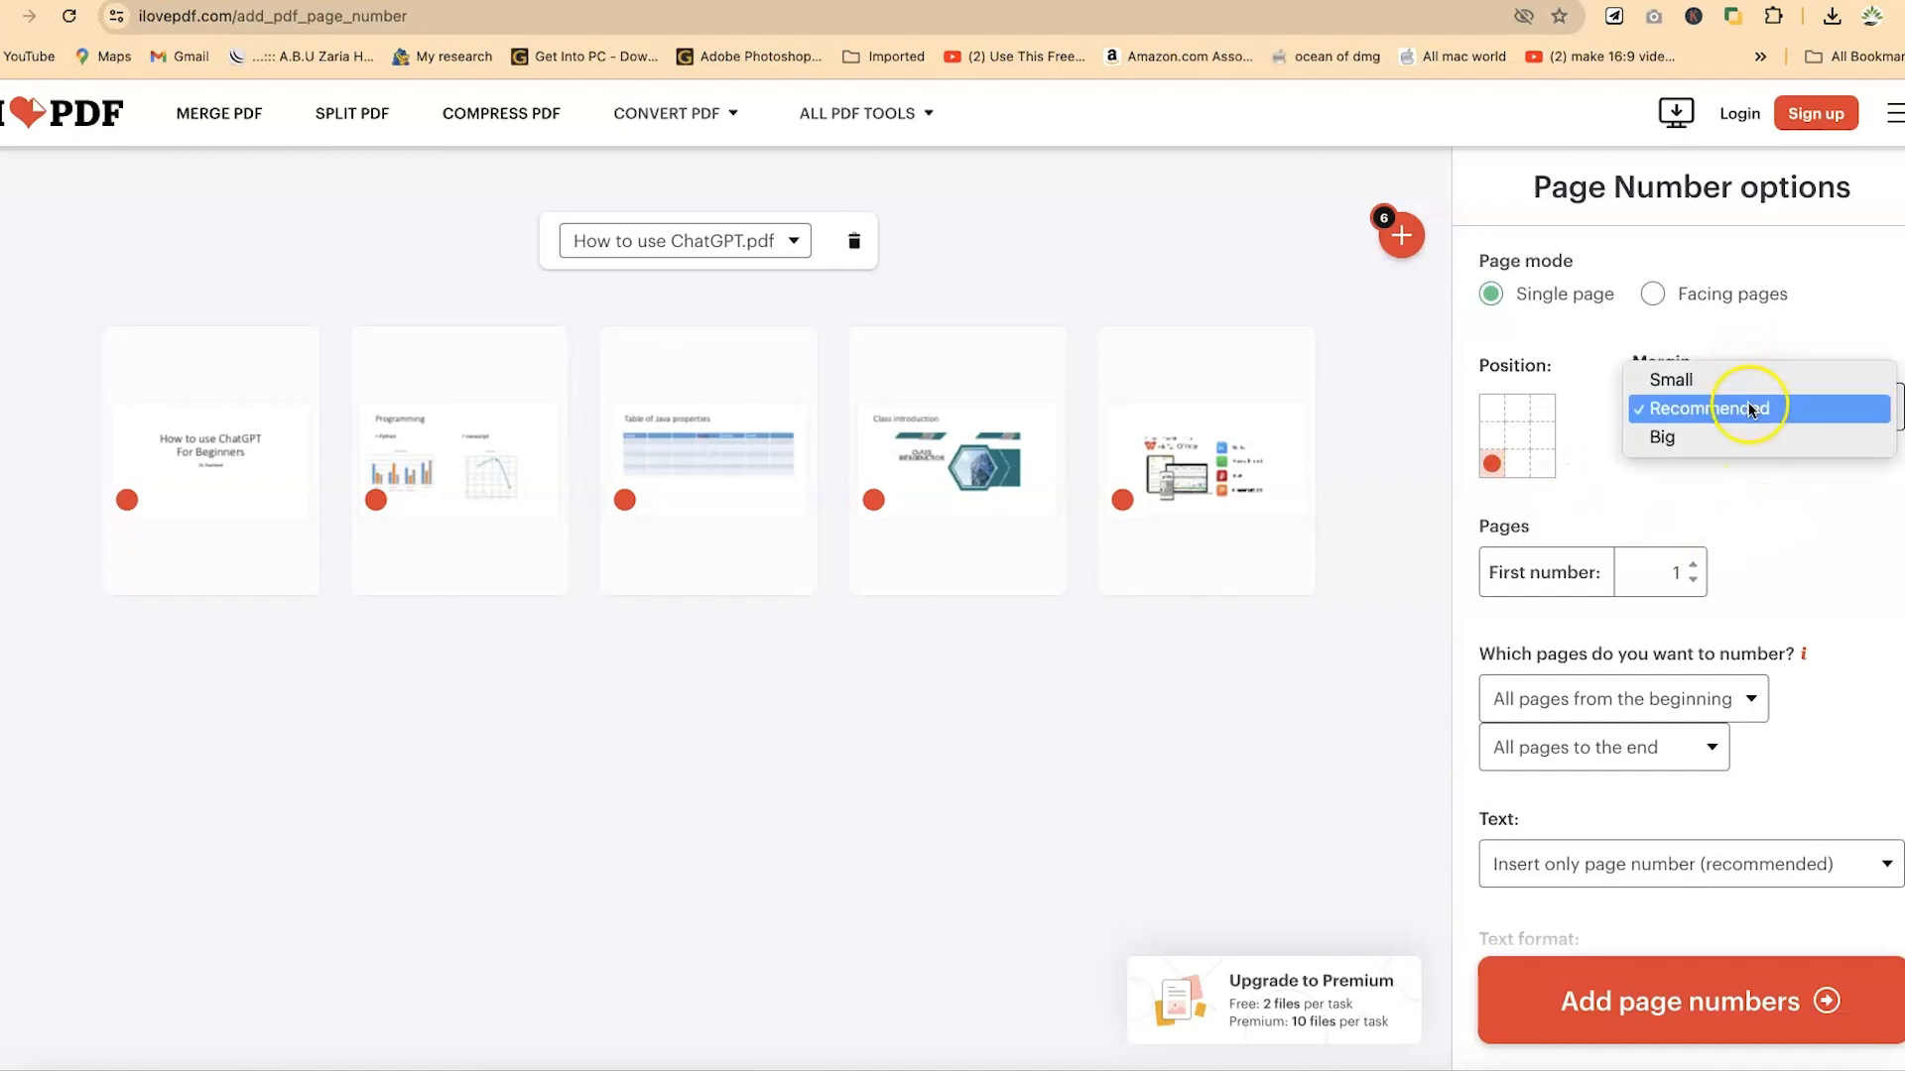
left_click(1748, 437)
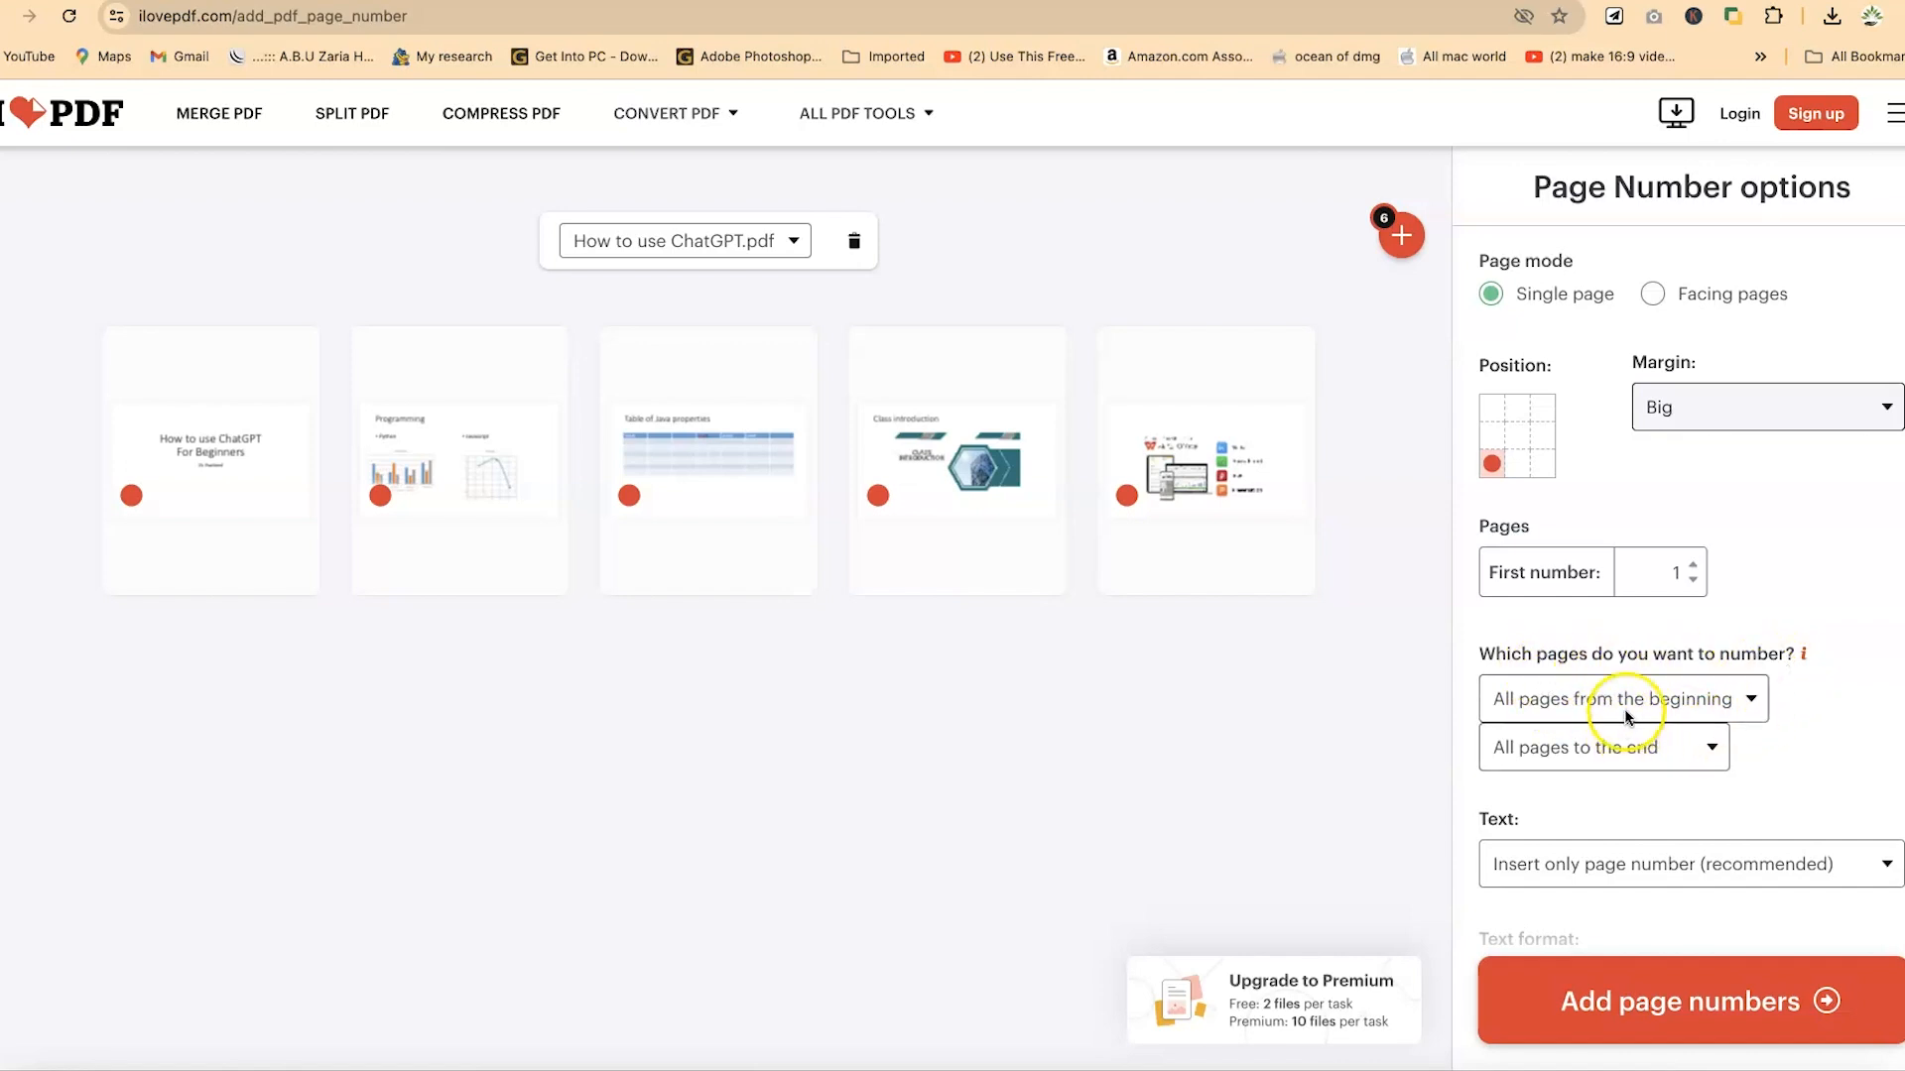
- Examine the start and end options for which pages get numbered, without changing the range
left_click(1660, 704)
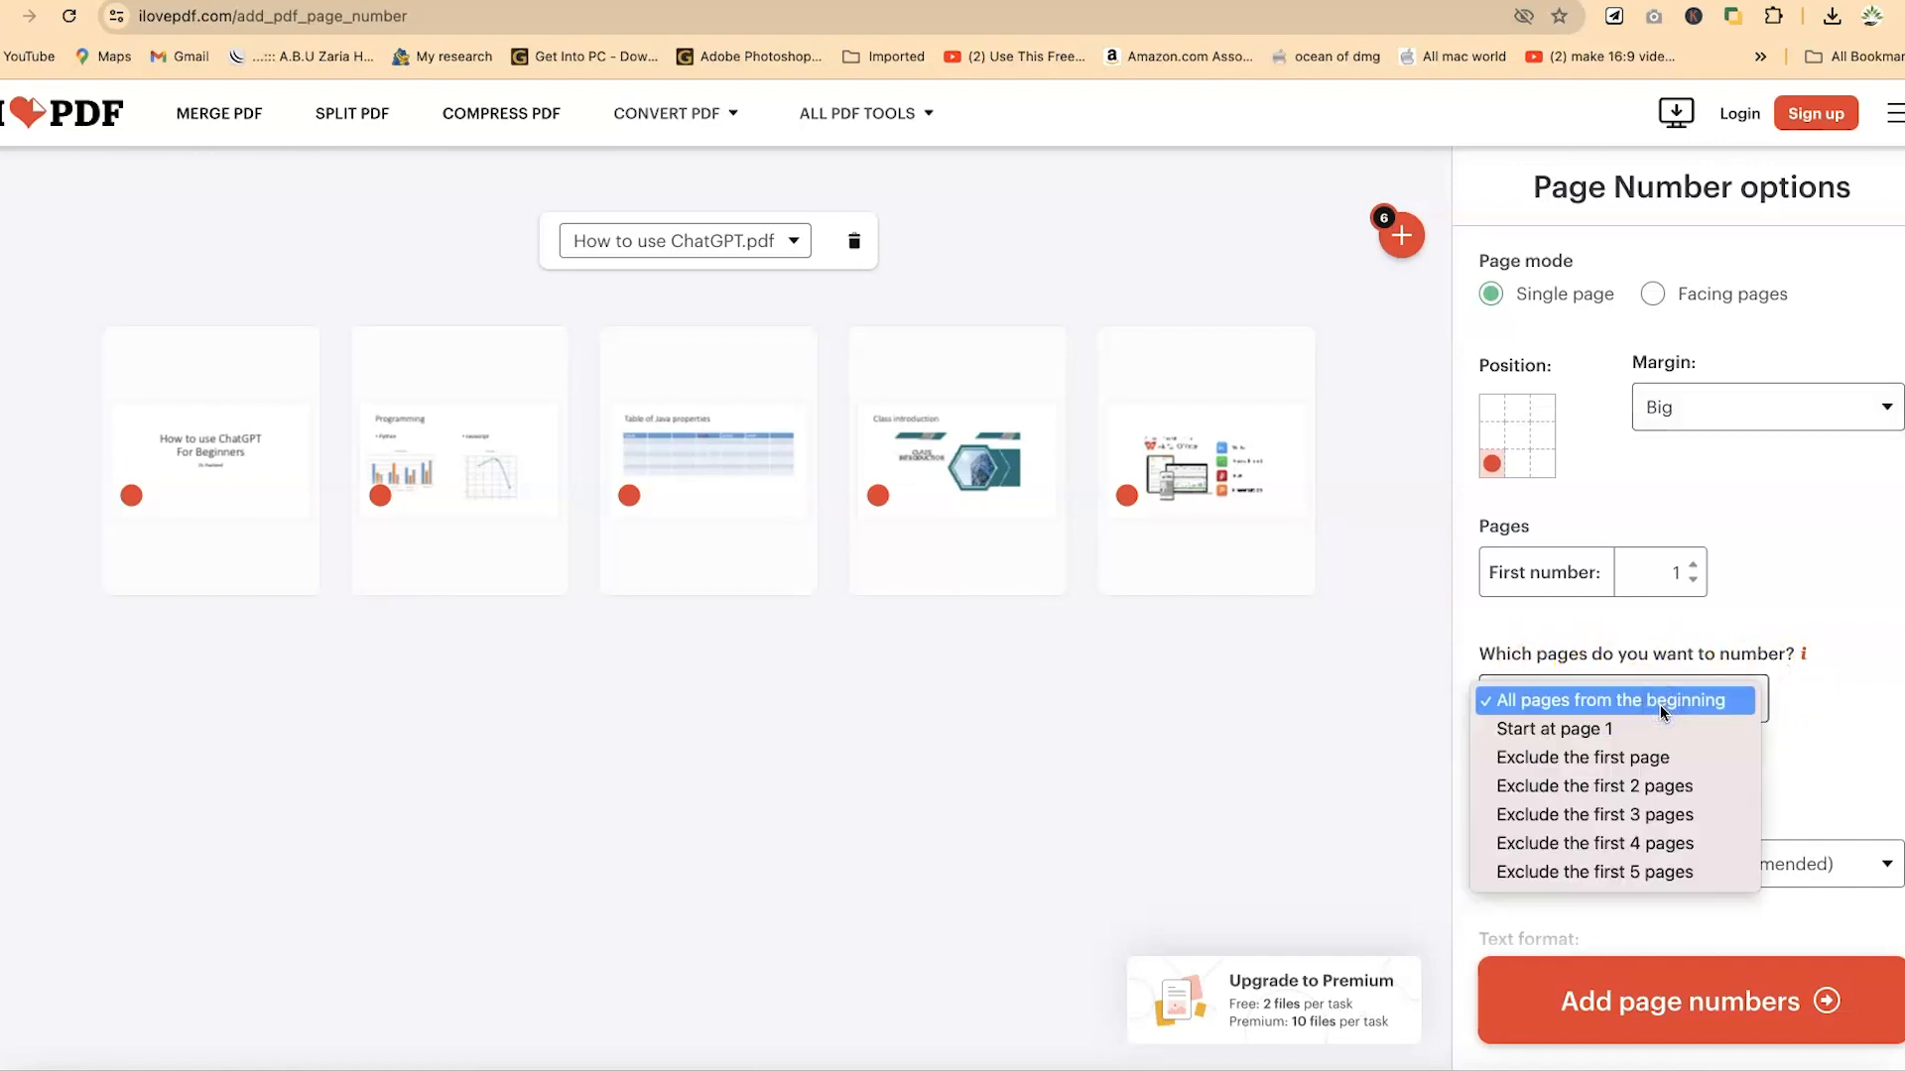
left_click(1661, 731)
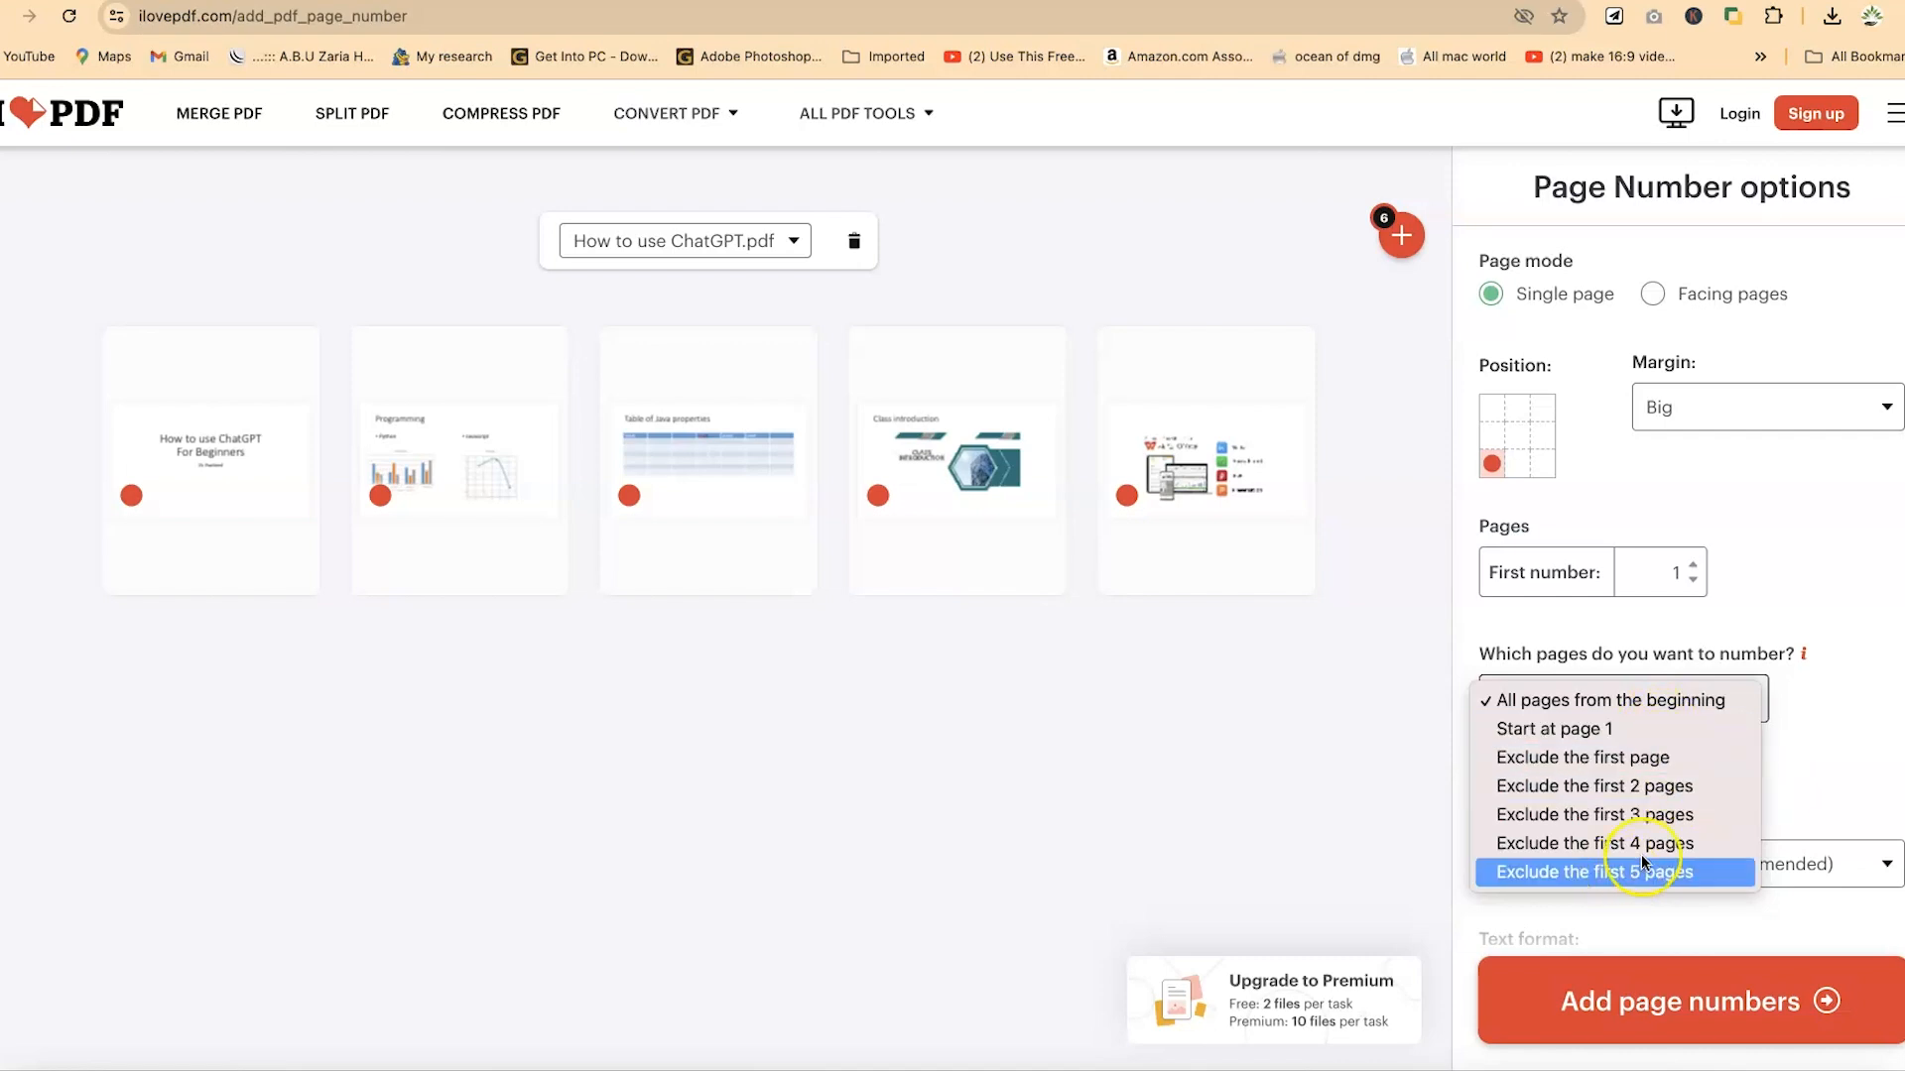
left_click(1778, 789)
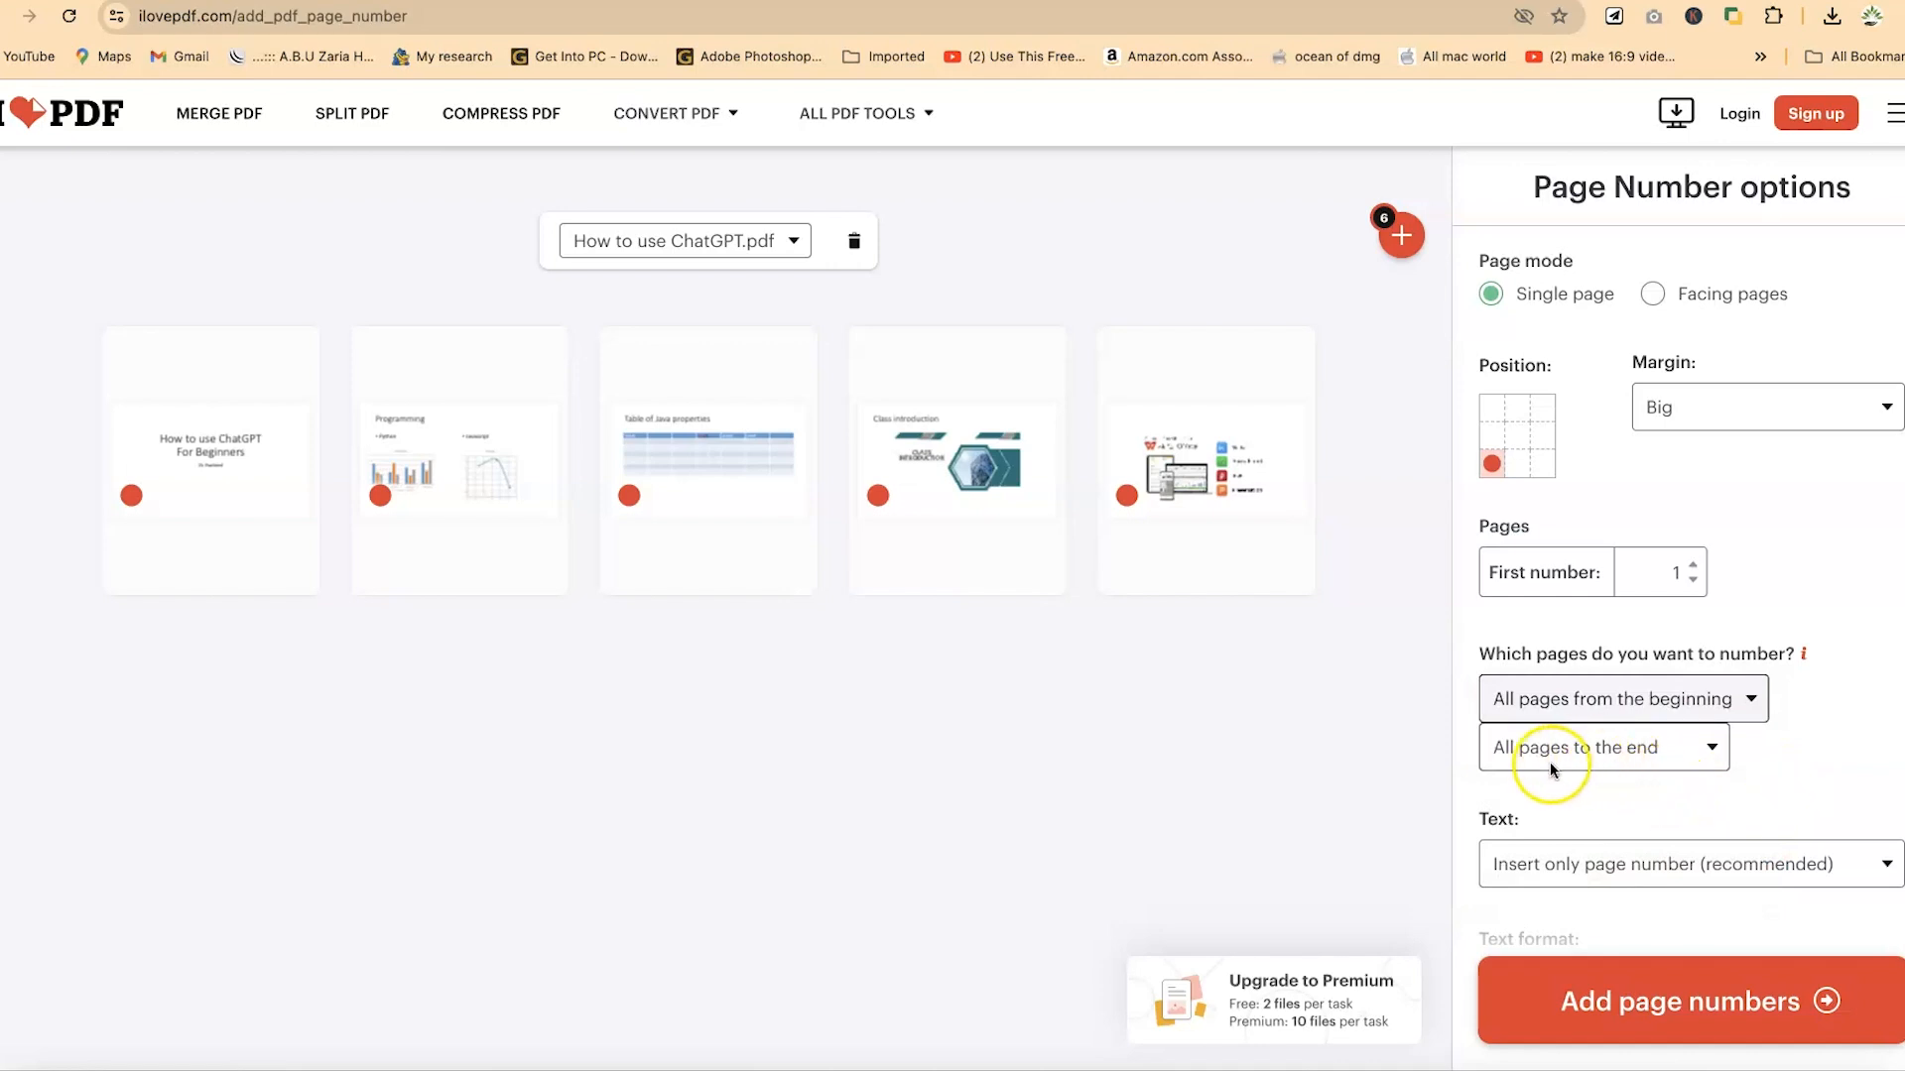
left_click(1670, 754)
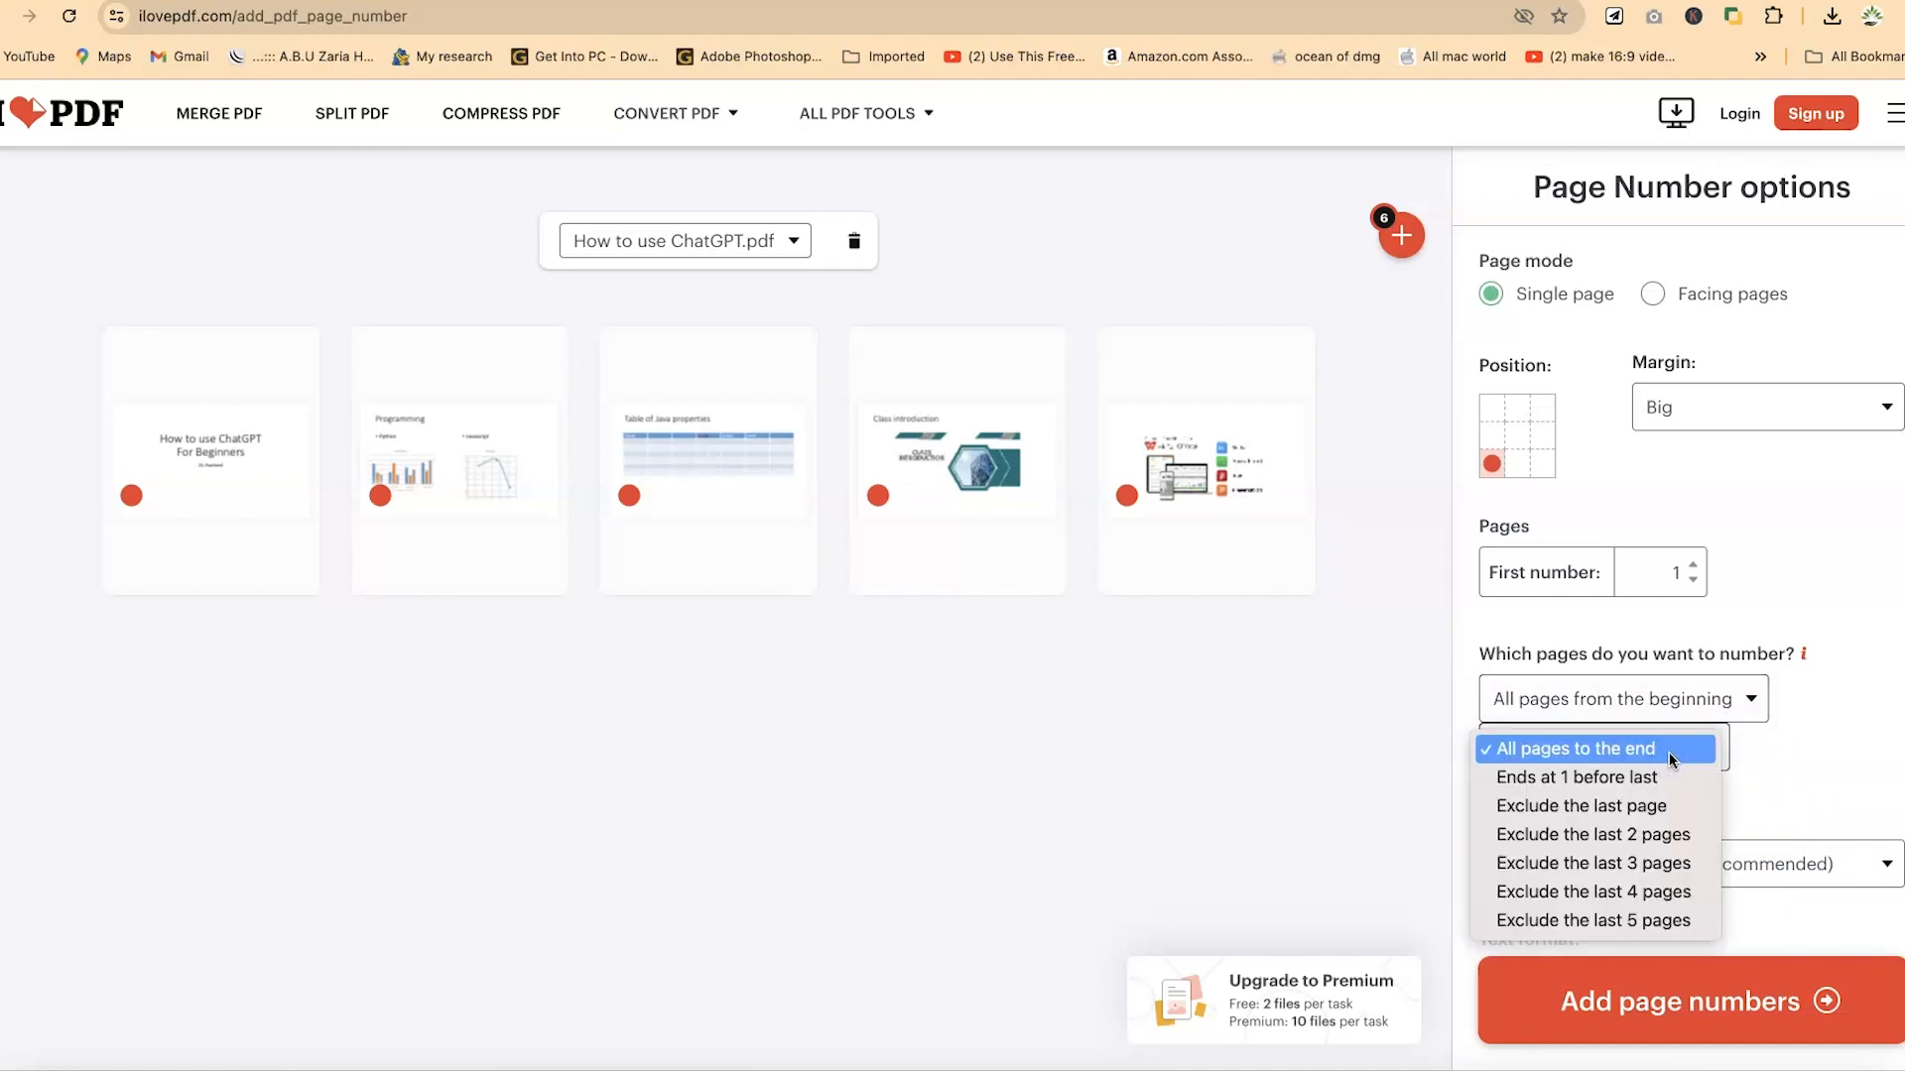
left_click(1679, 808)
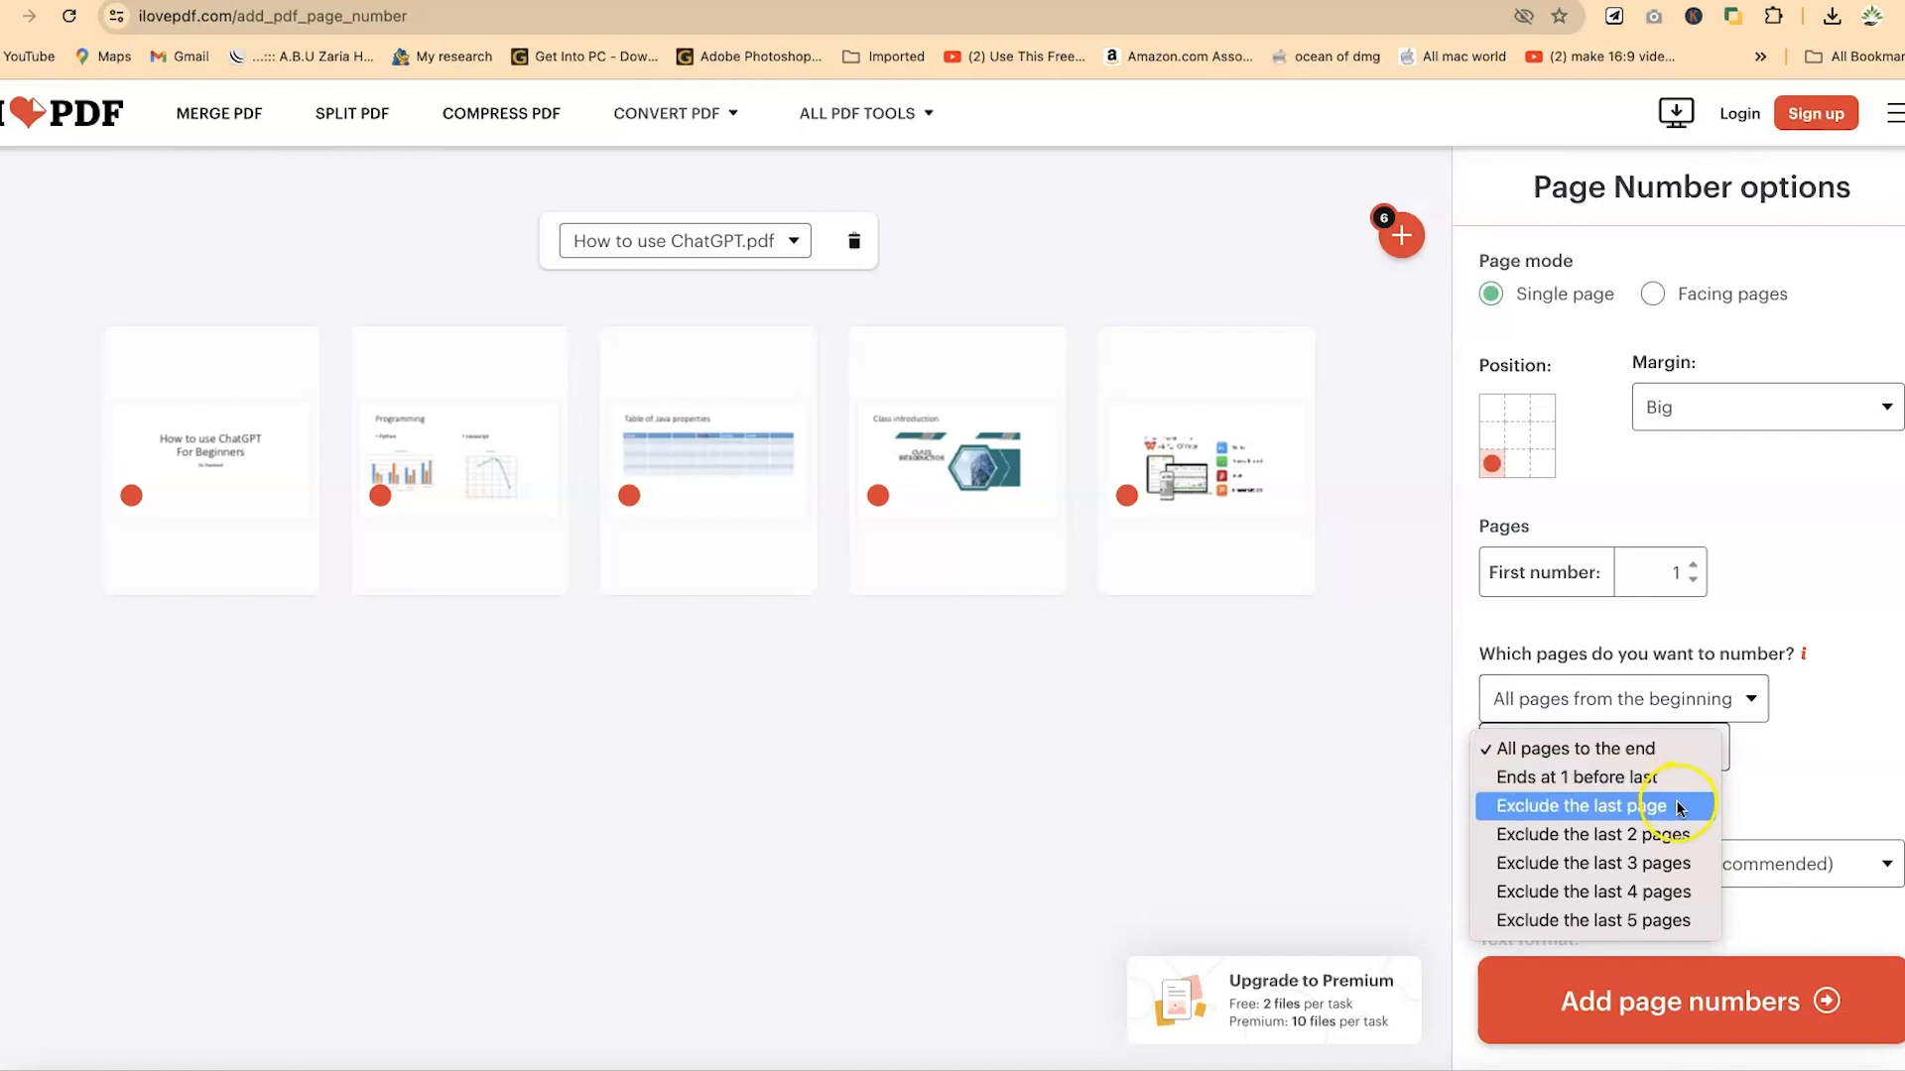
left_click(1860, 784)
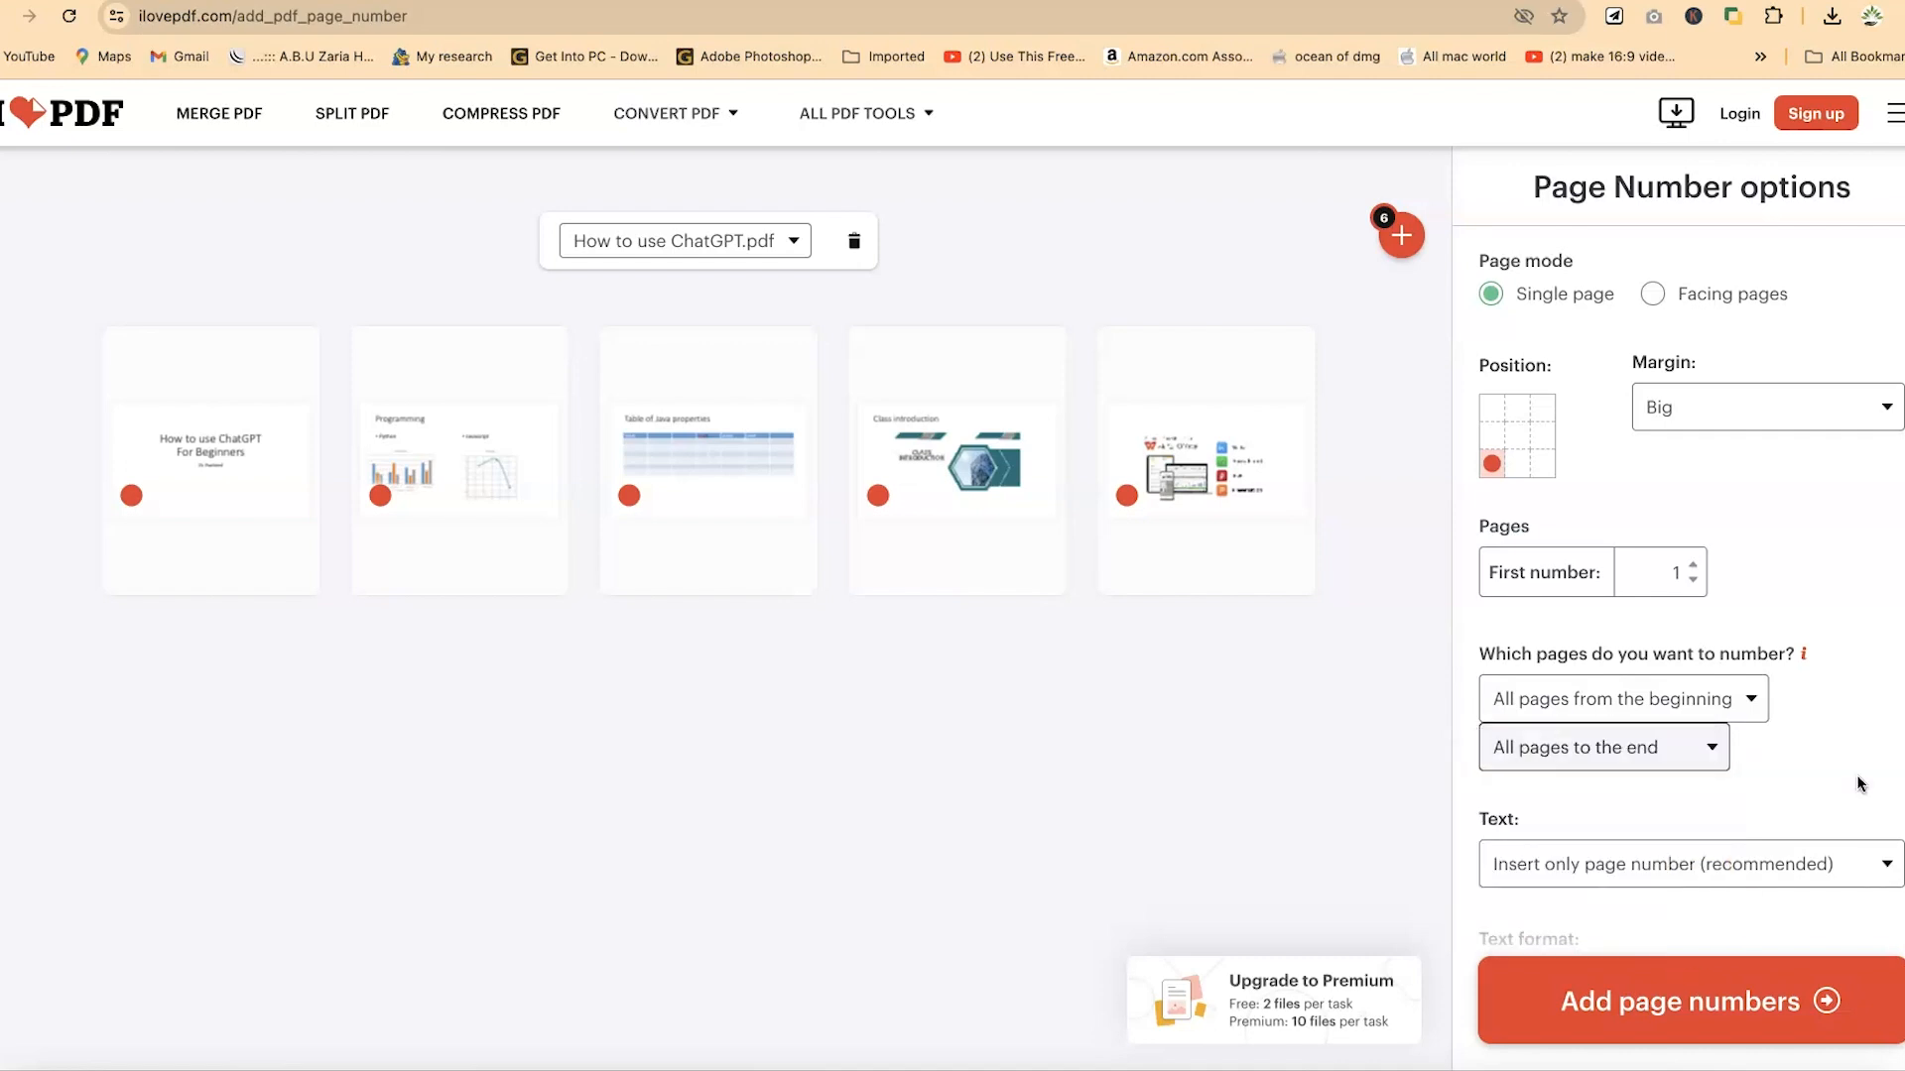
- Set the page number text to Custom, using the format Page {n} of {p}
scroll(1689, 836, "down", 2)
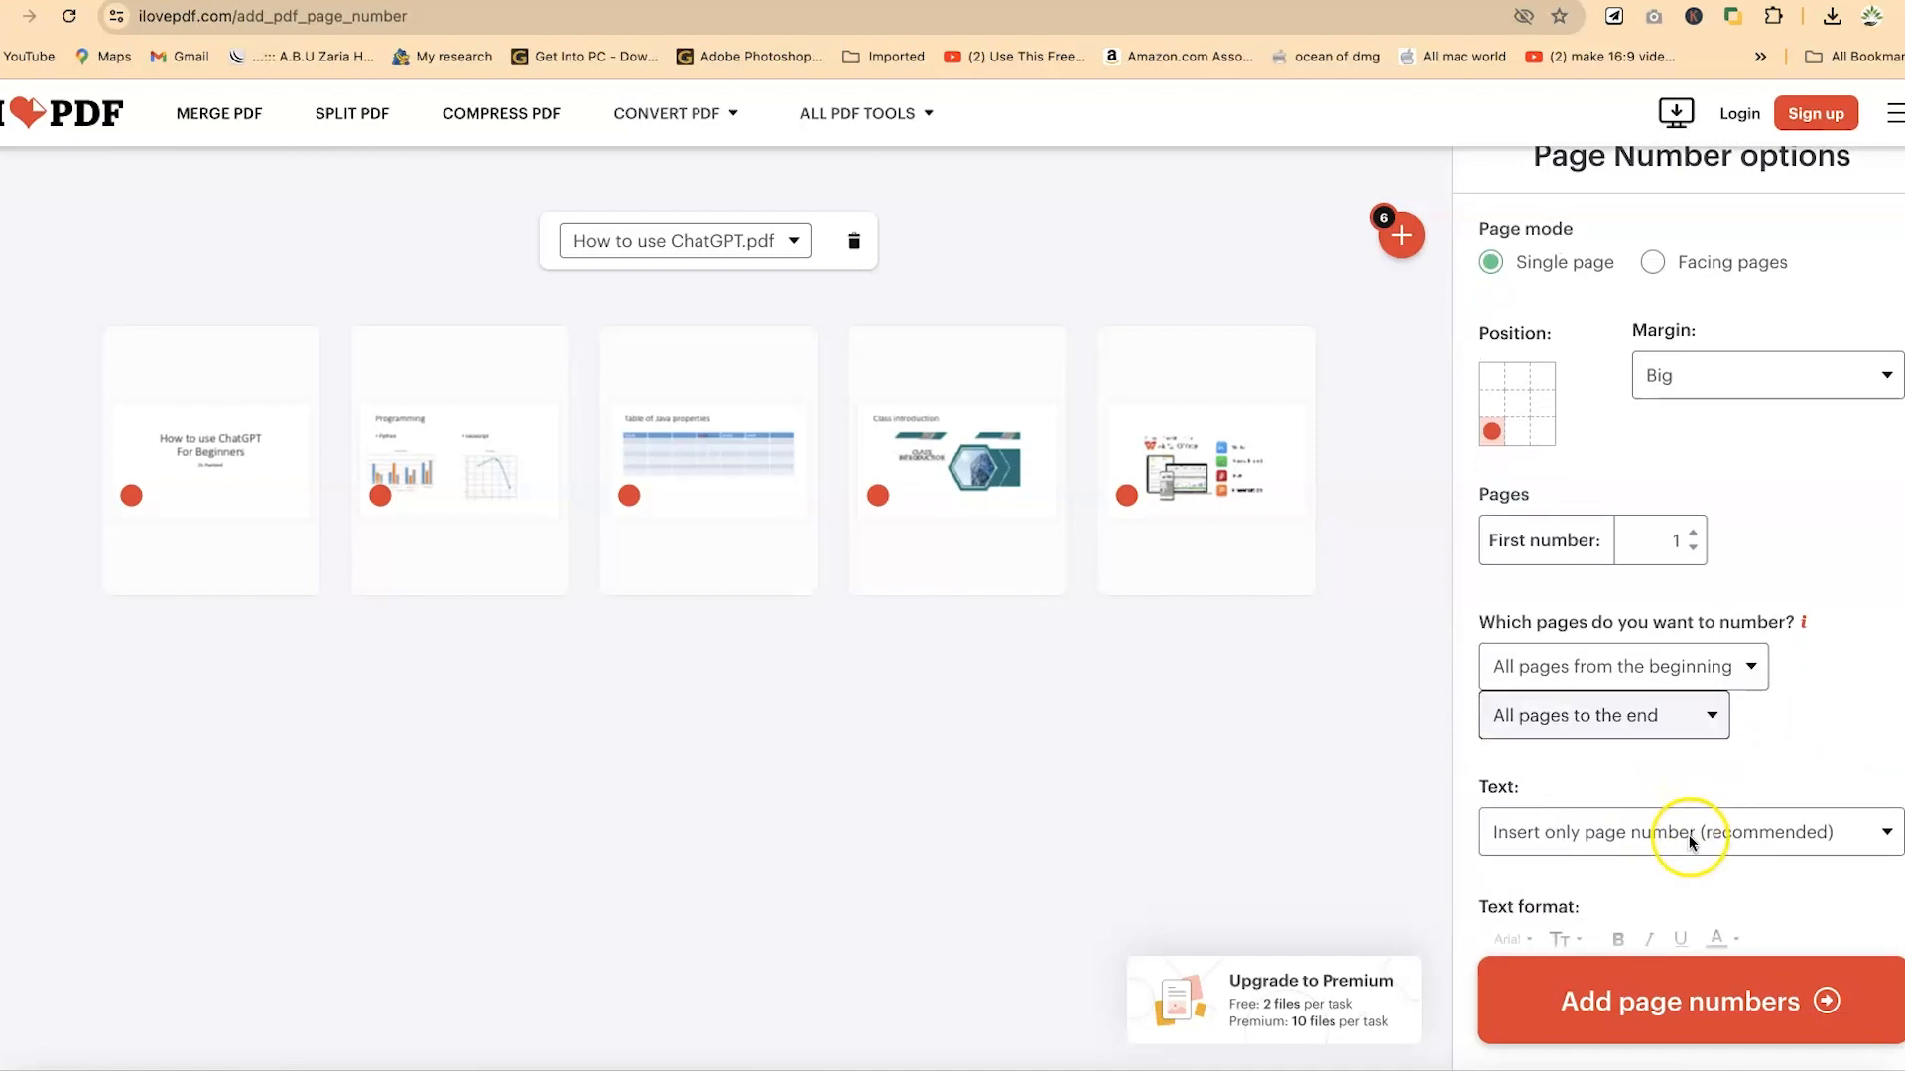
left_click(1681, 806)
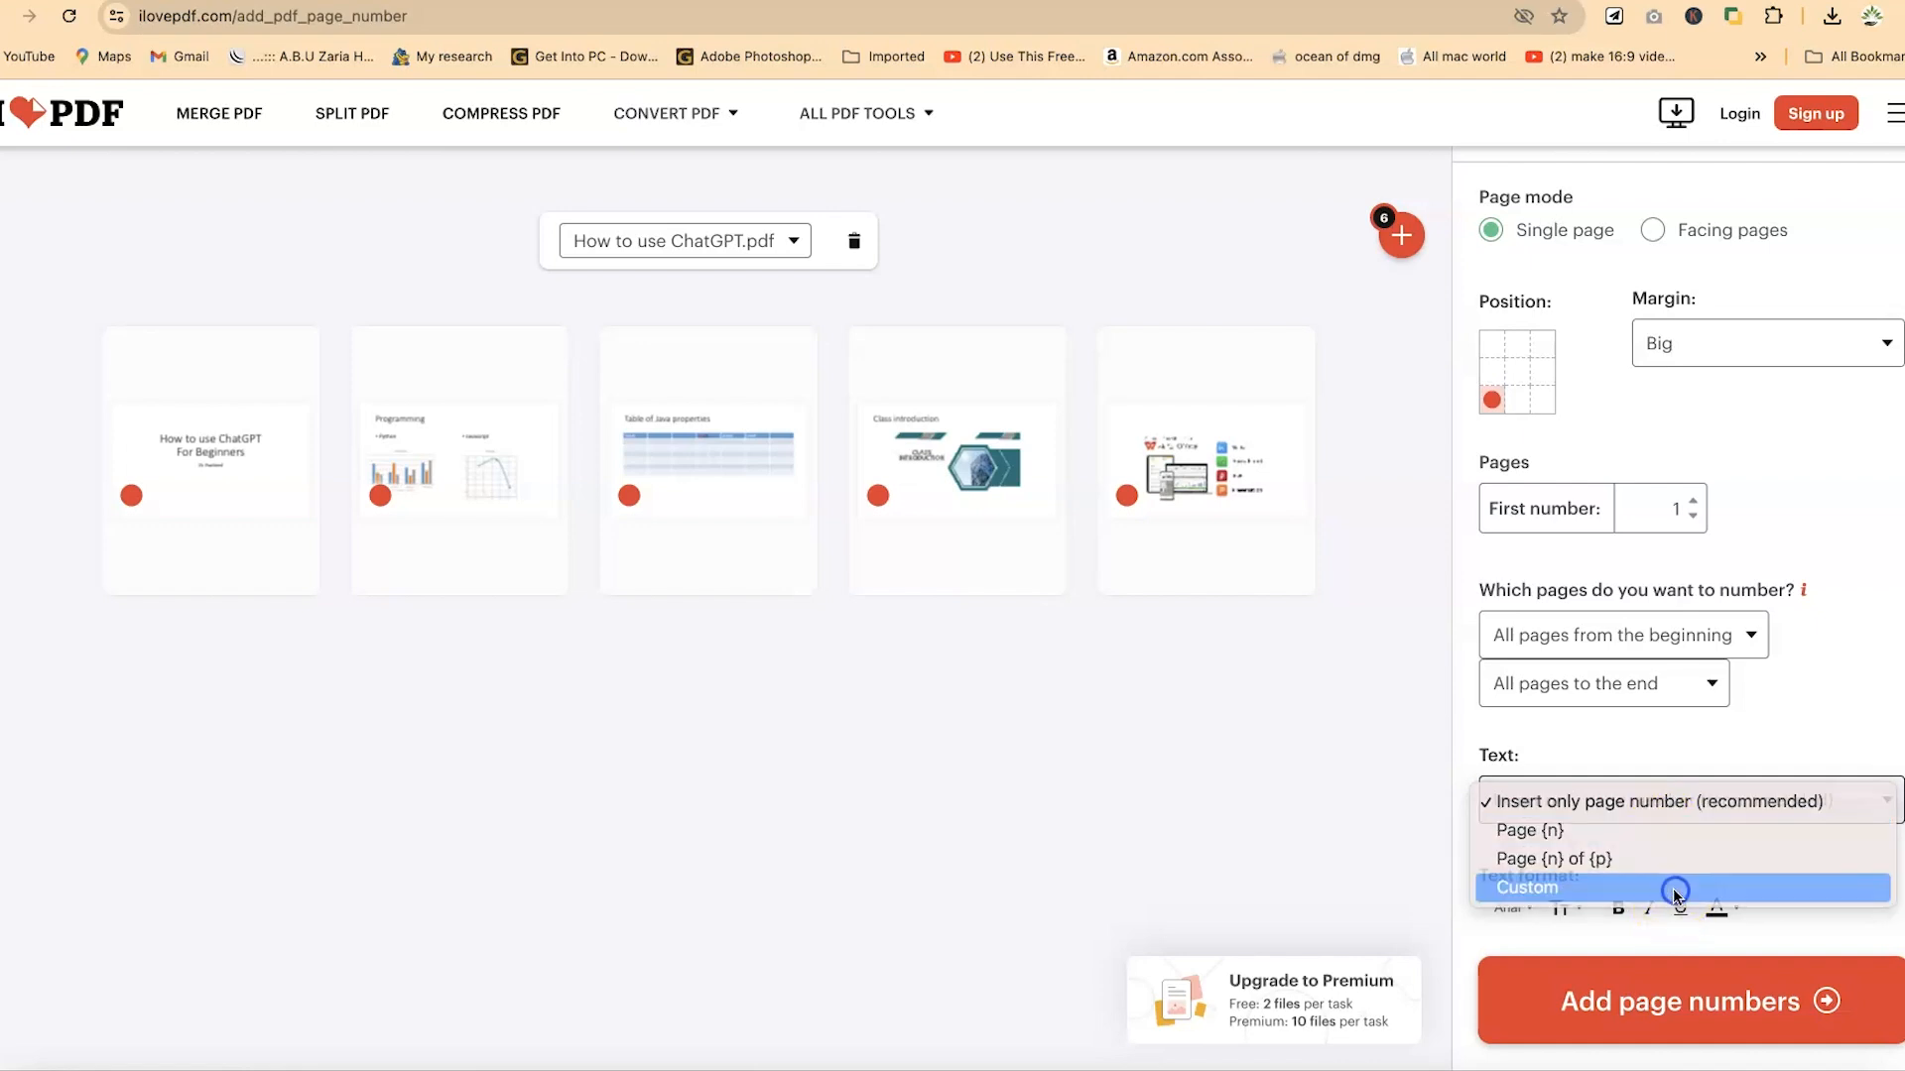
left_click(1651, 888)
- Set the page number font color to blue, keep the Arial font, and apply the page numbers
scroll(1680, 873, "down", 2)
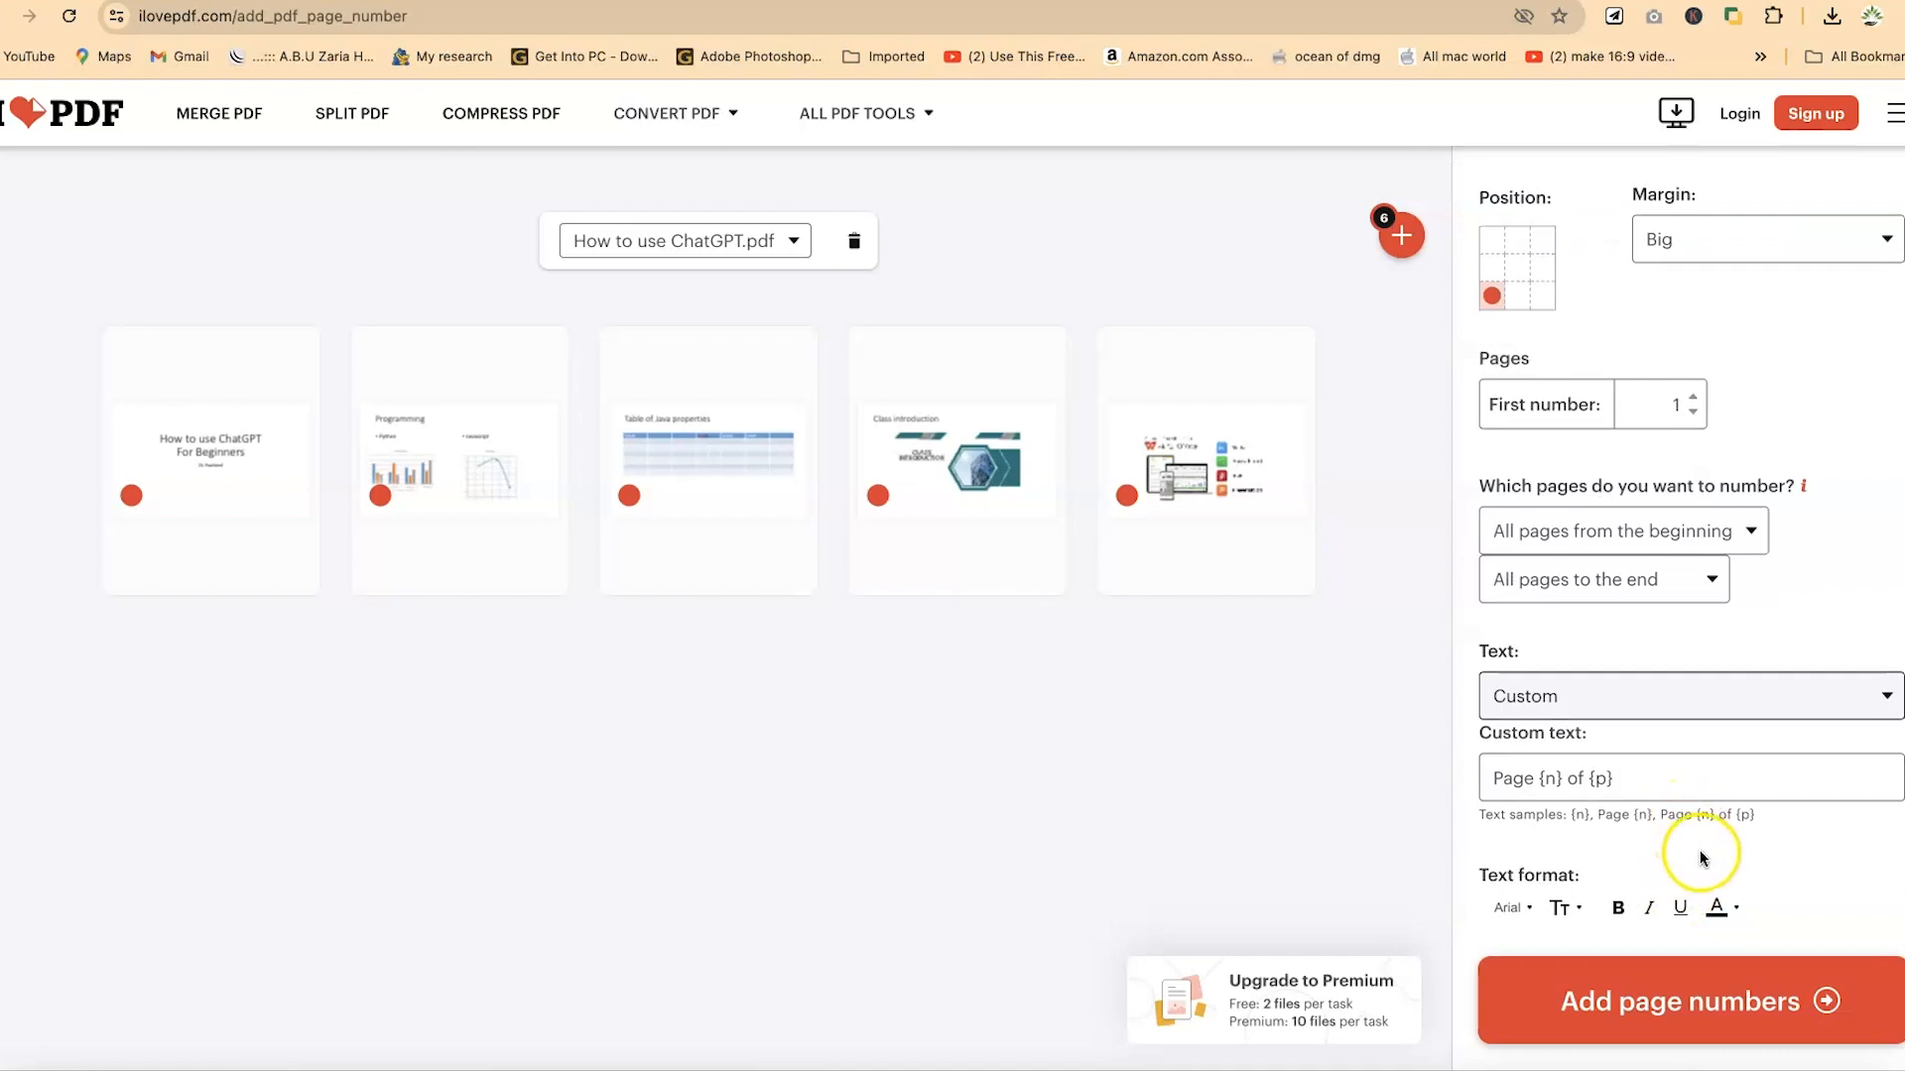
left_click(1574, 911)
left_click(1734, 852)
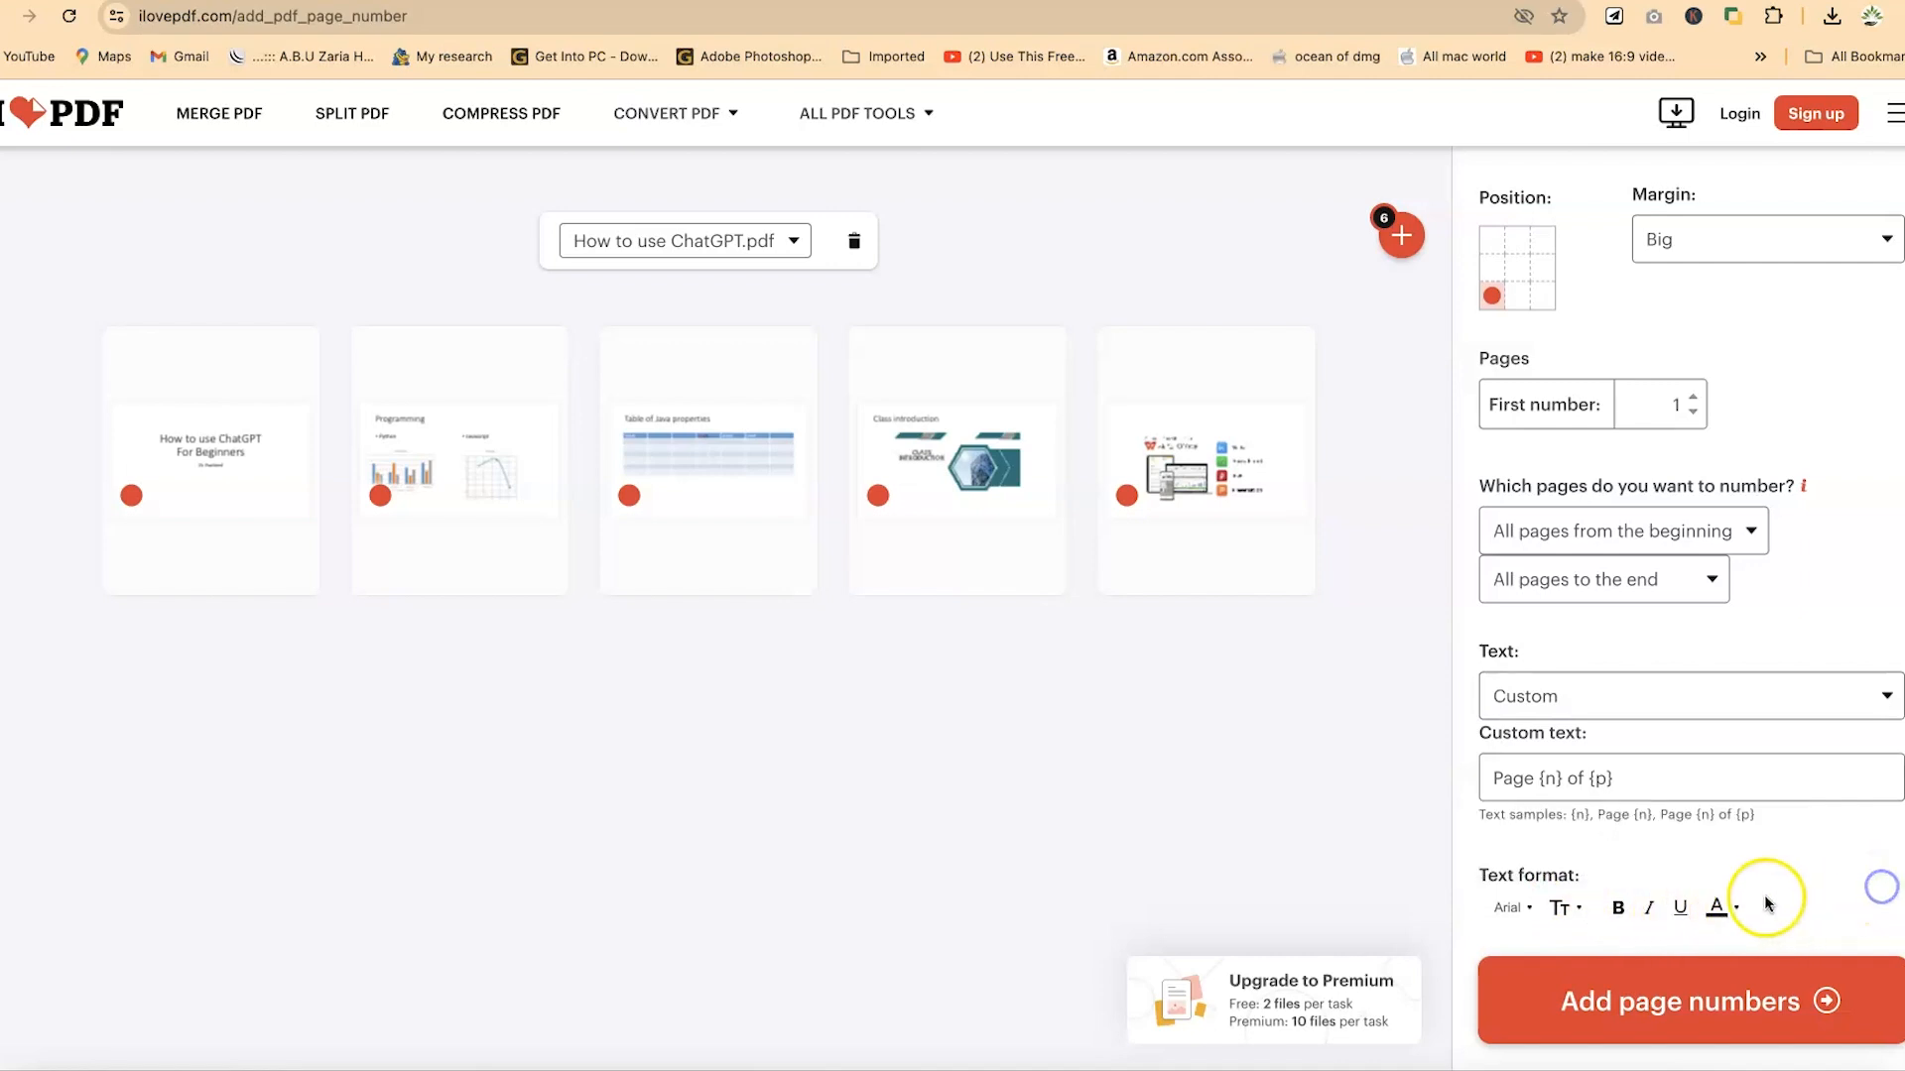
left_click(1736, 908)
left_click(1710, 669)
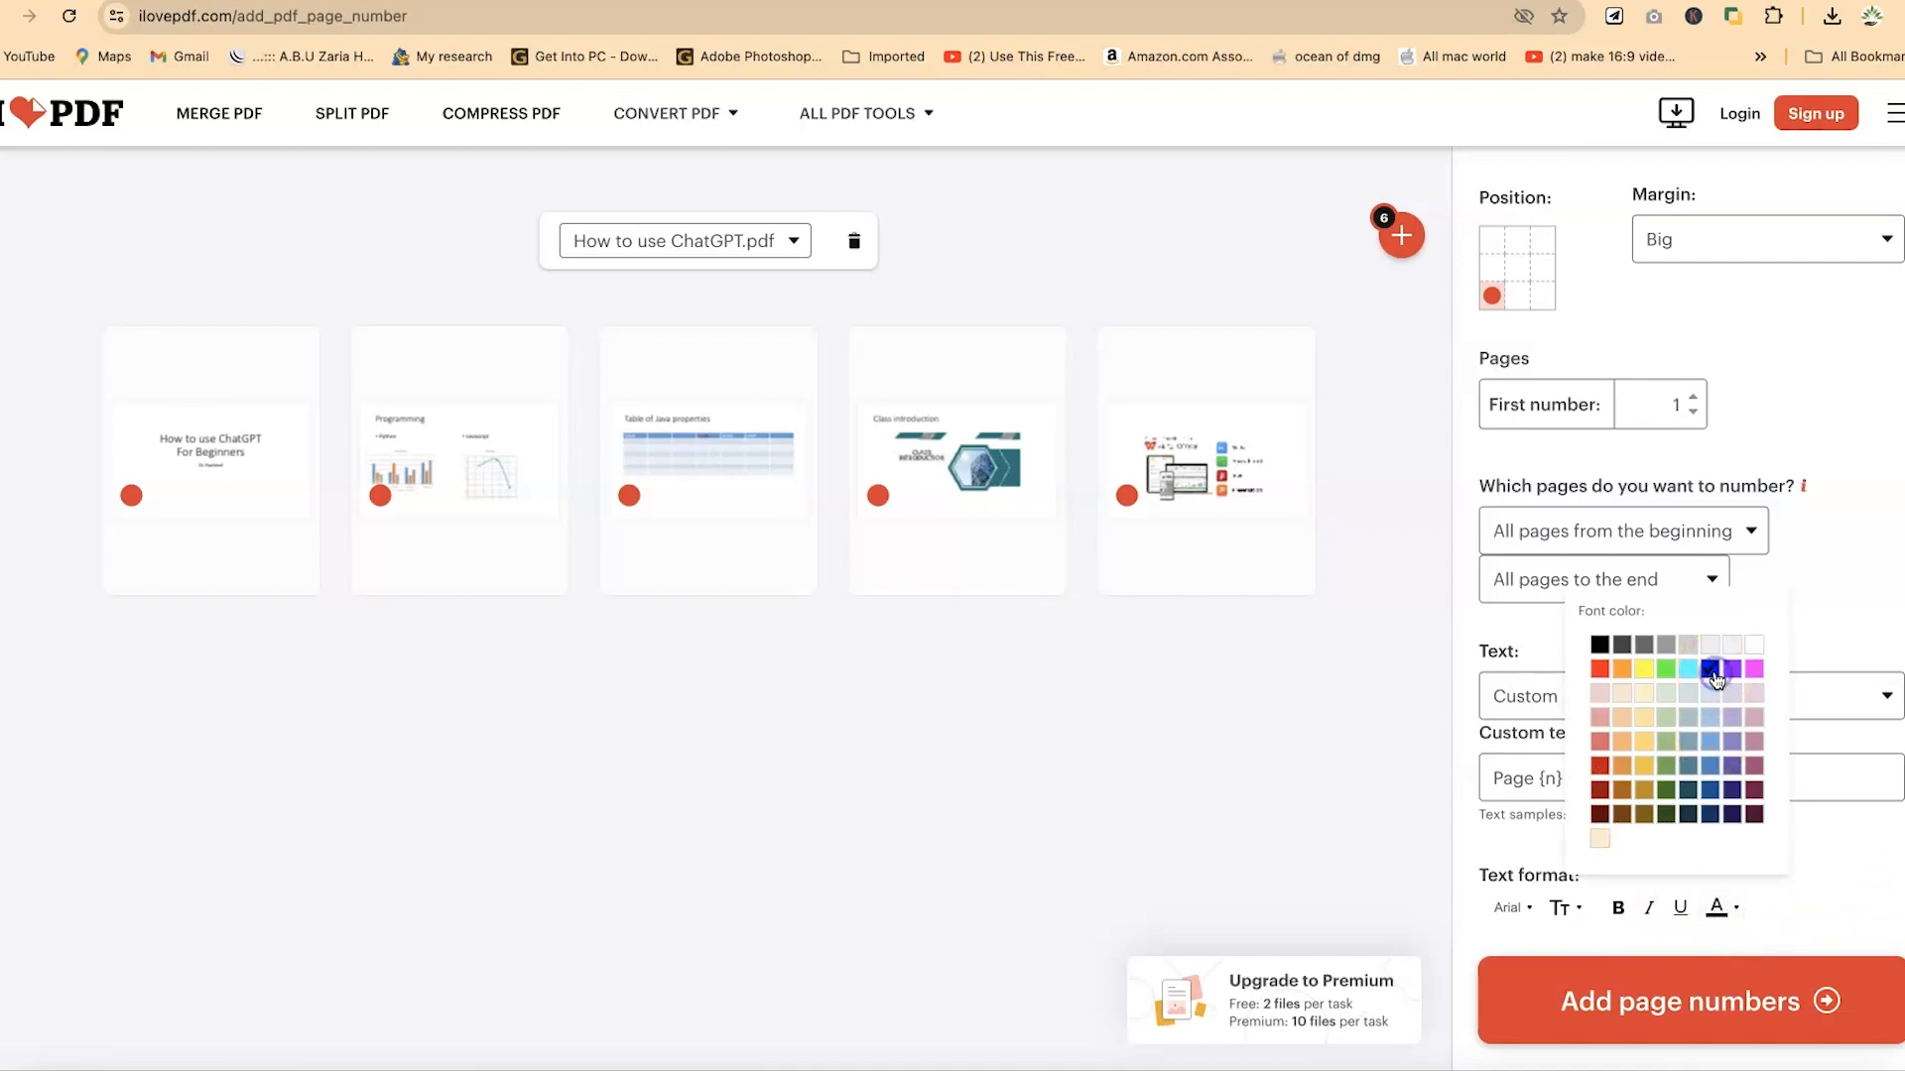
left_click(1510, 908)
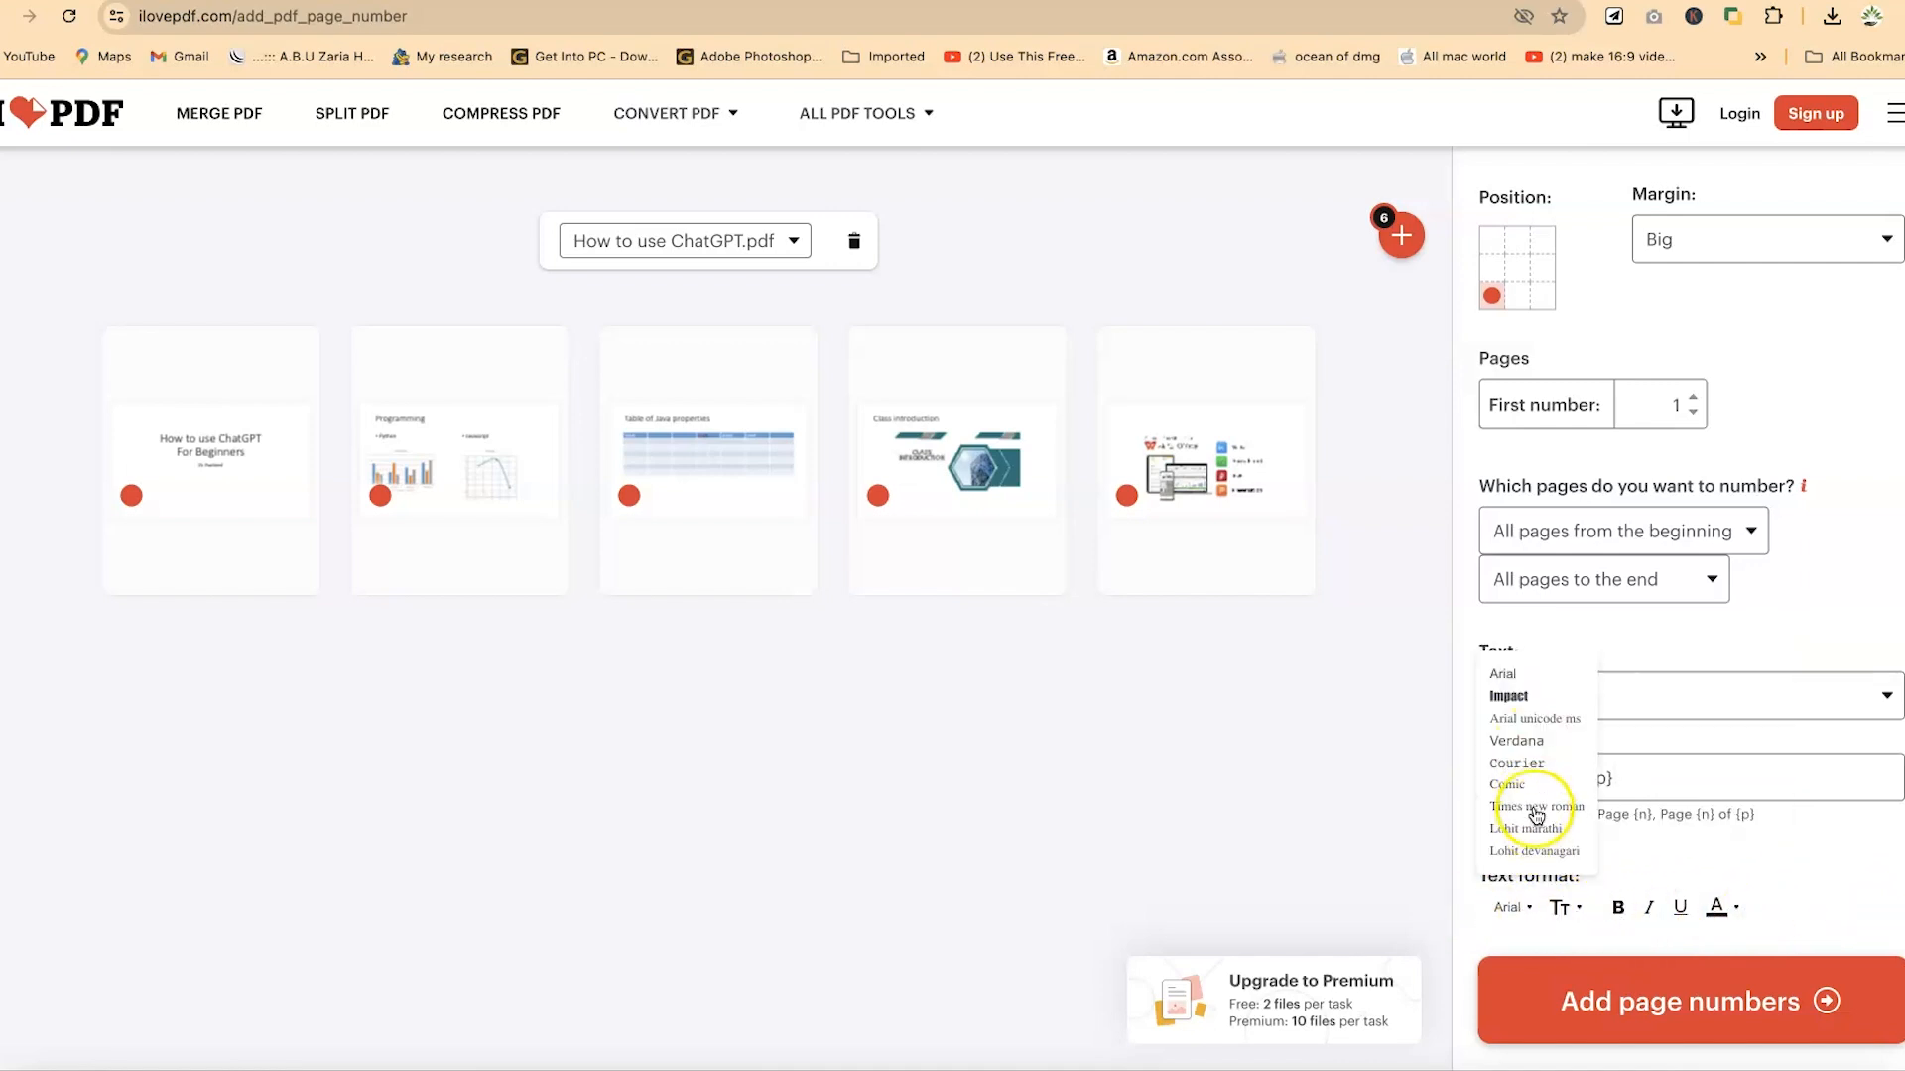
left_click(1853, 861)
left_click(1699, 1002)
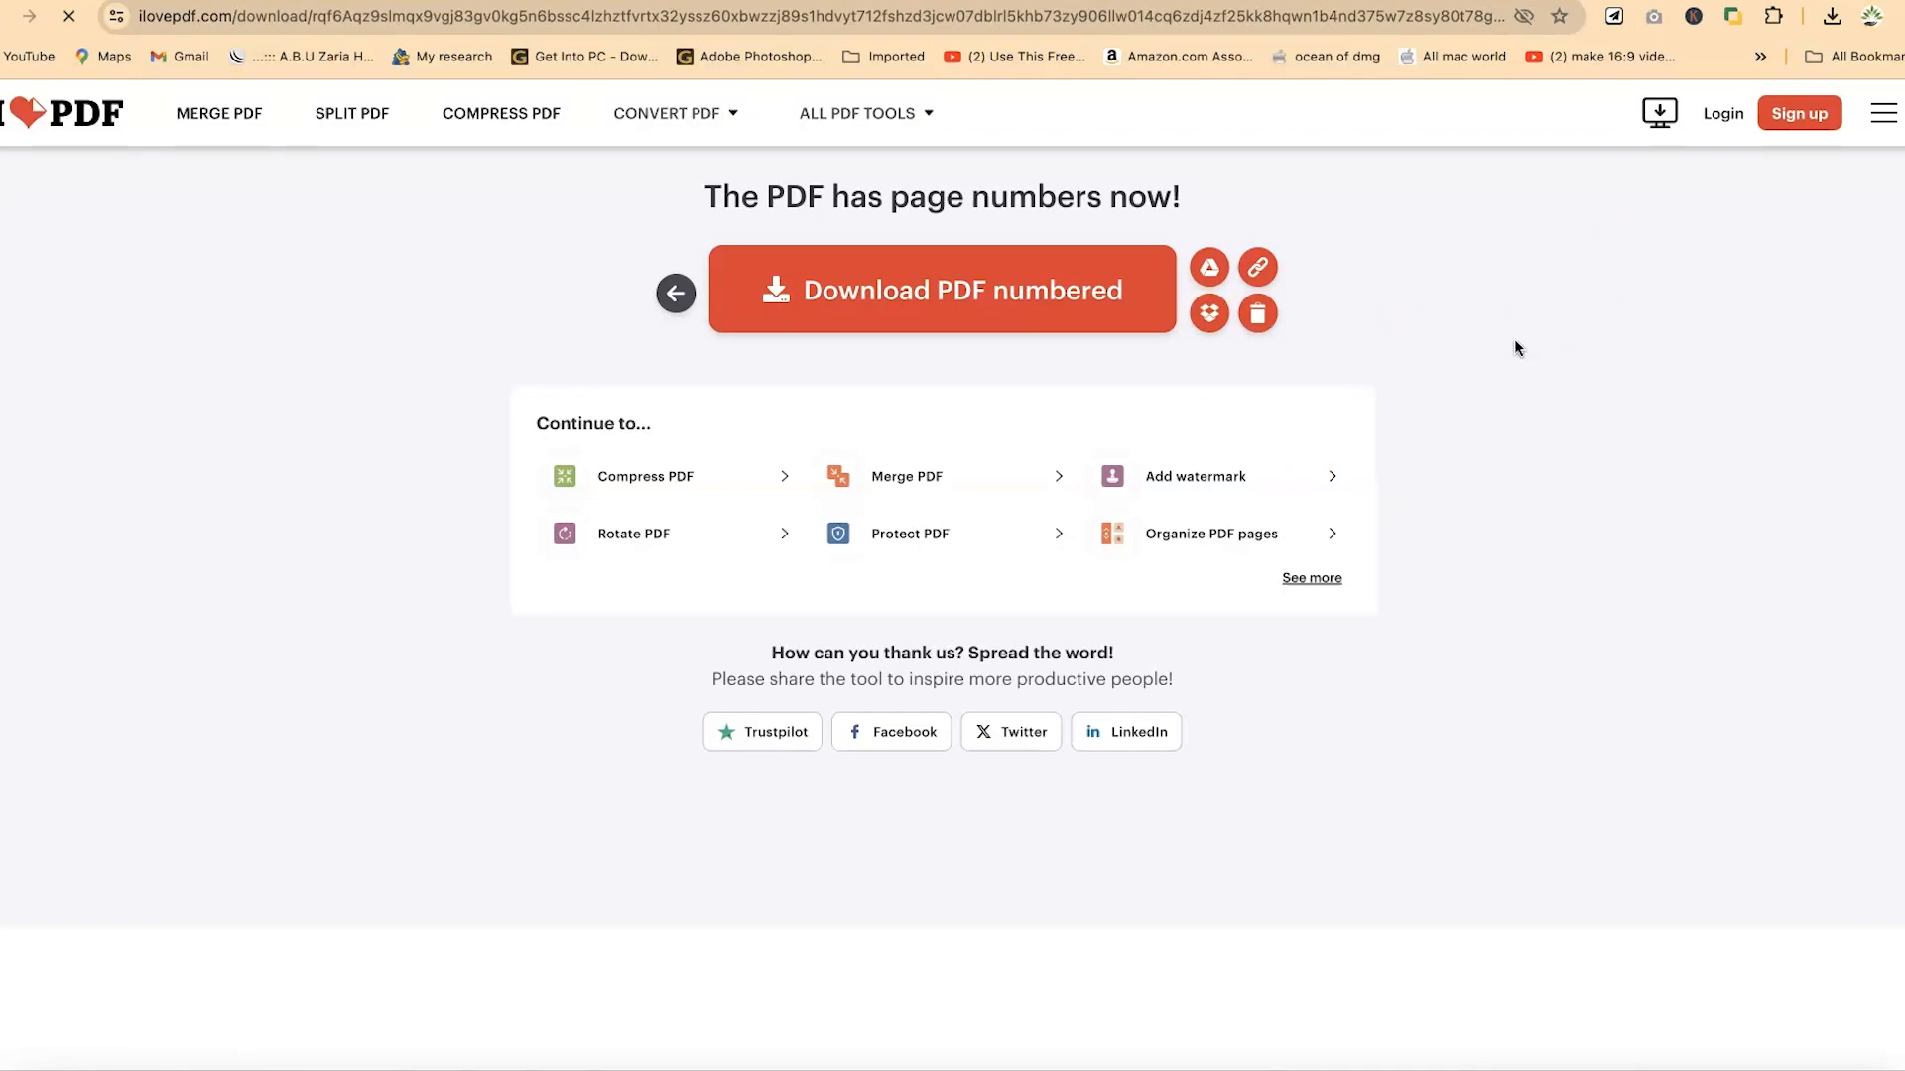
- Open the numbered PDF from the browser's downloads in Foxit and examine the page number on the first page
left_click(1832, 16)
left_click(1738, 119)
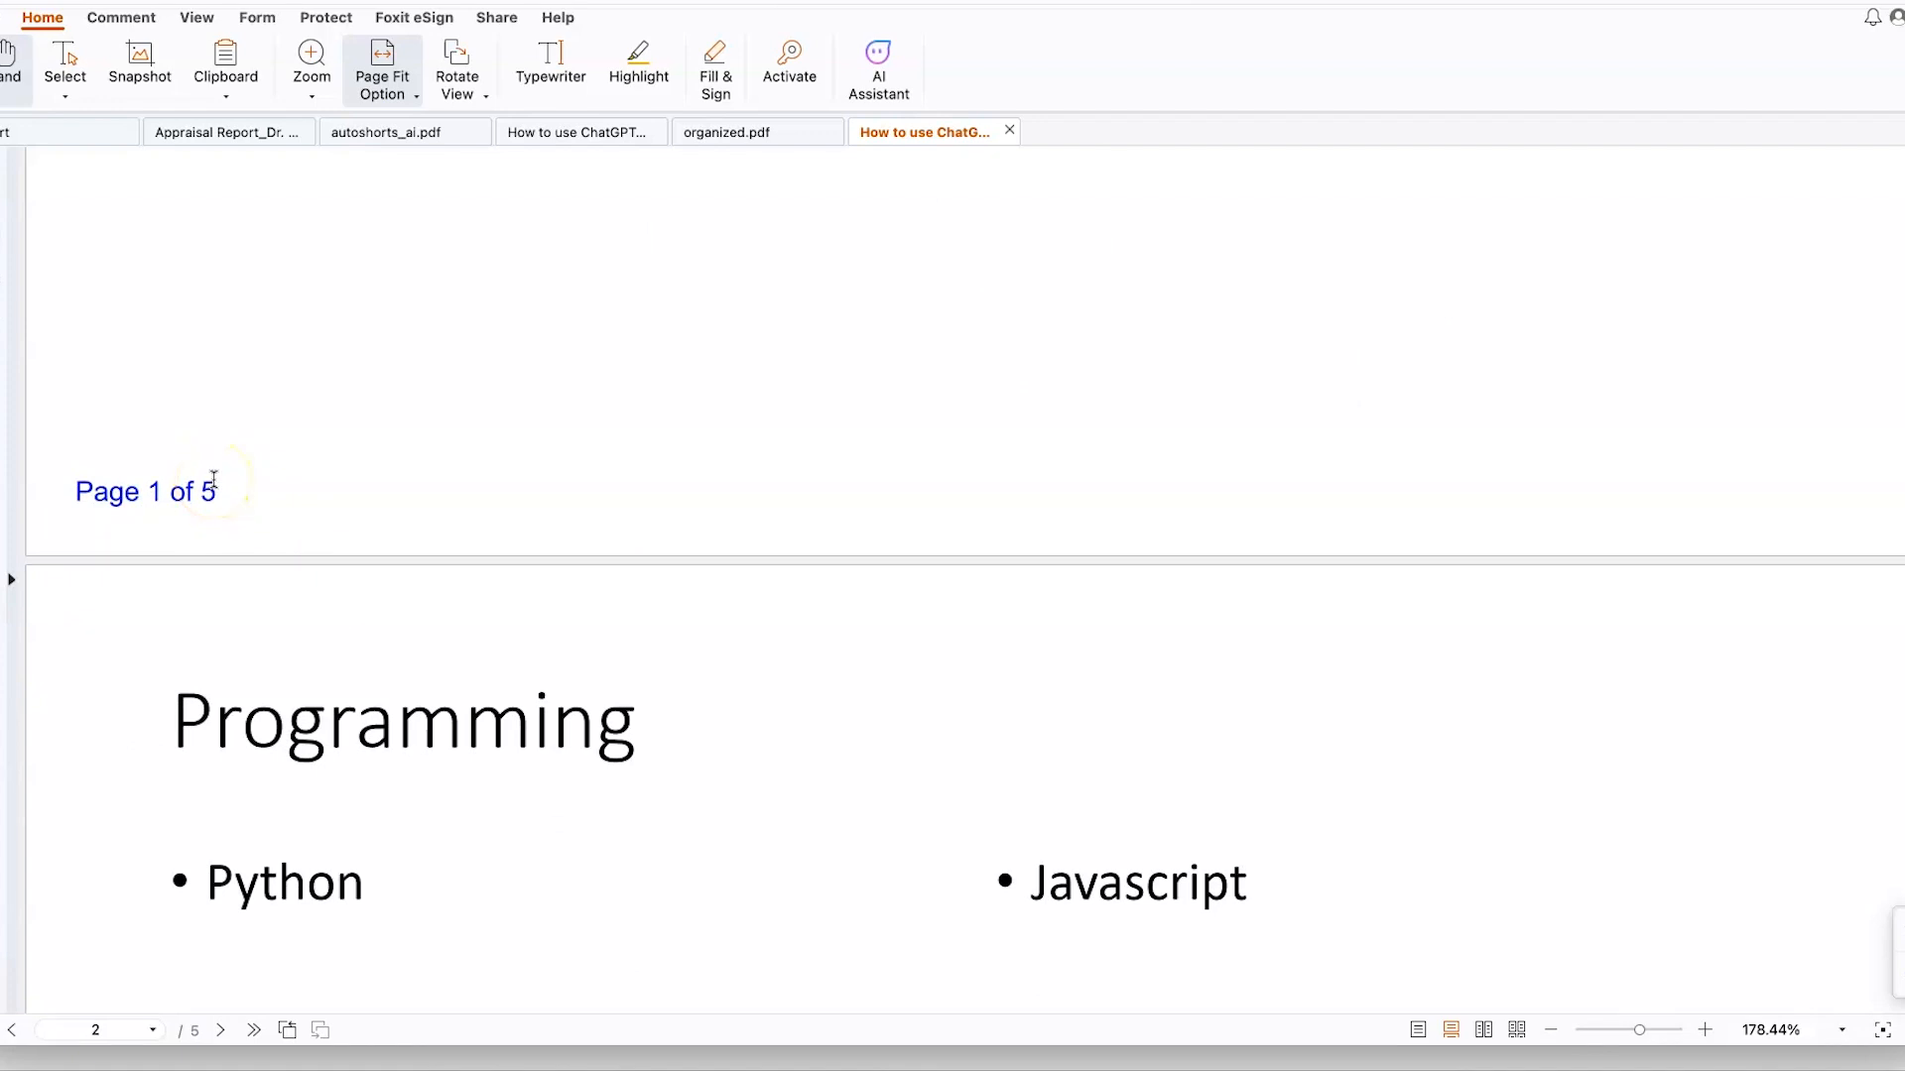
scroll(214, 479, "up", 5)
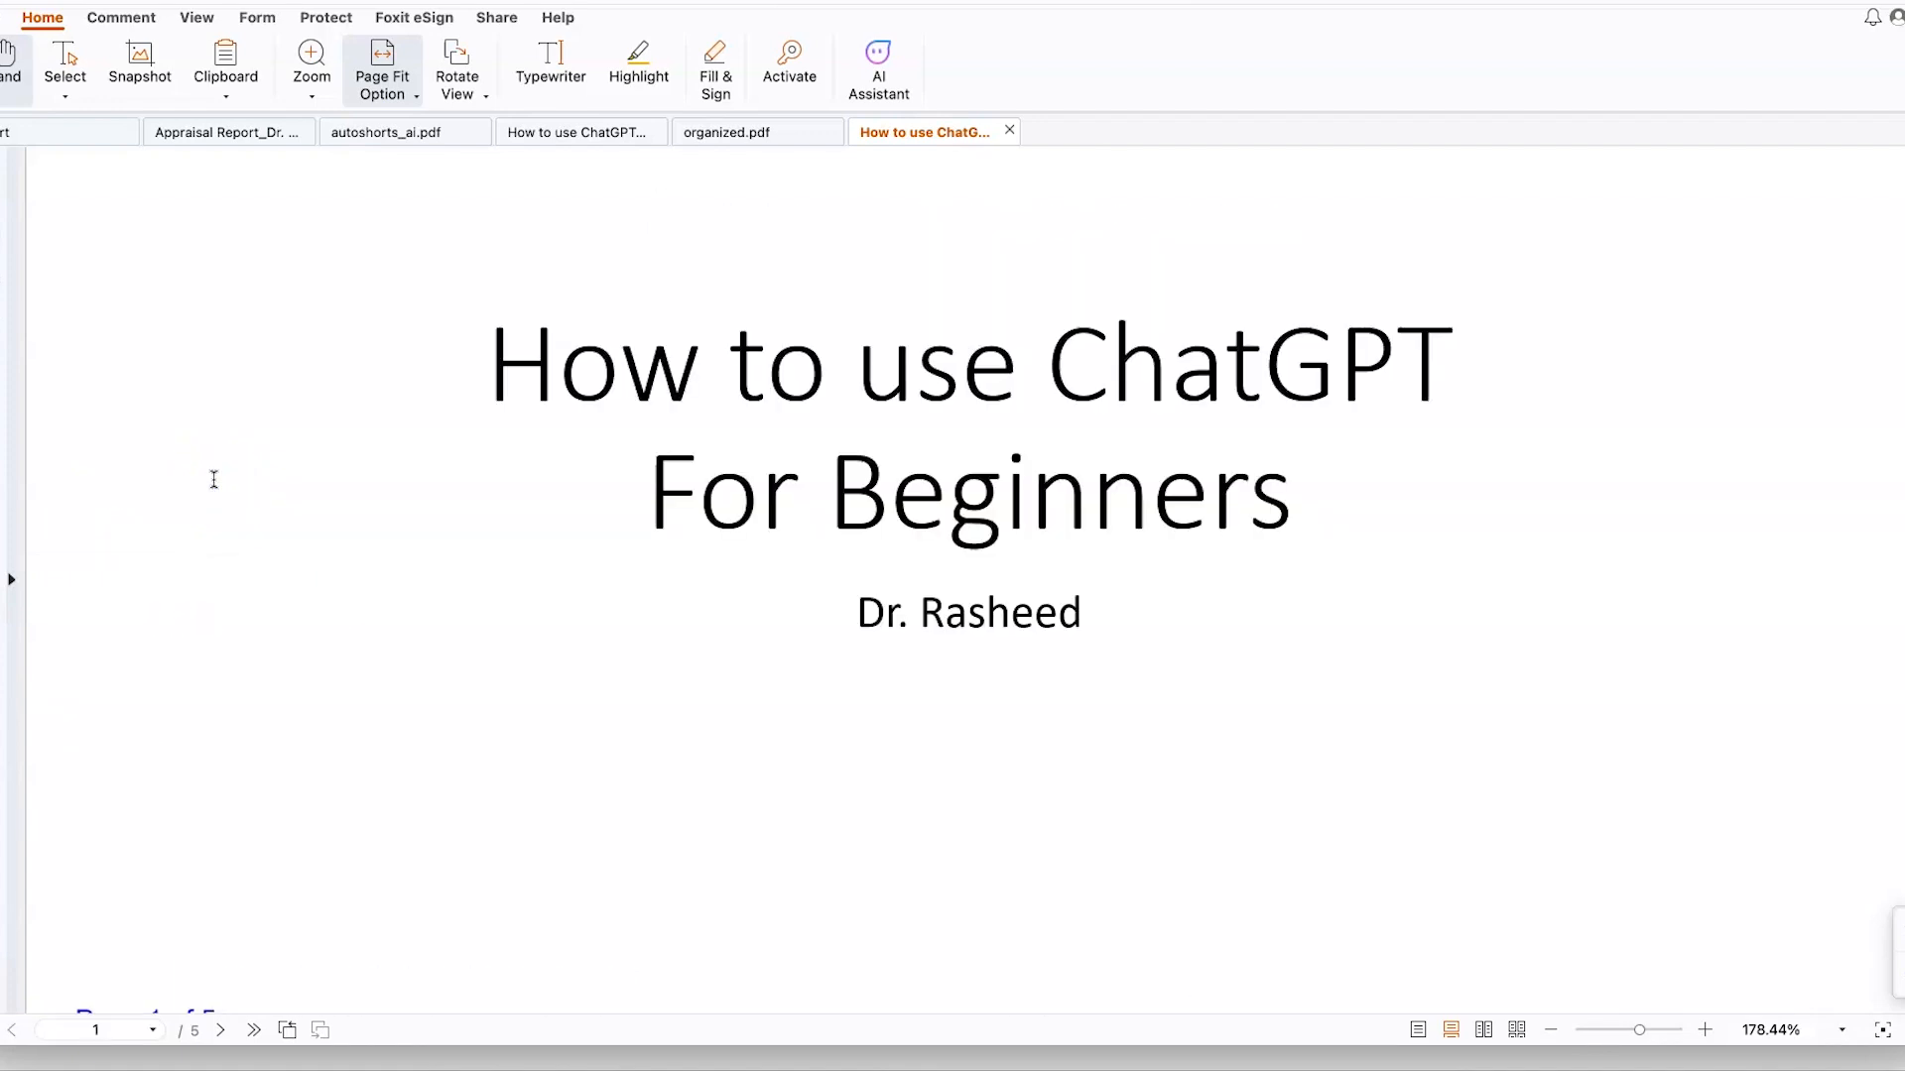
scroll(213, 479, "down", 3)
scroll(214, 479, "up", 4)
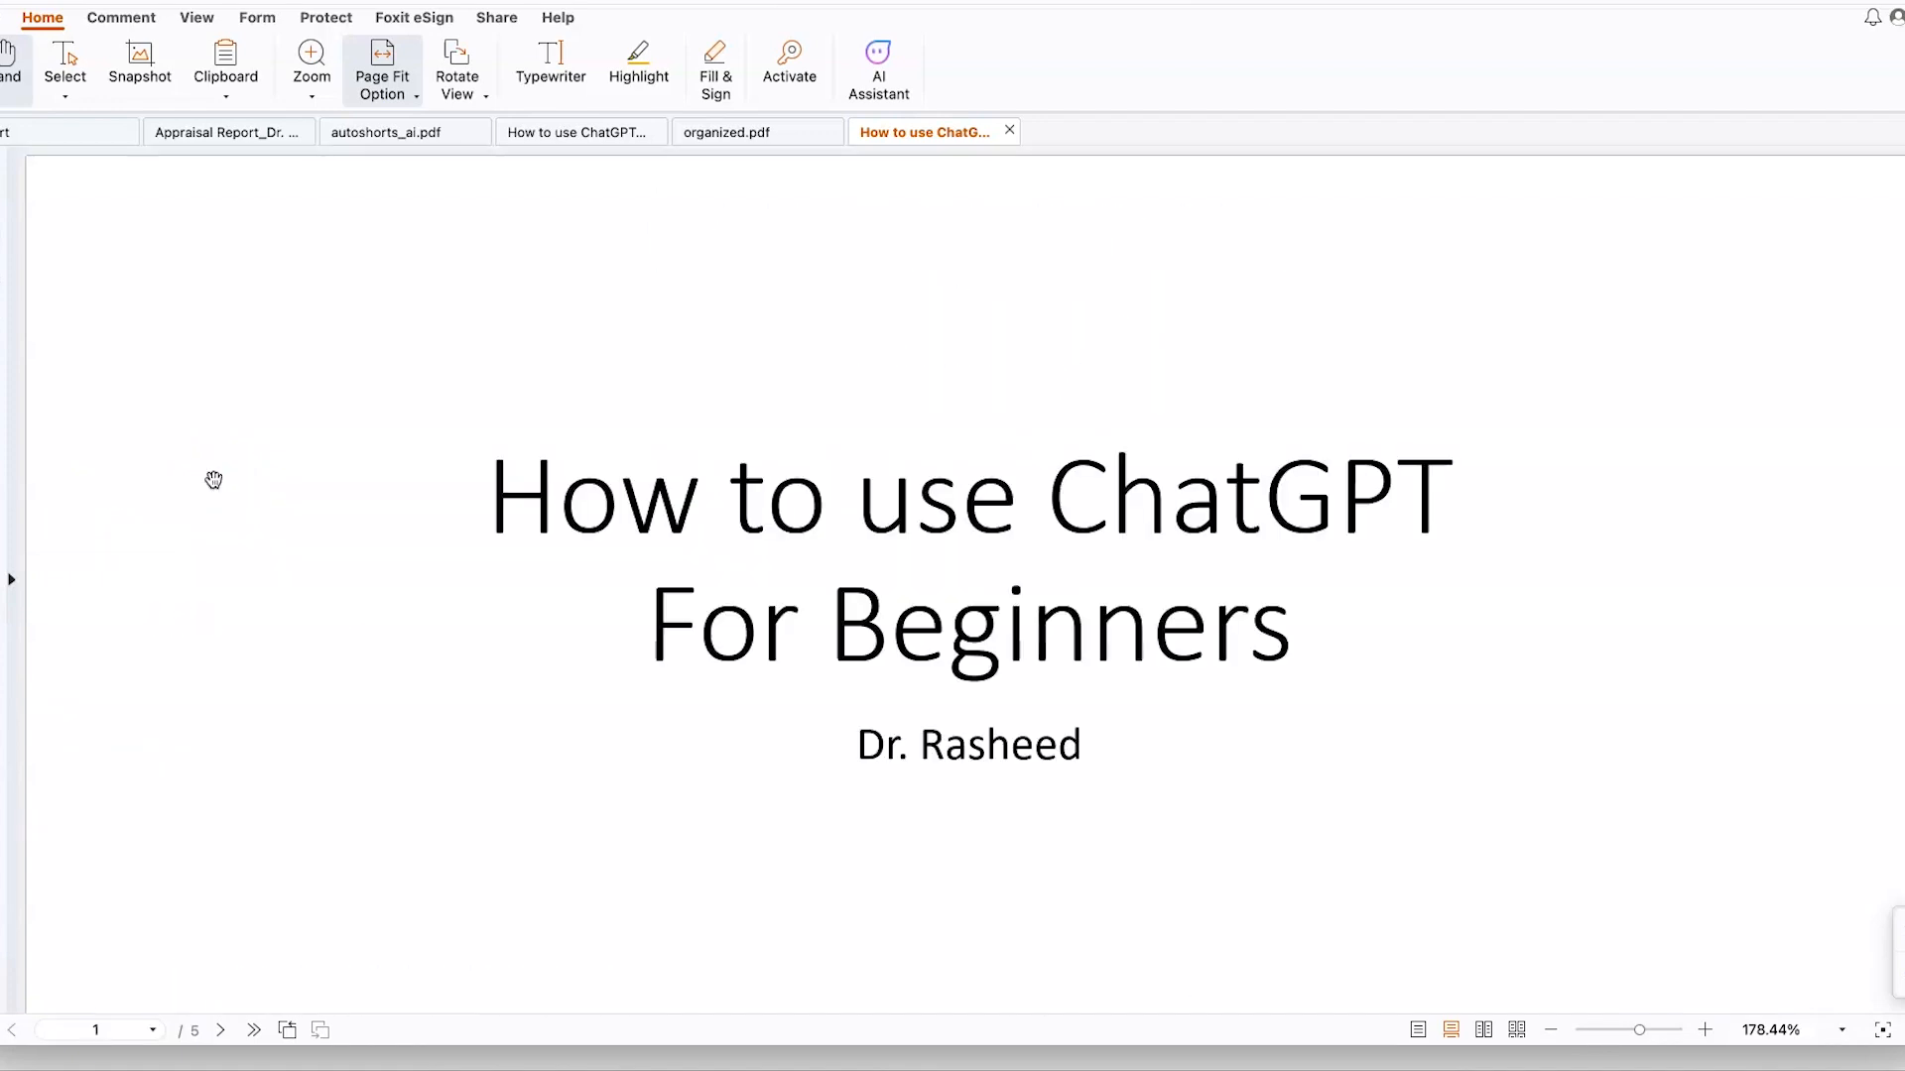